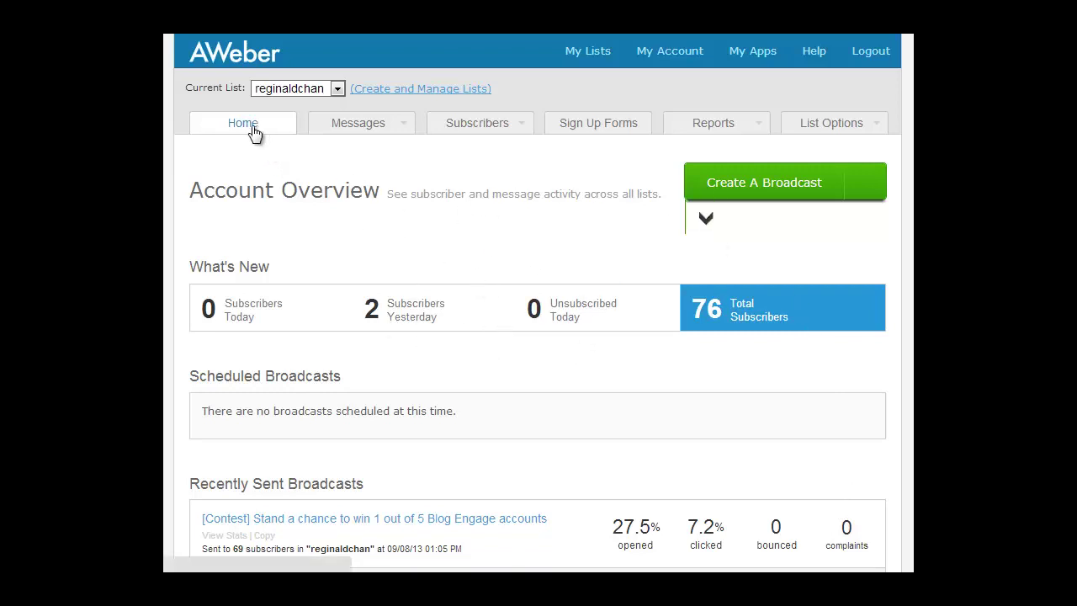
Open the list's follow up series of automated messages
mouse_move(343, 132)
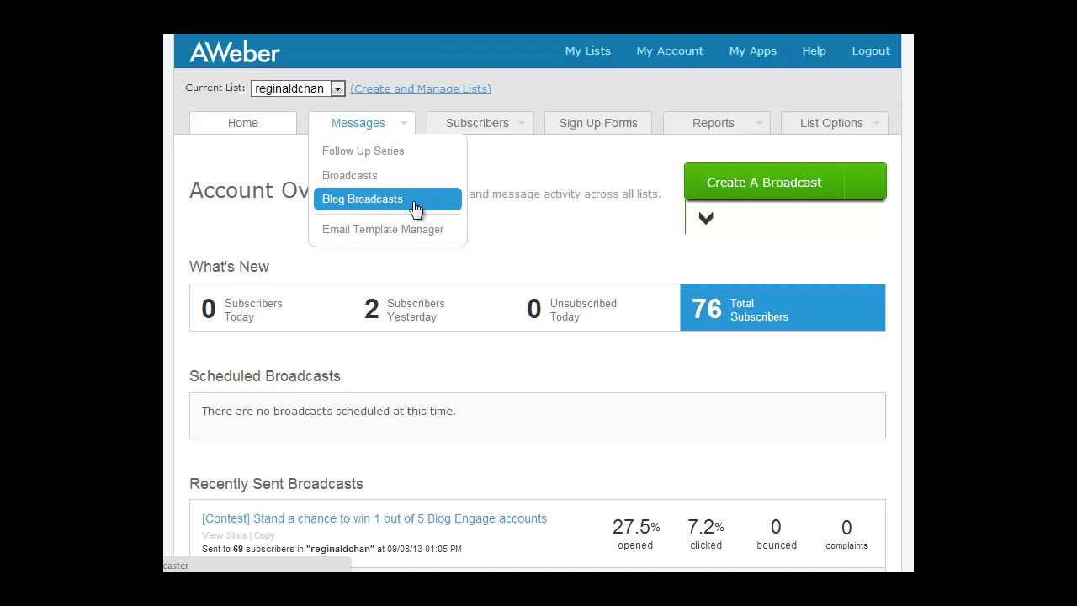
click(400, 160)
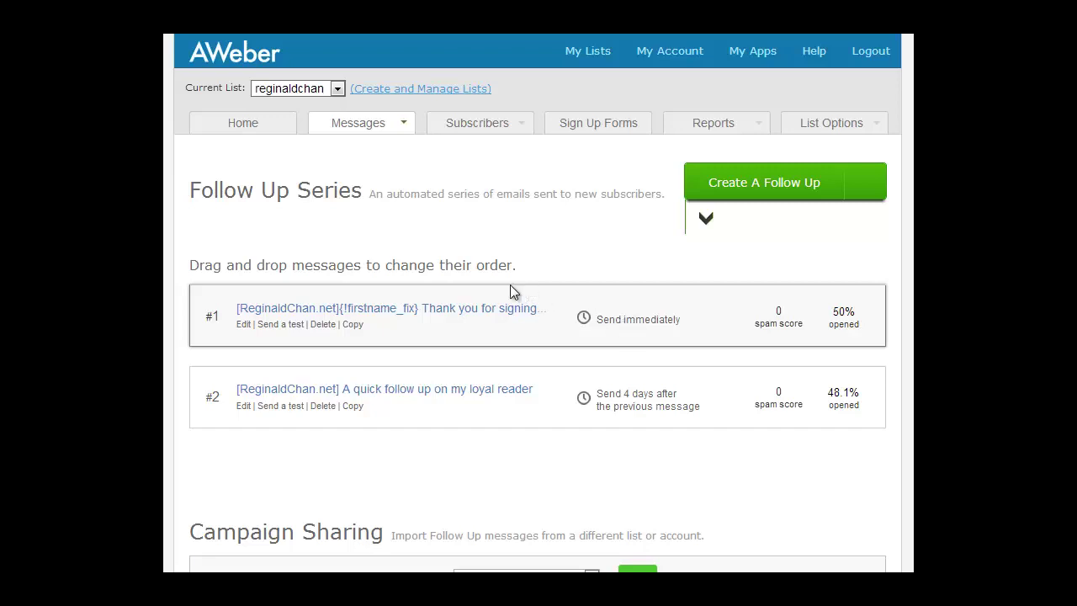
Go to the list's broadcast messages and start a new broadcast
mouse_move(395, 126)
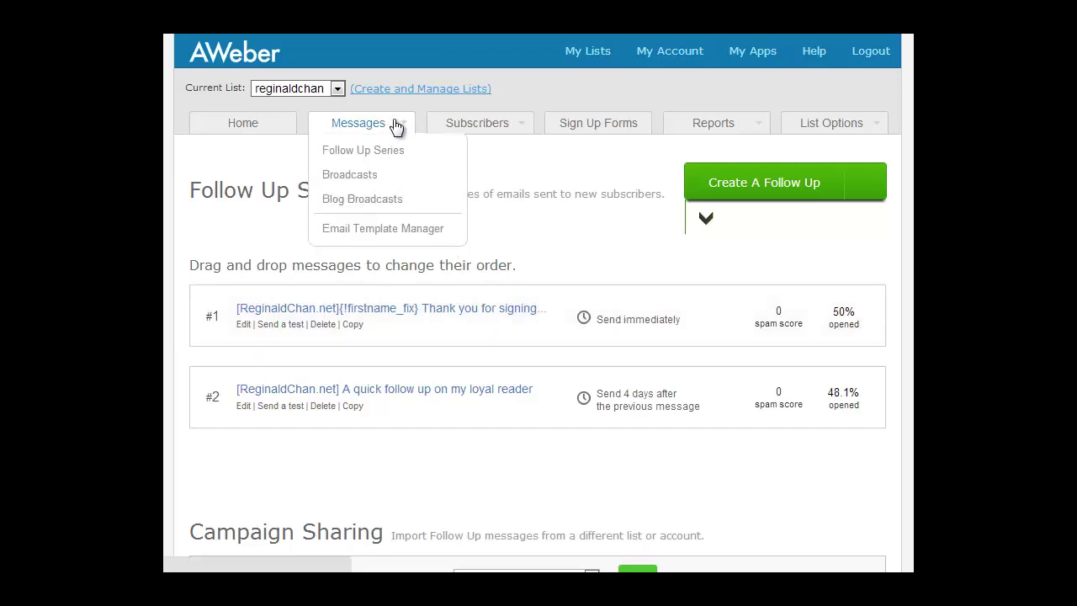
click(399, 185)
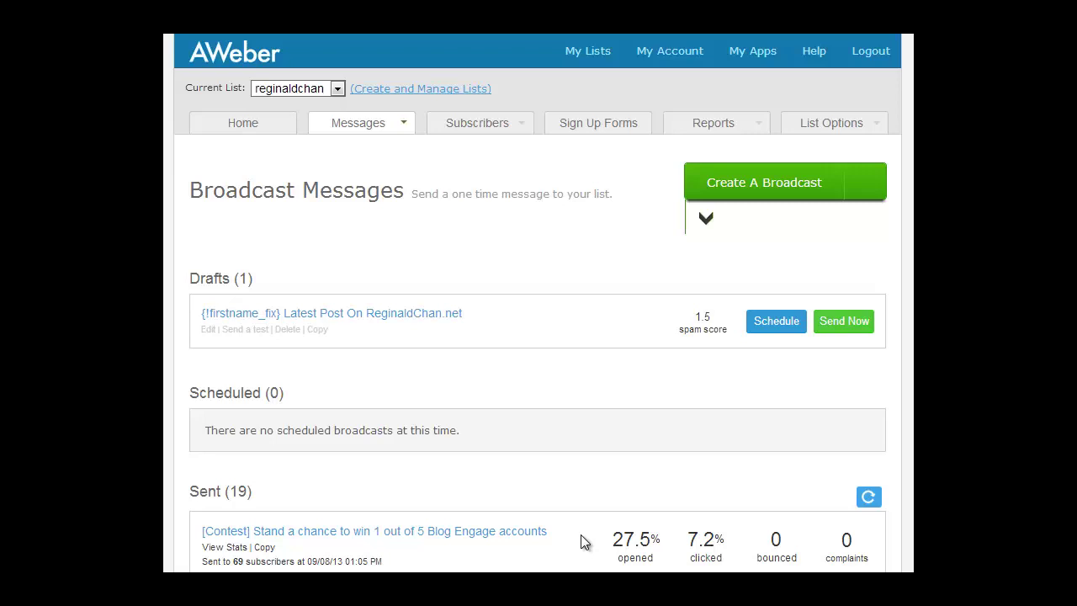
click(684, 316)
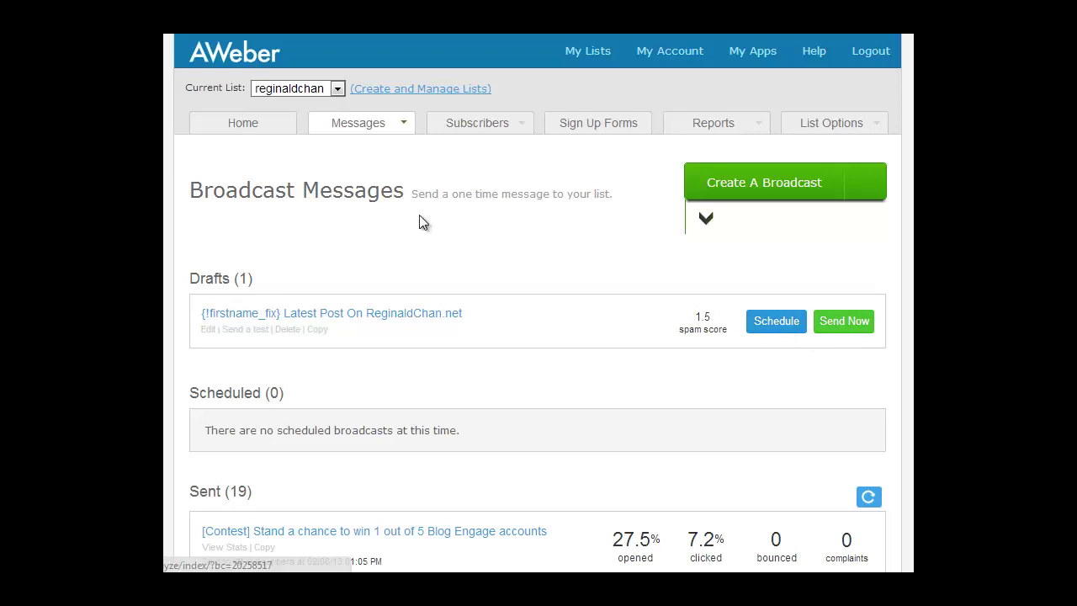
mouse_move(376, 134)
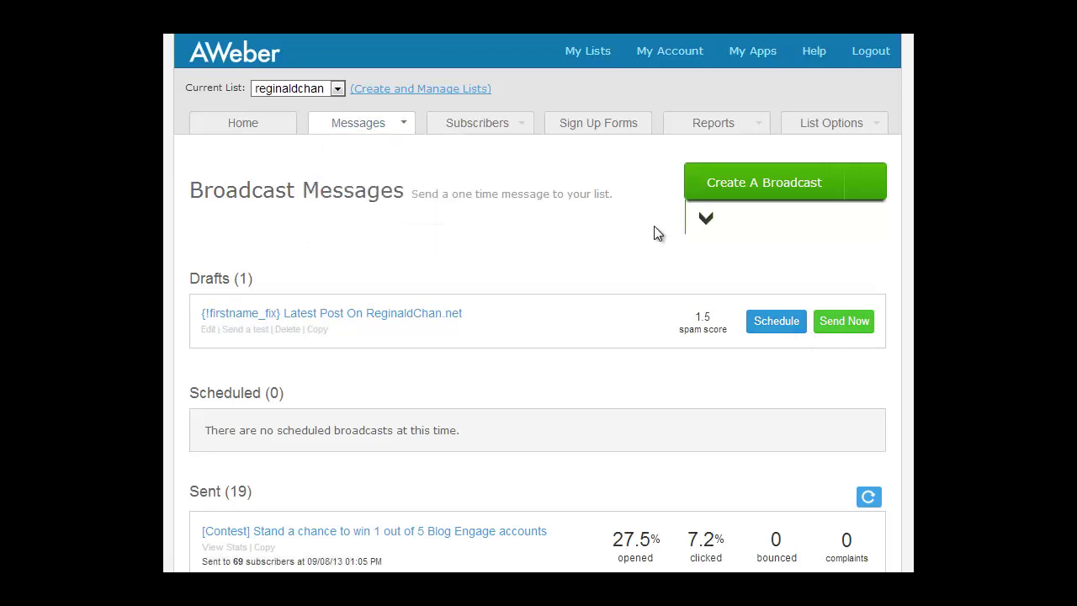
click(761, 200)
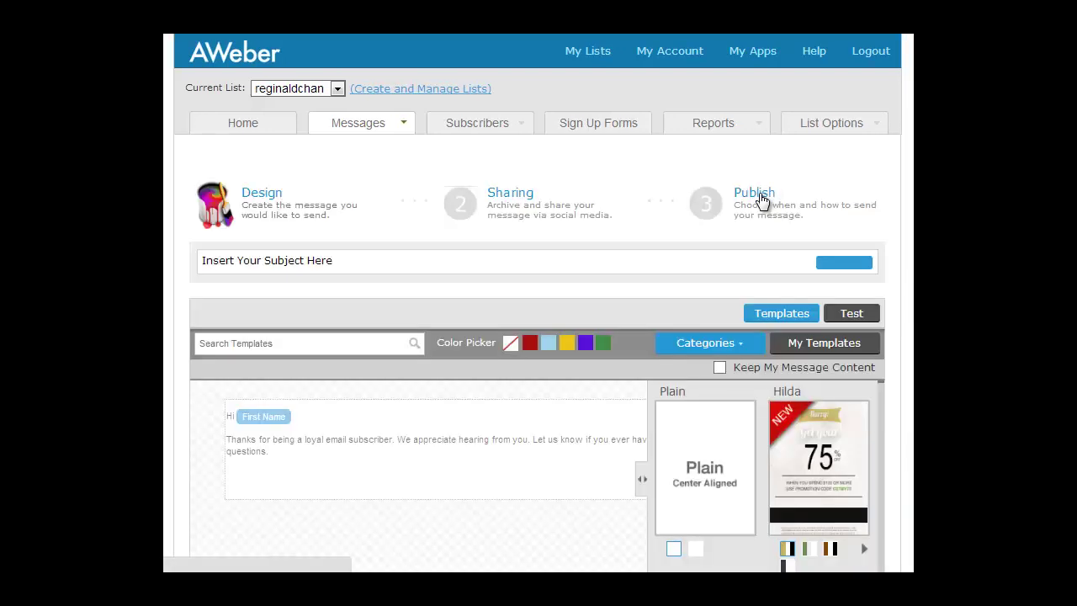
Set the broadcast's subject line to "Test newsletter"
click(368, 264)
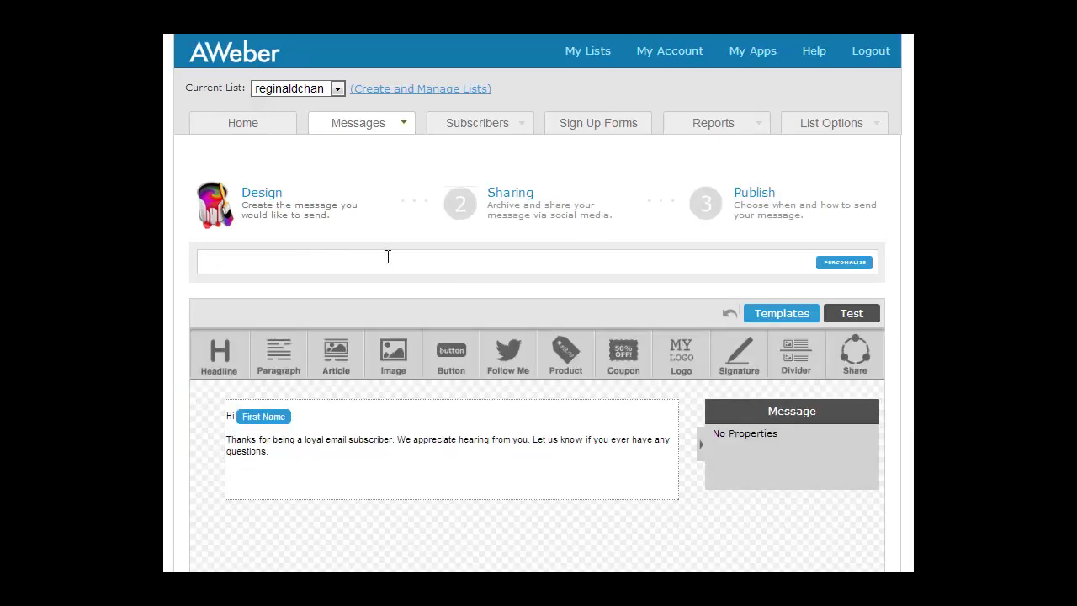
text(Test newsletter)
Insert the First Name personalization at the start of the subject line, followed by a comma
key(Home)
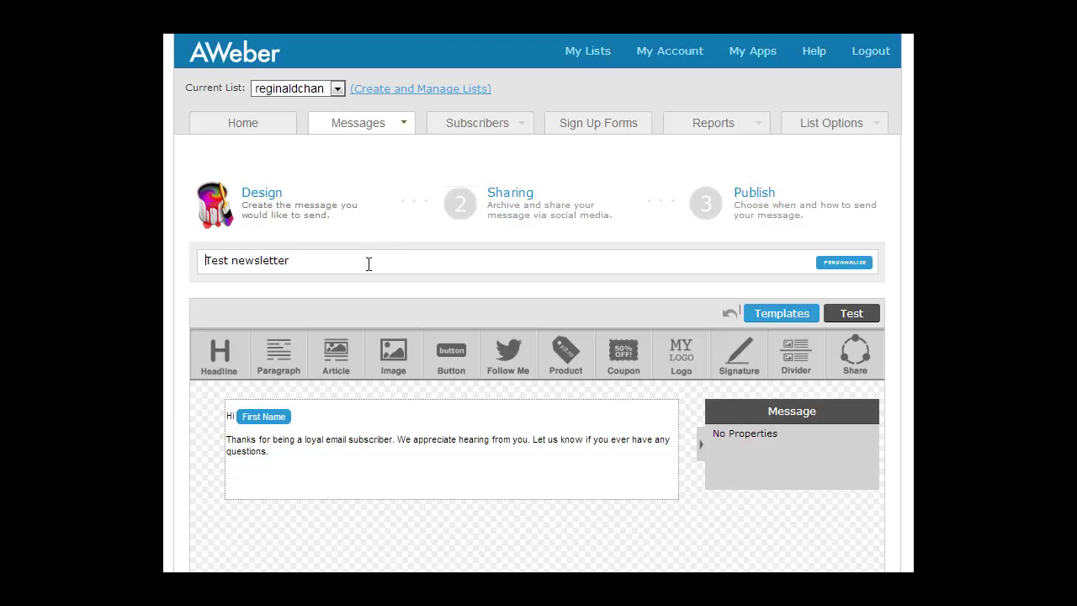
click(850, 271)
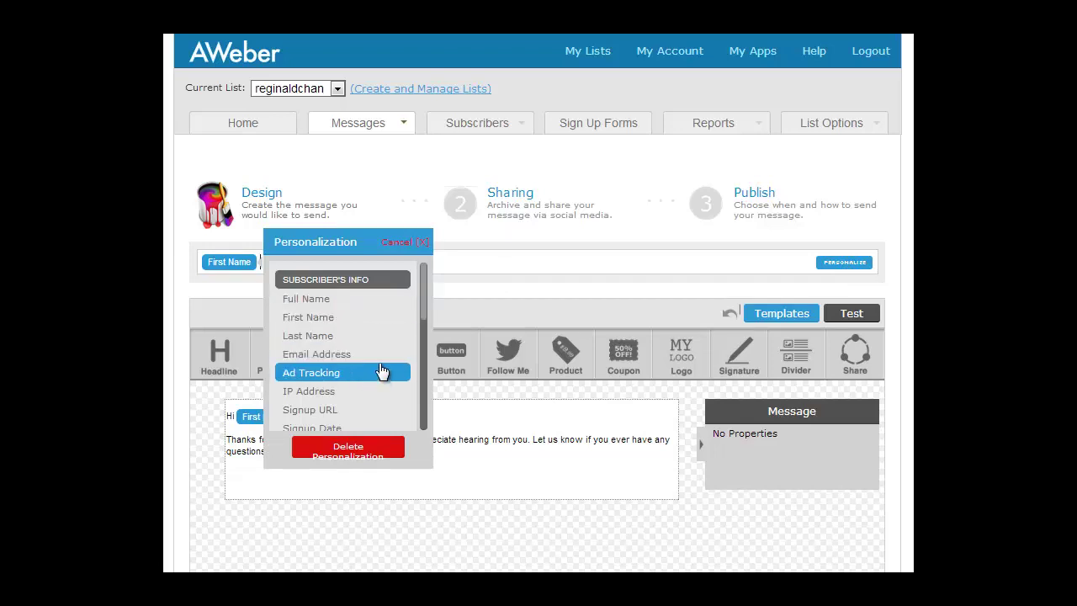
scroll(375, 374, down, 1)
scroll(367, 402, down, 4)
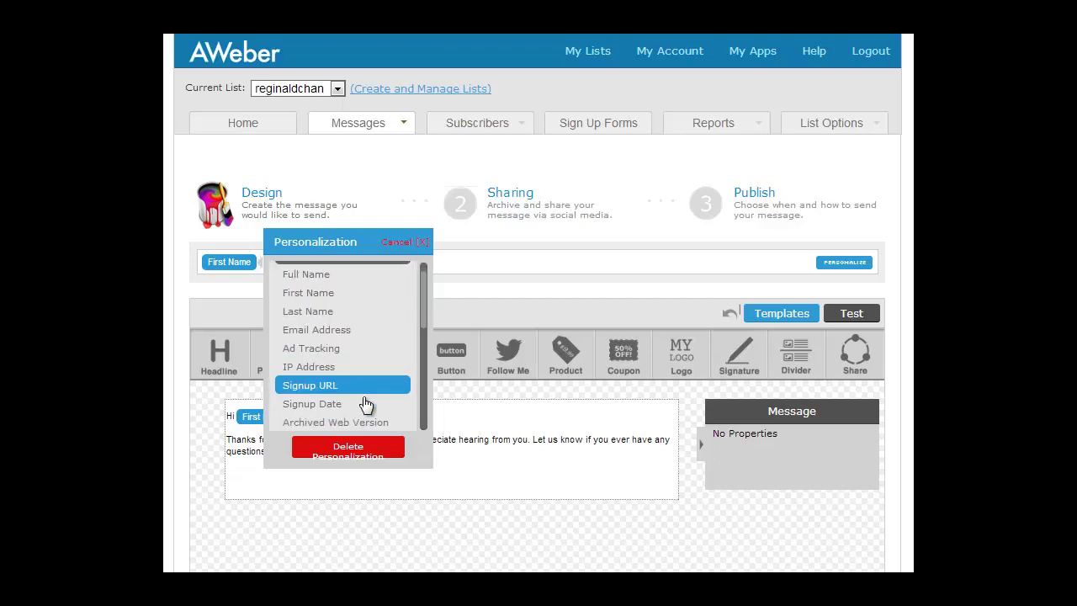
scroll(374, 393, down, 2)
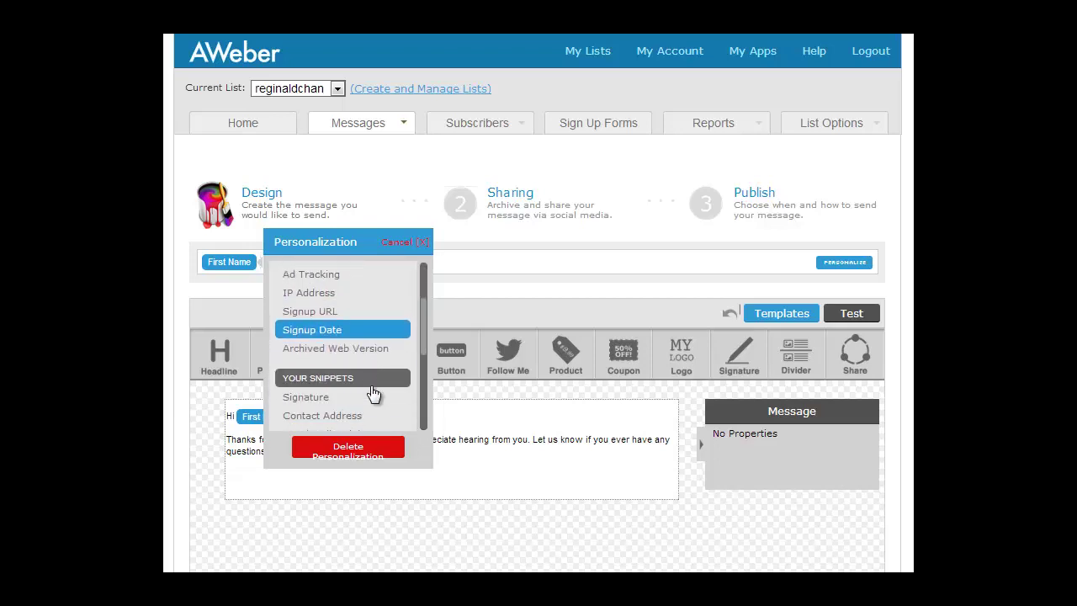
scroll(375, 393, up, 5)
scroll(374, 394, up, 2)
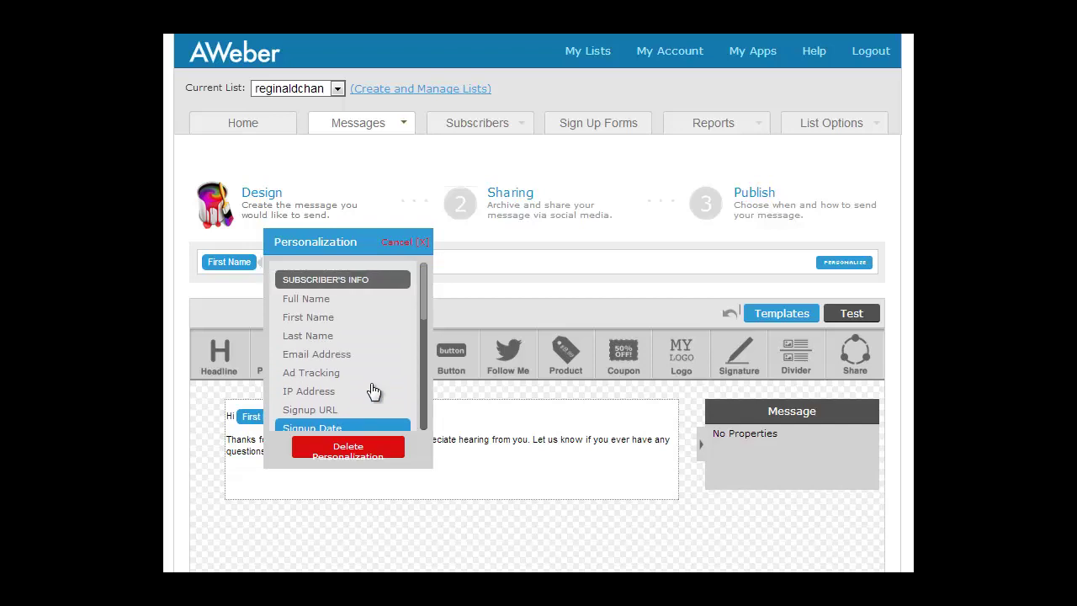
click(343, 317)
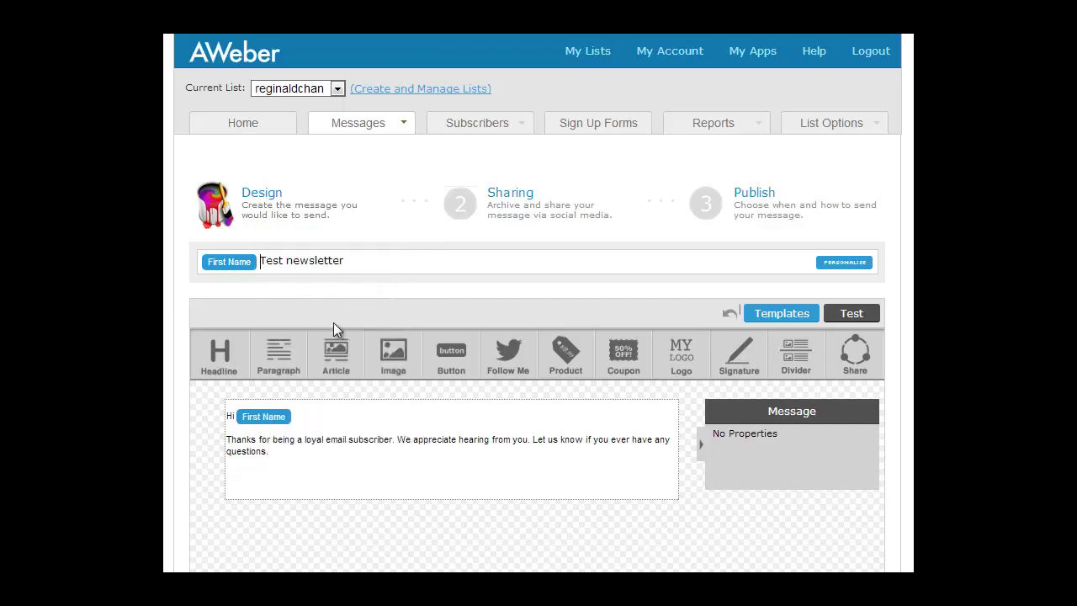
click(259, 267)
text(,)
click(365, 262)
Collapse the message properties and delete all default text from the message body
scroll(450, 292, down, 2)
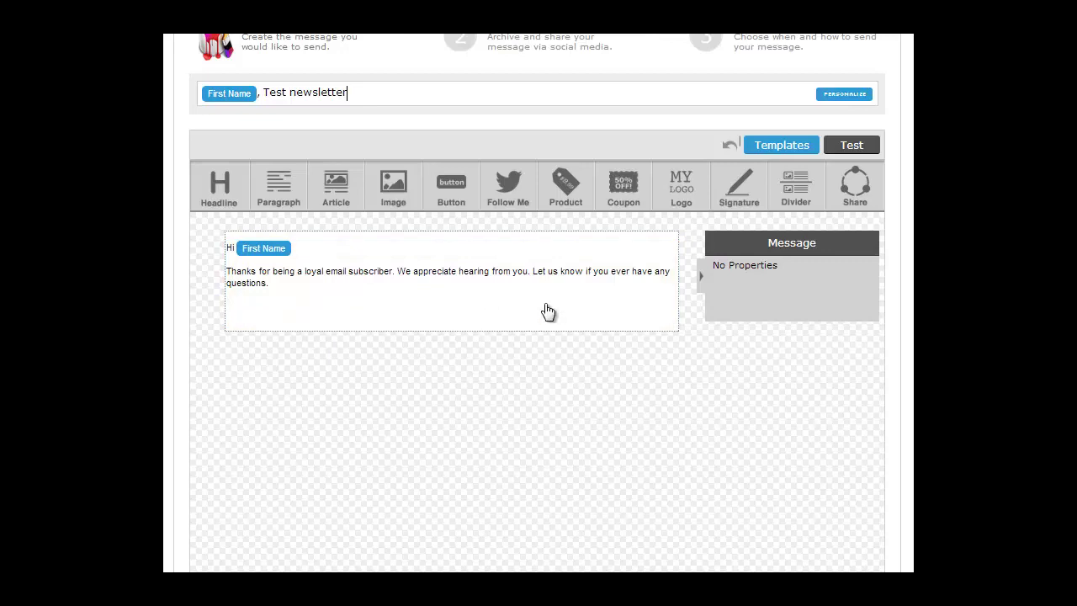
click(703, 272)
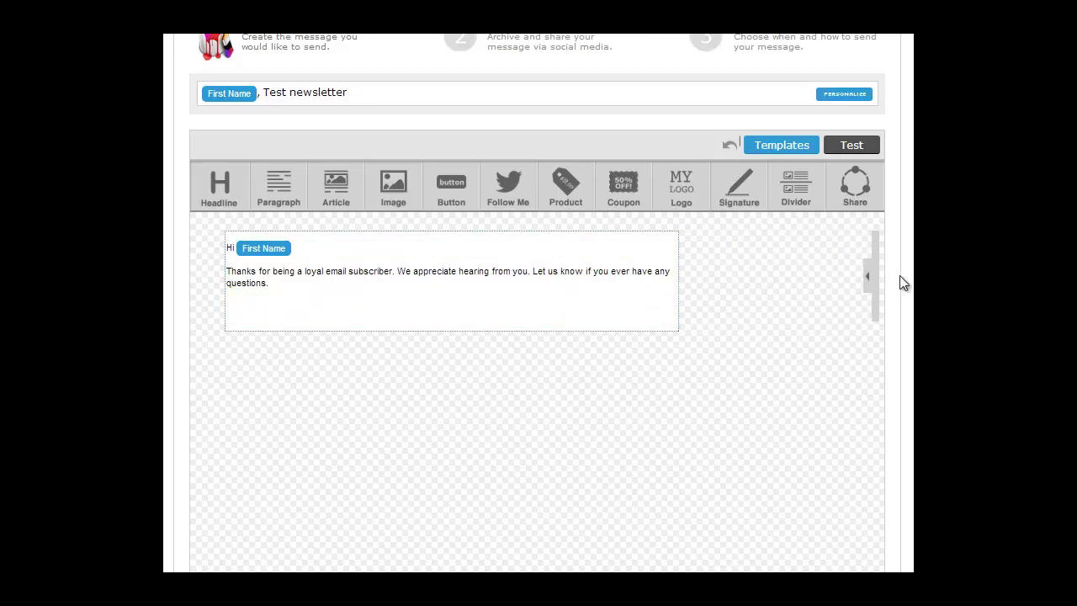
click(358, 283)
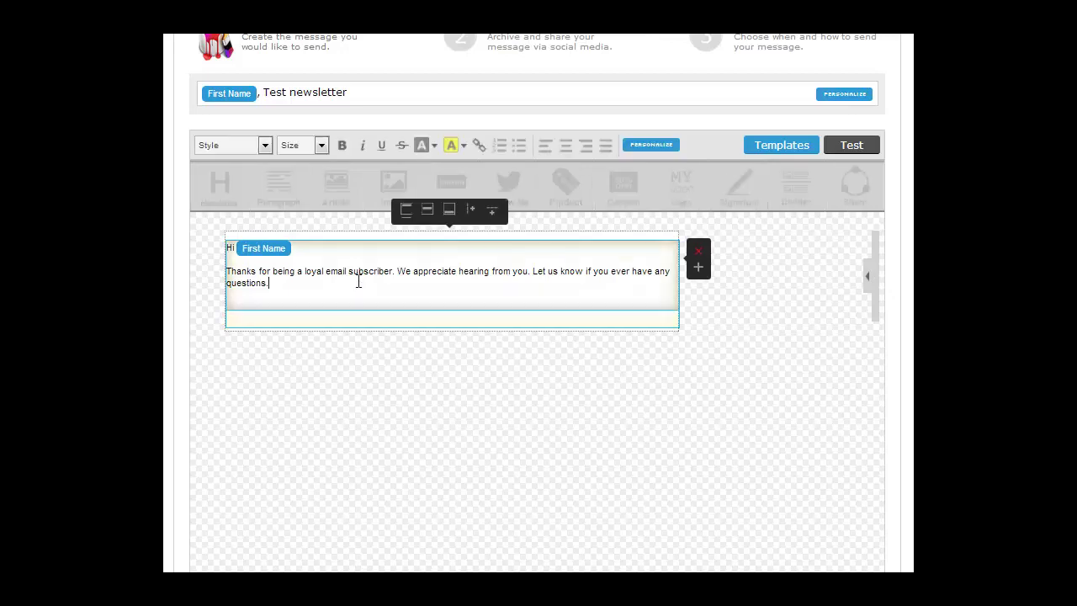
key(ctrl+a)
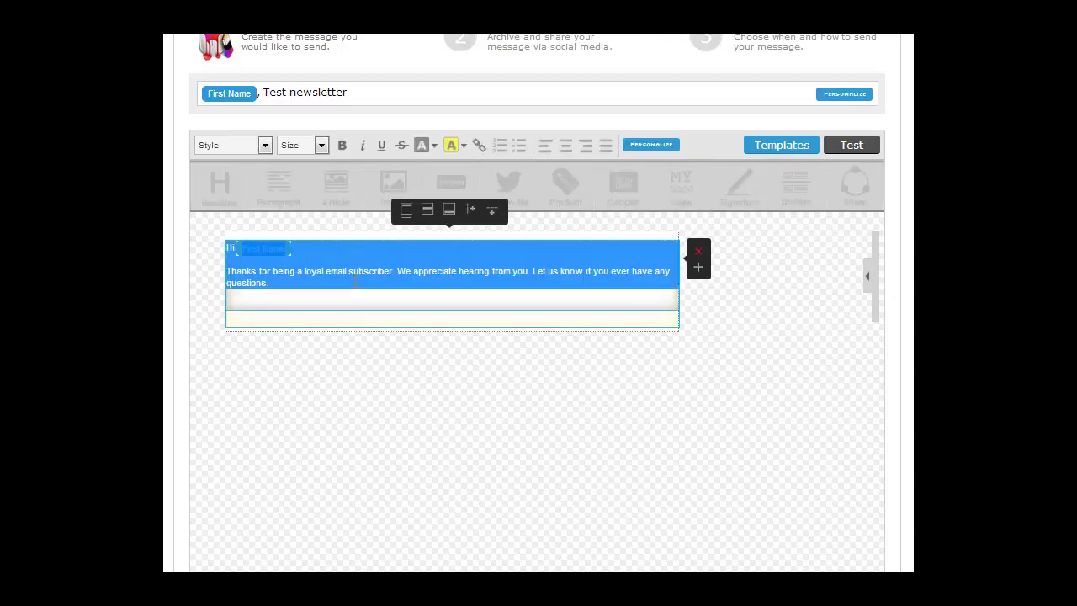
key(BackSpace)
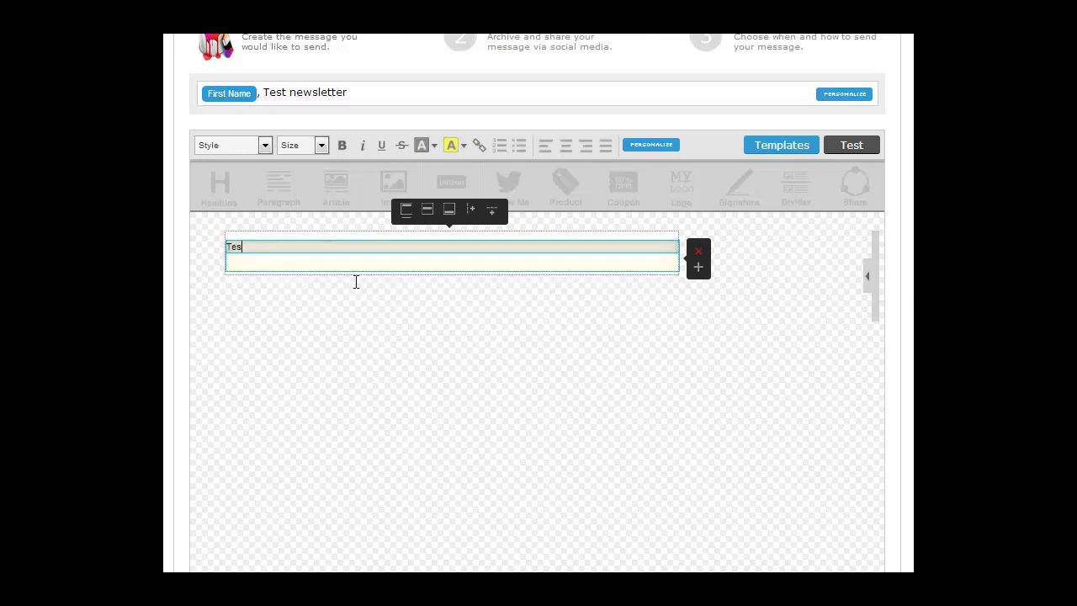
Write the body as spaced lines "Test 1234", "Dear so and so", "How are you" and "Thank you.", signed with the sender's first name
text(Test 1234)
key(Return)
key(Return)
text(De)
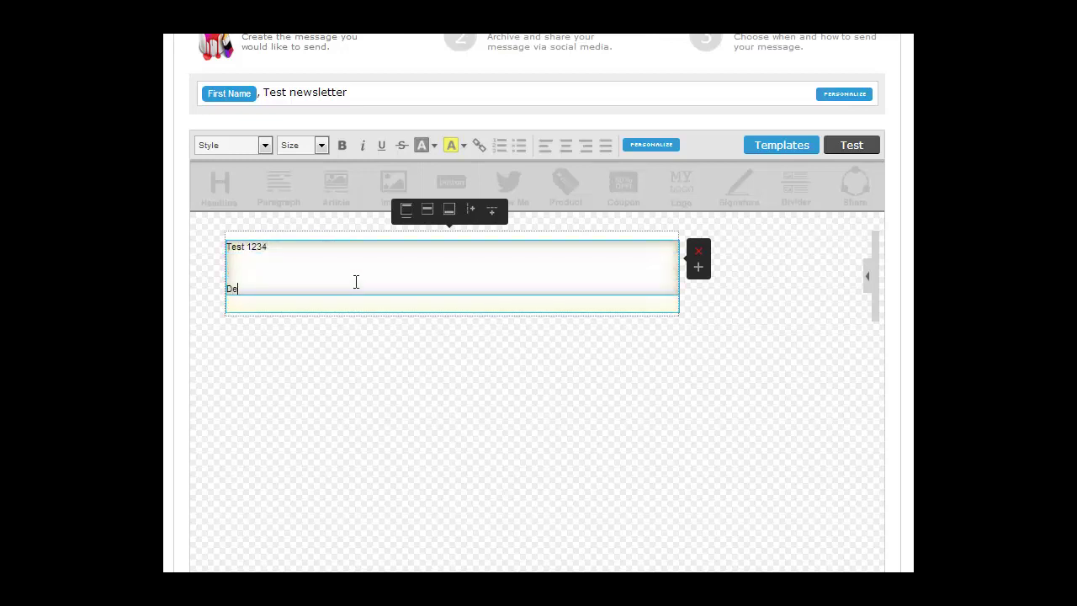
text(ar so and so)
key(Return)
key(Return)
text(Ho)
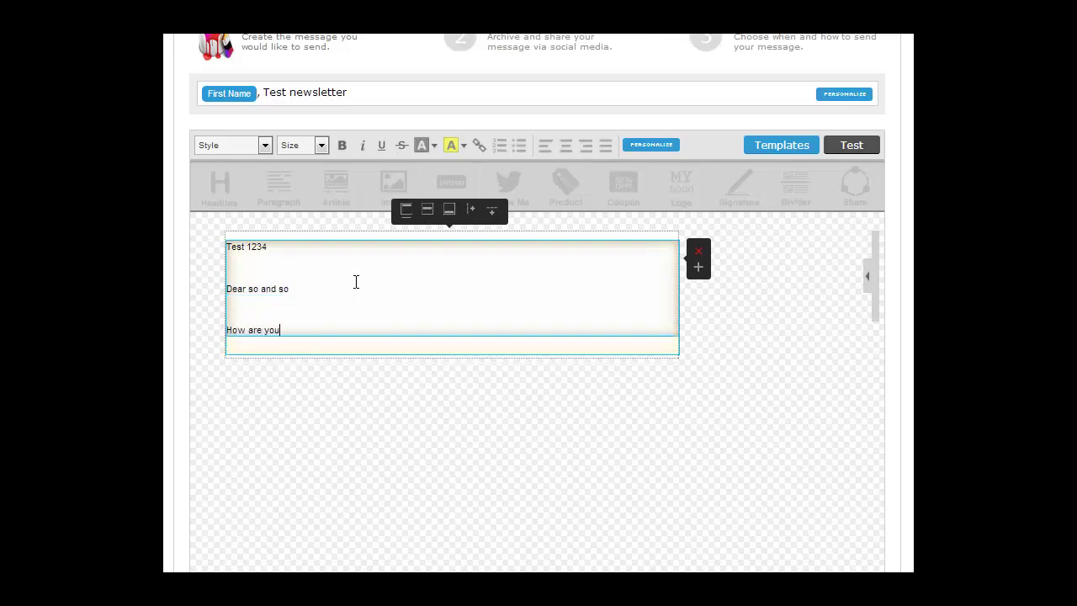
text(w are you)
key(Return)
key(Return)
text(Thank you.)
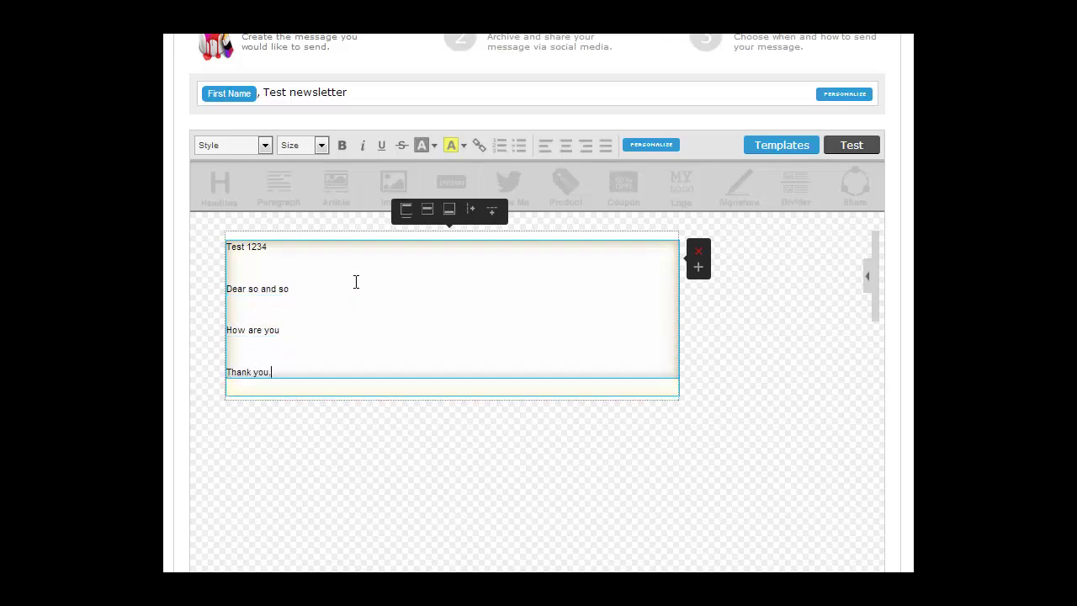
key(Return)
key(Return)
text(Reginald)
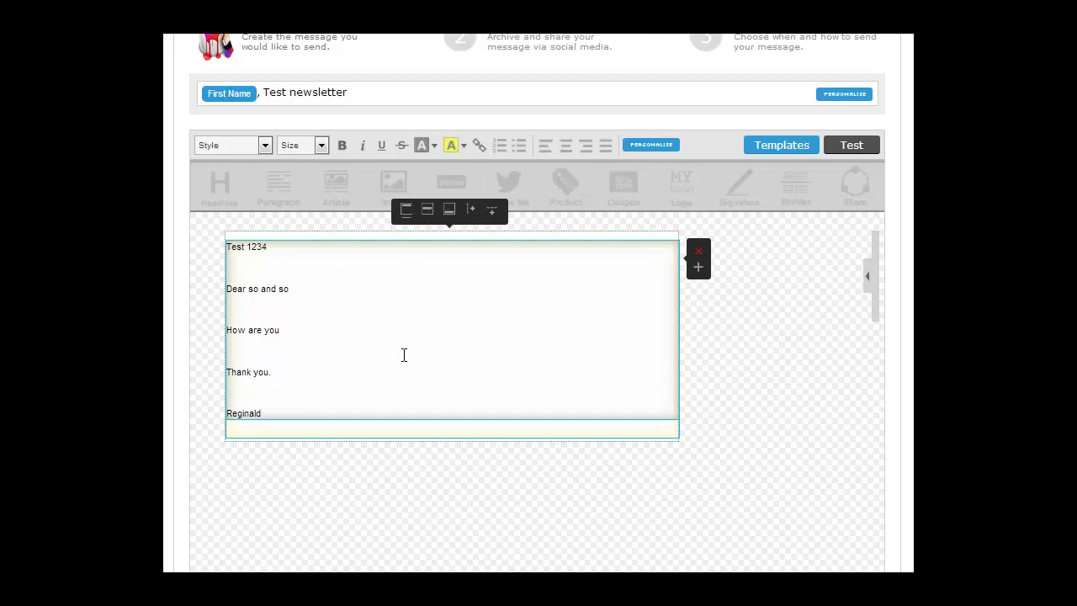
click(720, 331)
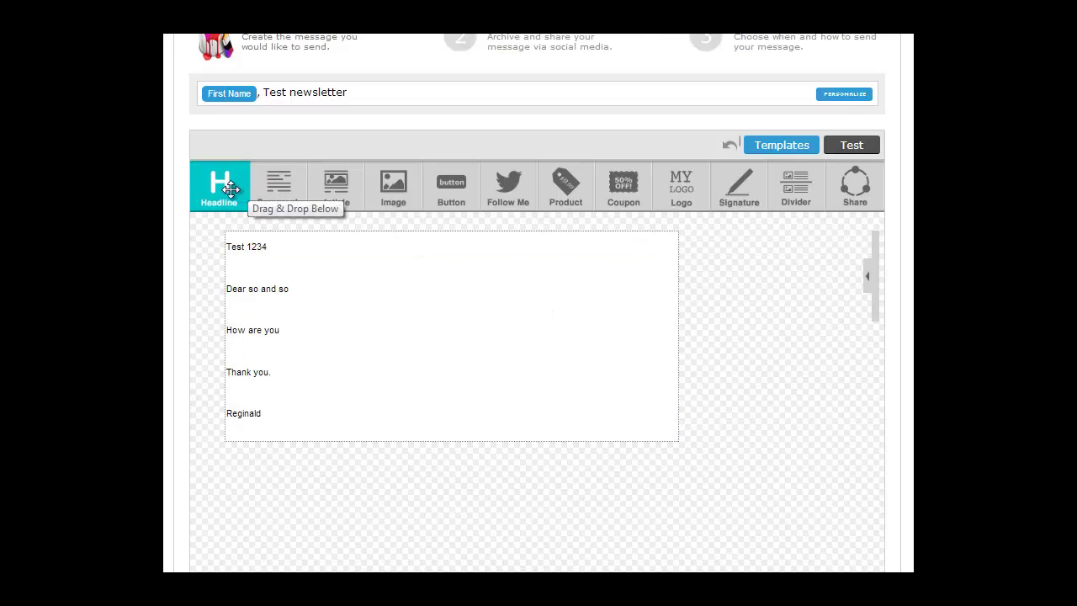
Add a headline block above the body text and make it read "HEADLINES"
drag(230, 187, 380, 279)
click(373, 239)
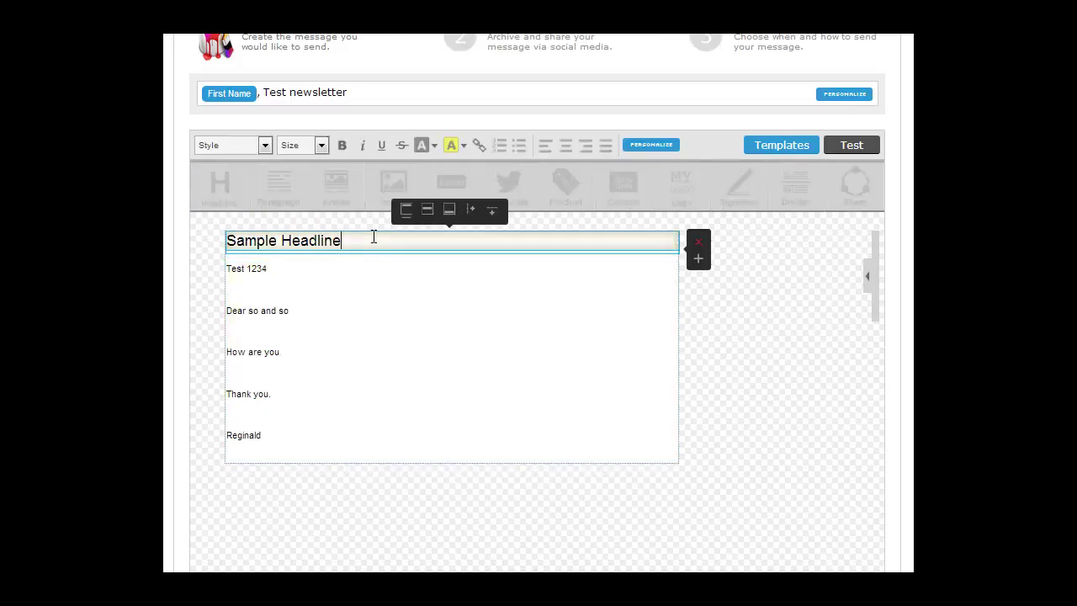
triple_click(373, 237)
text(HEADLINES)
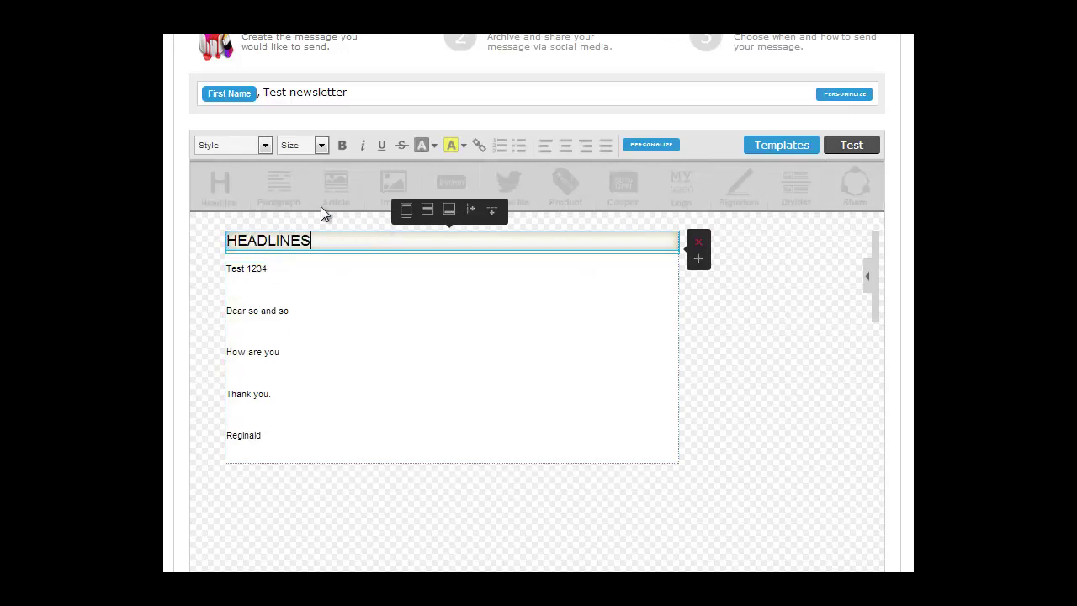
Format the headline in Verdana at 32px and center it
key(ctrl+a)
click(264, 144)
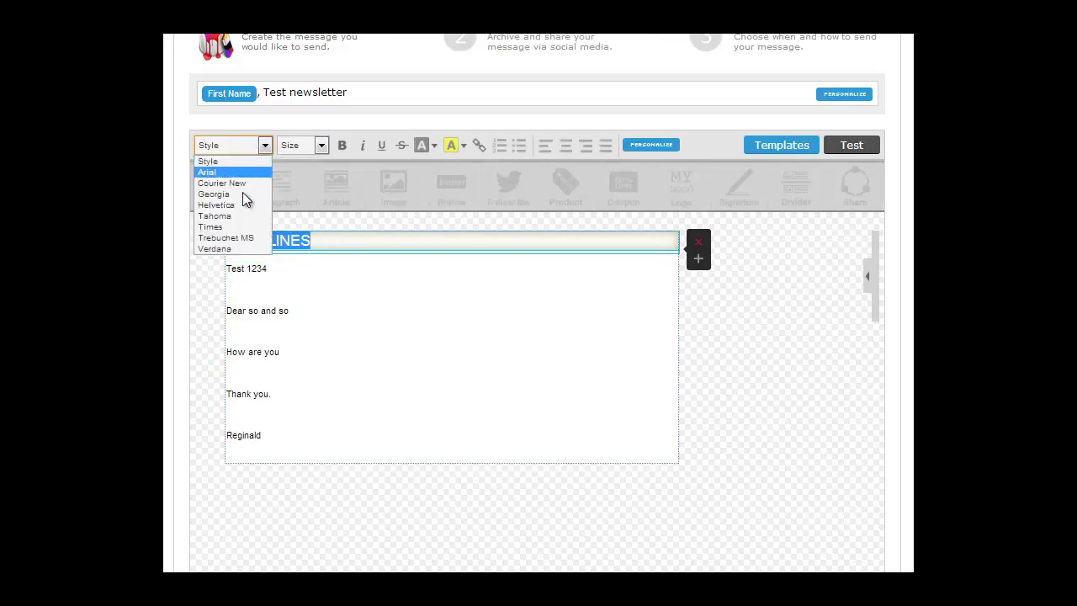
click(232, 248)
click(323, 145)
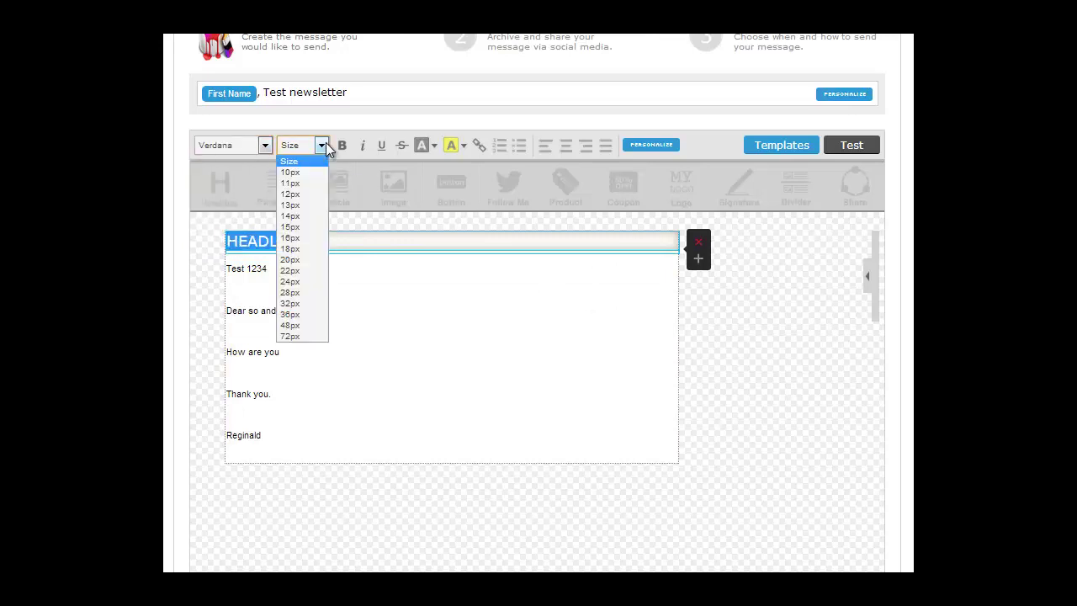
click(308, 310)
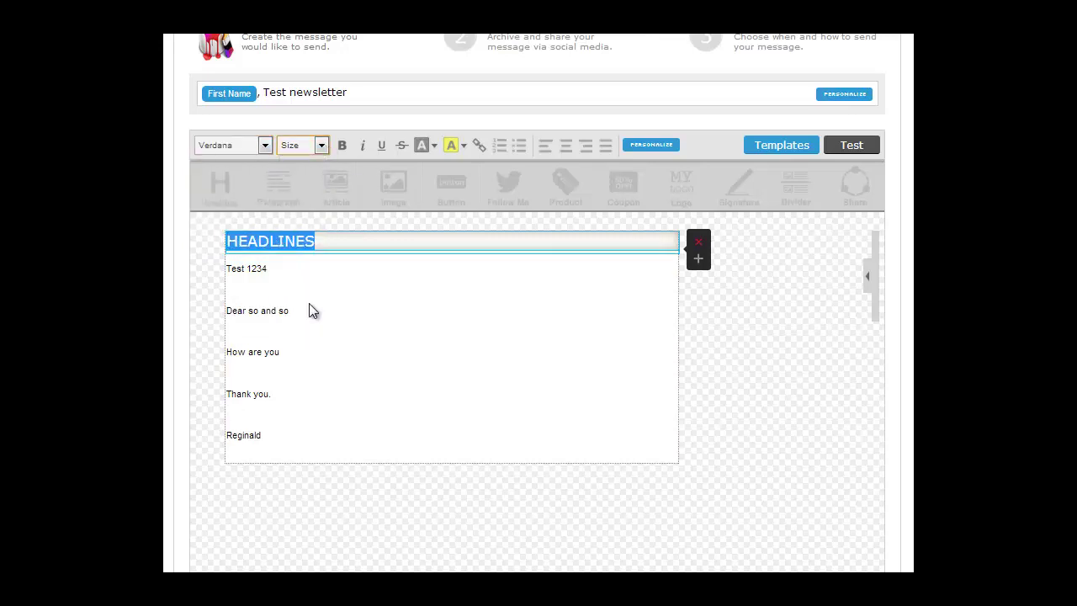
click(566, 146)
click(790, 340)
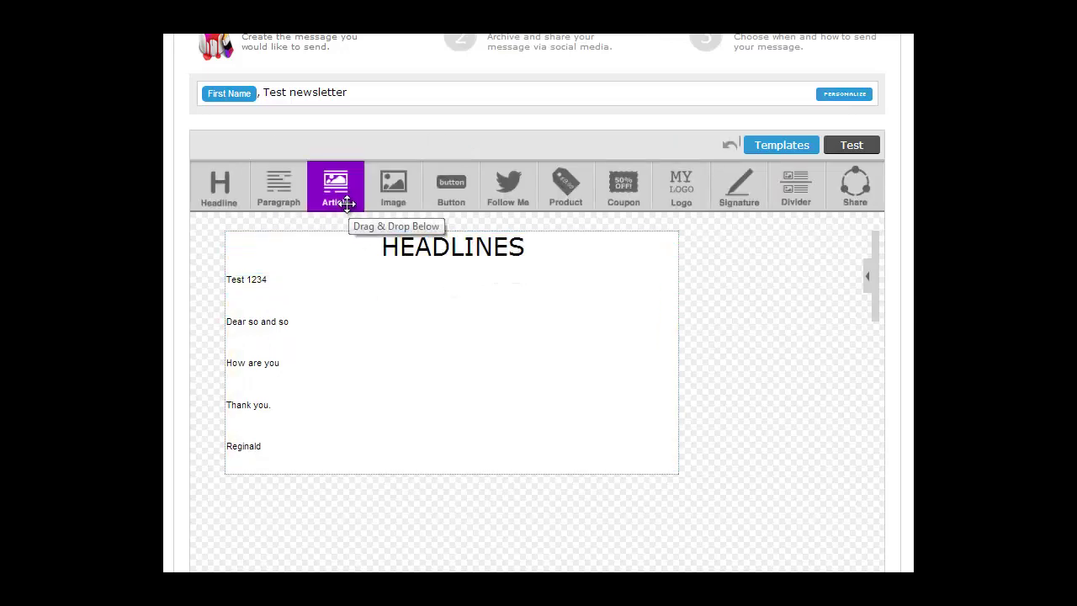
Add an image block between the headline and the body text
drag(393, 187, 425, 299)
drag(475, 385, 474, 384)
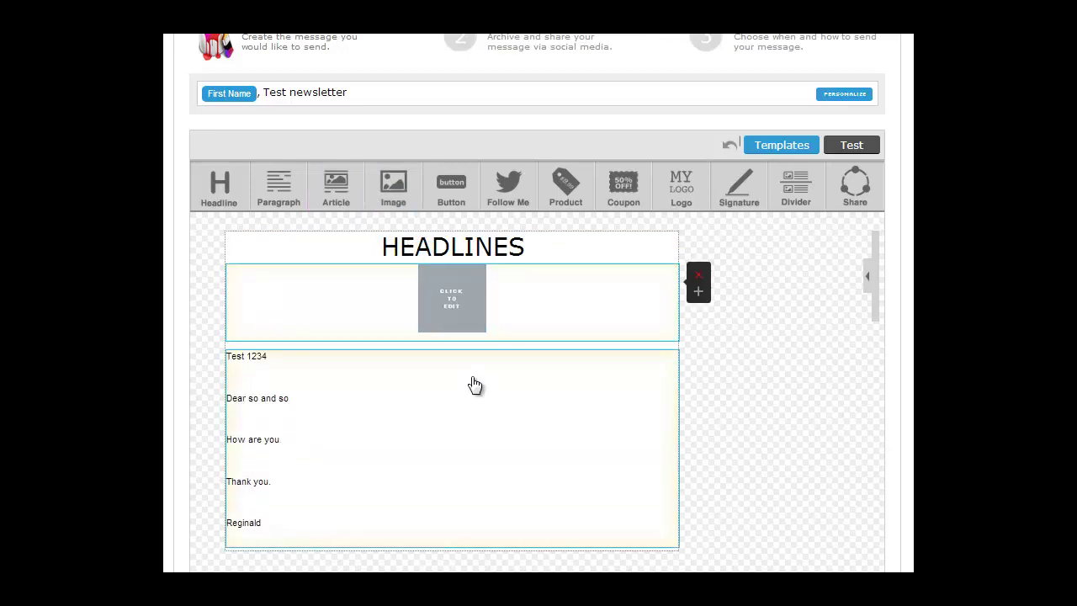
Review the image block's source, upload, link, alt text and alignment properties, and collapse them again
click(870, 281)
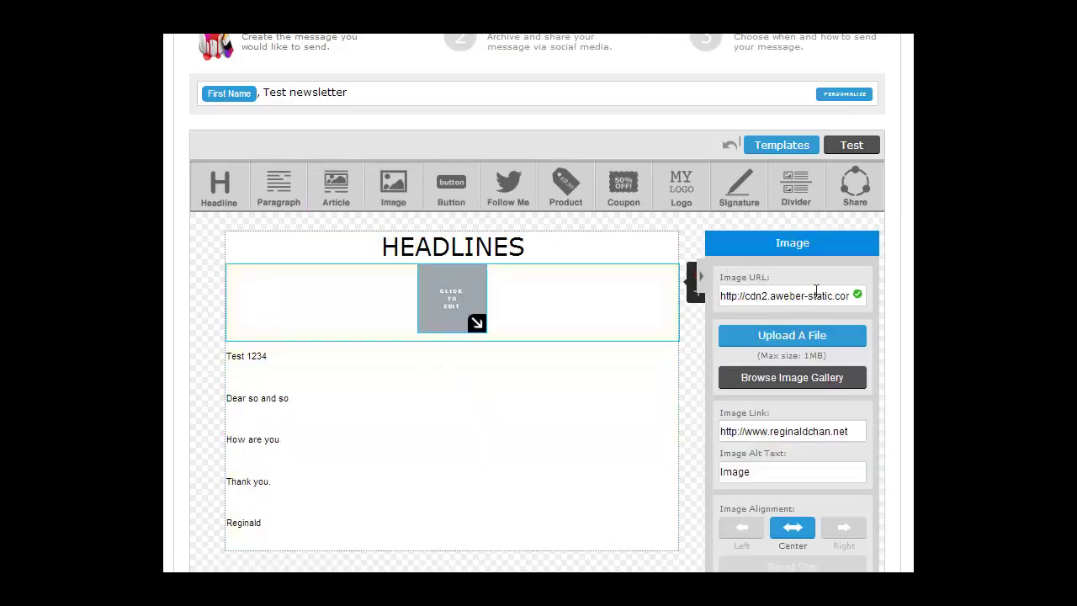
scroll(798, 286, down, 1)
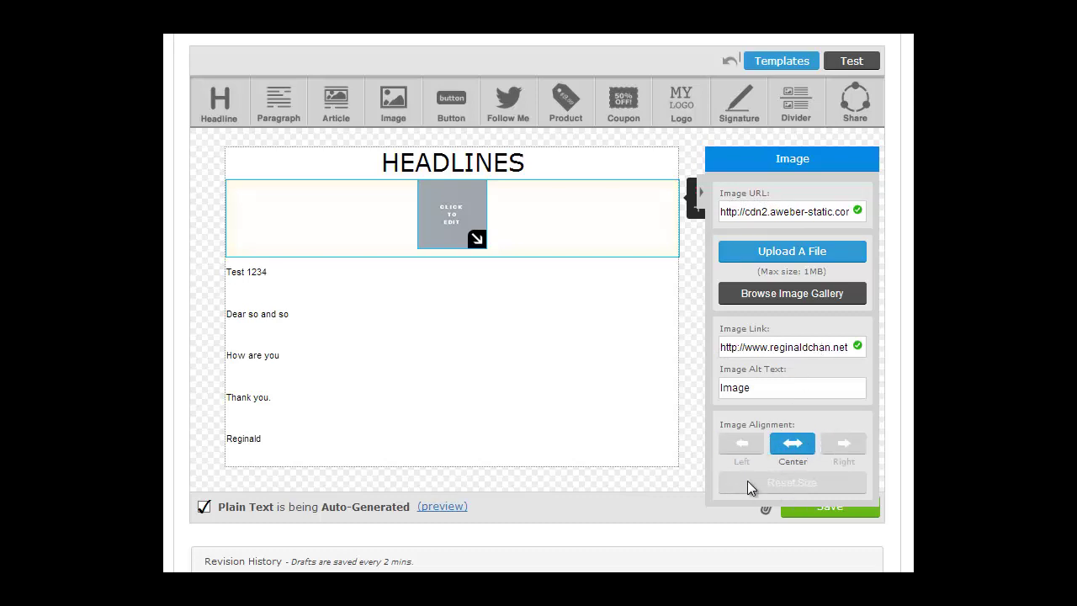
click(701, 203)
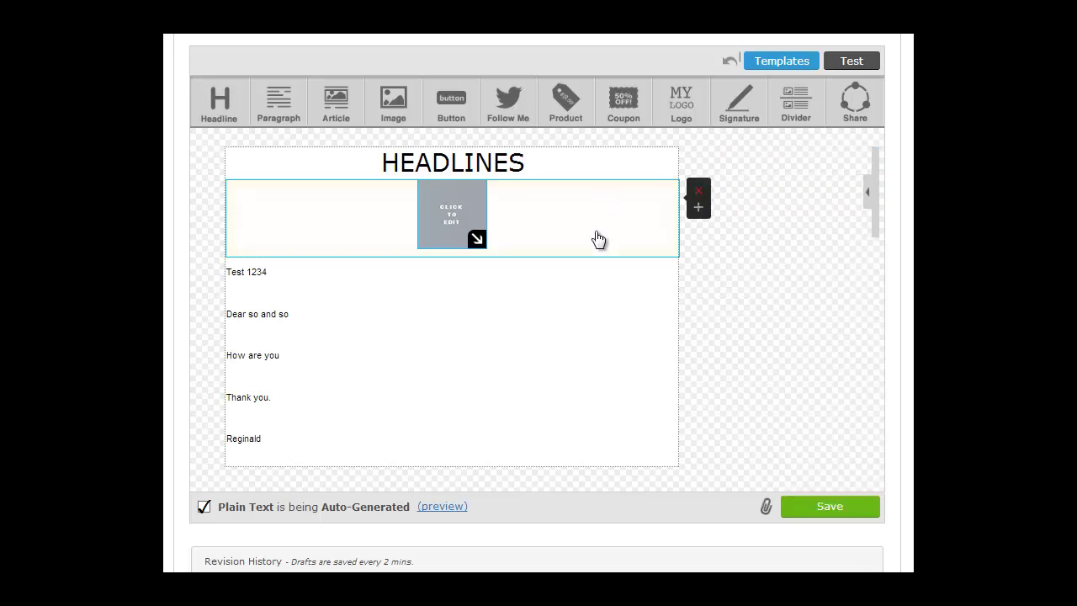
click(764, 288)
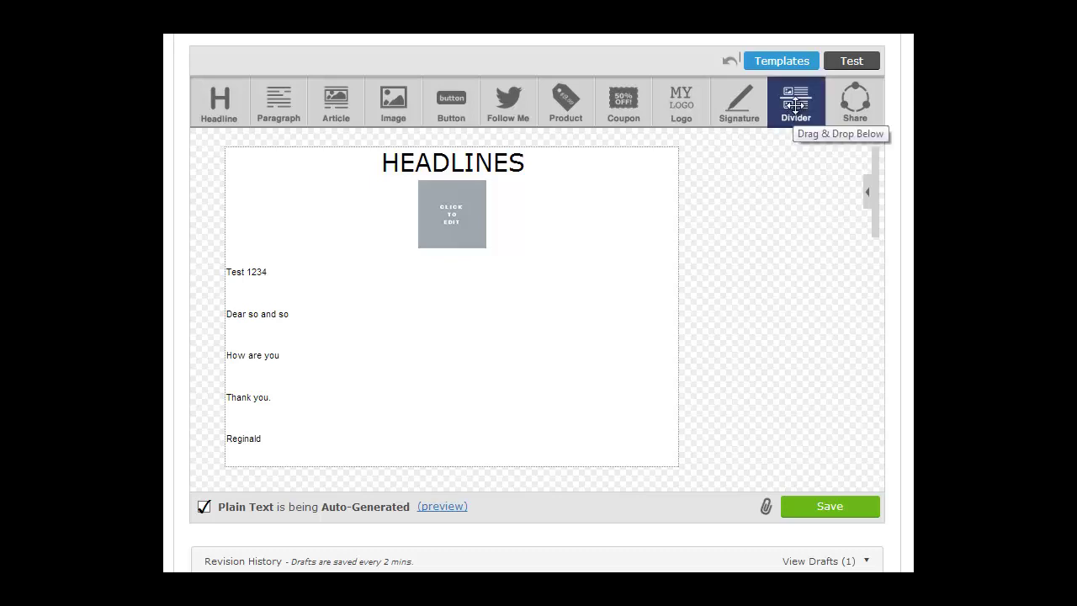
Add a divider between the image block and the body text and style it as a solid 2 px red line
drag(792, 122, 498, 296)
click(493, 274)
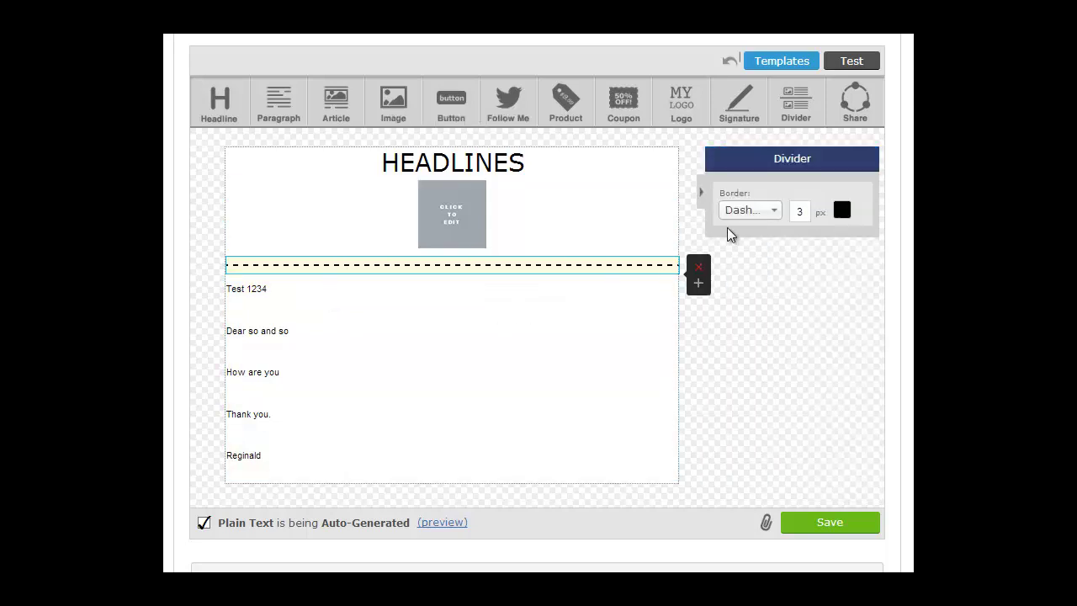
click(757, 211)
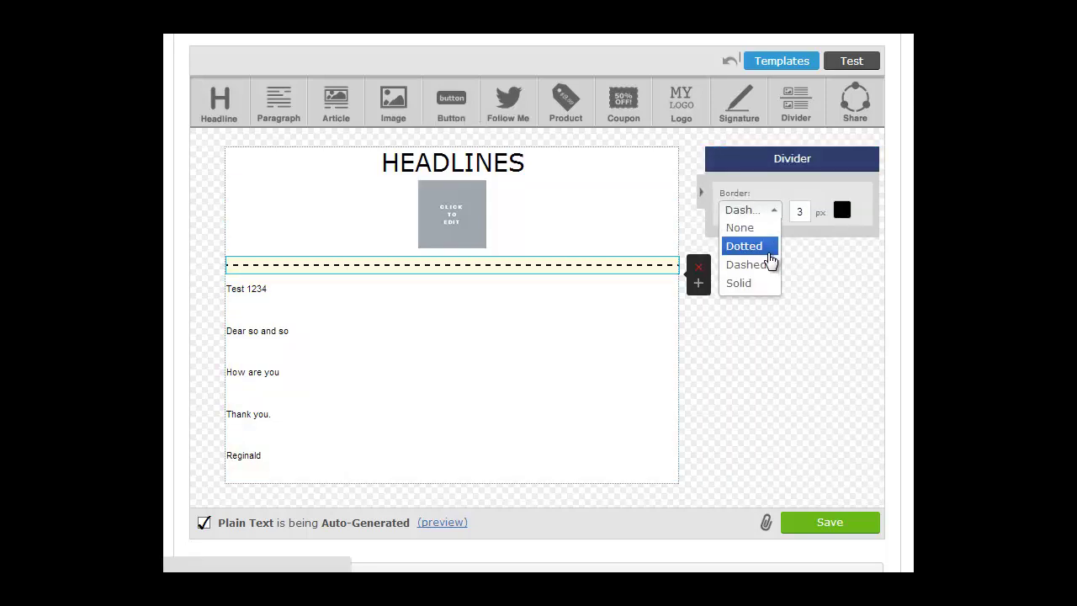
key(Return)
key(Tab)
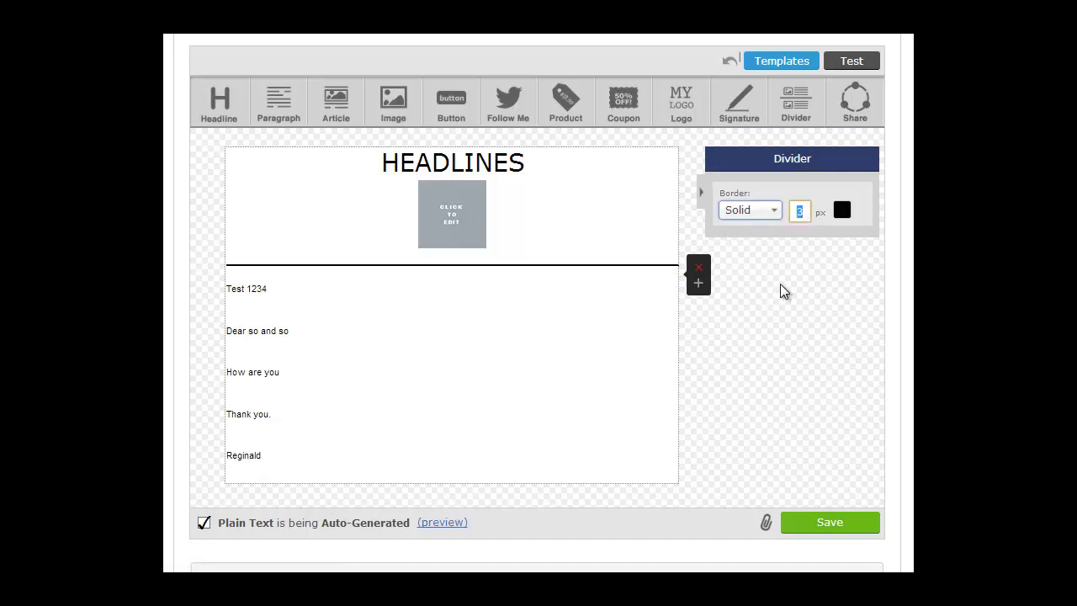
text(2)
click(843, 210)
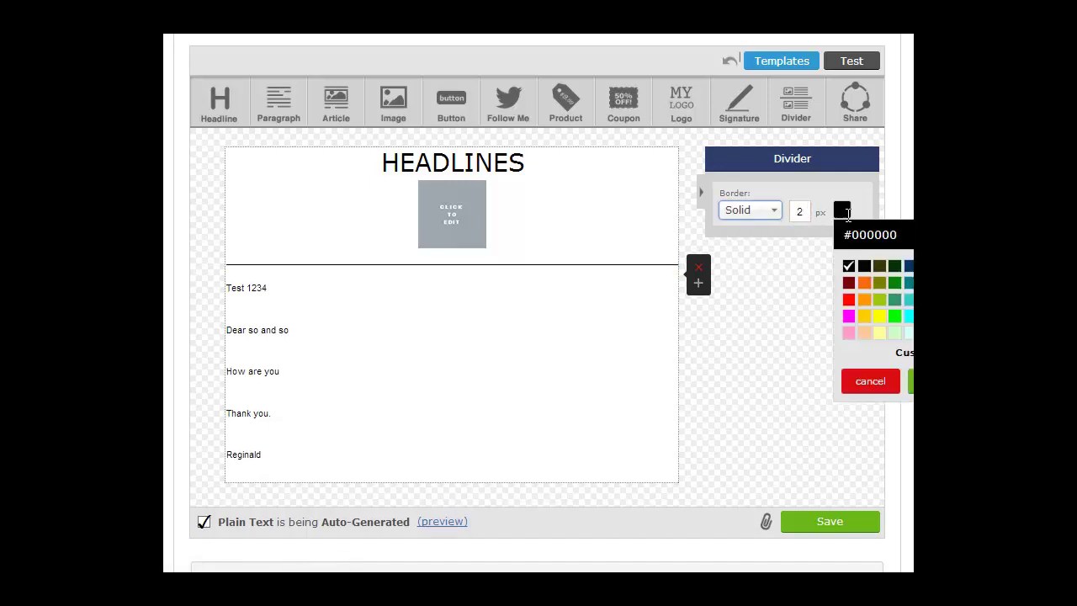
click(850, 293)
click(795, 303)
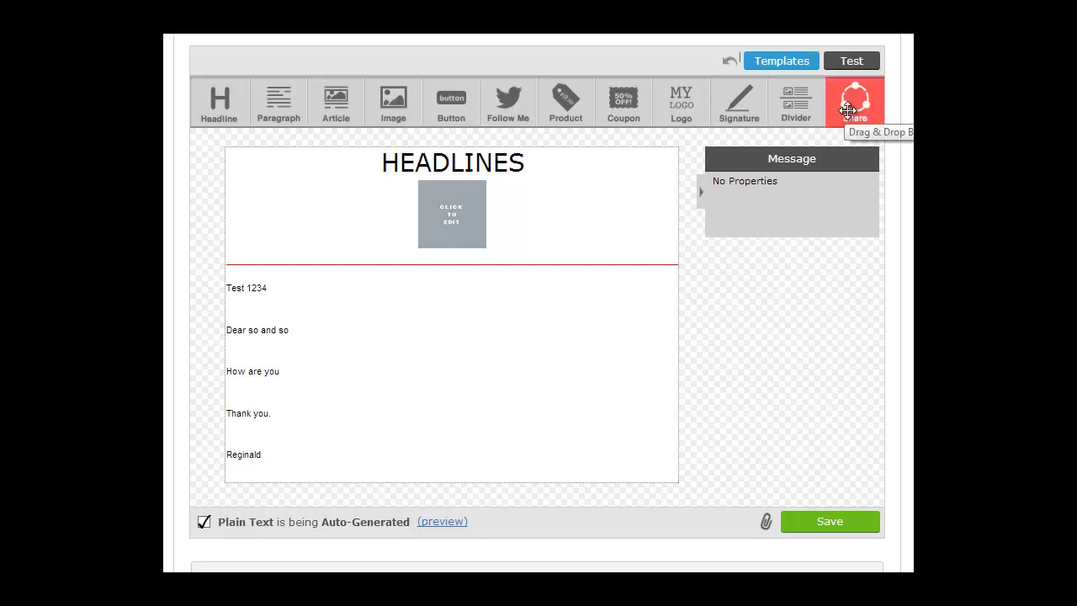
Add a share block below the body text and switch its Facebook network off and back on
drag(854, 101, 513, 252)
mouse_move(491, 522)
mouse_down()
mouse_move(493, 501)
mouse_move(492, 518)
mouse_up()
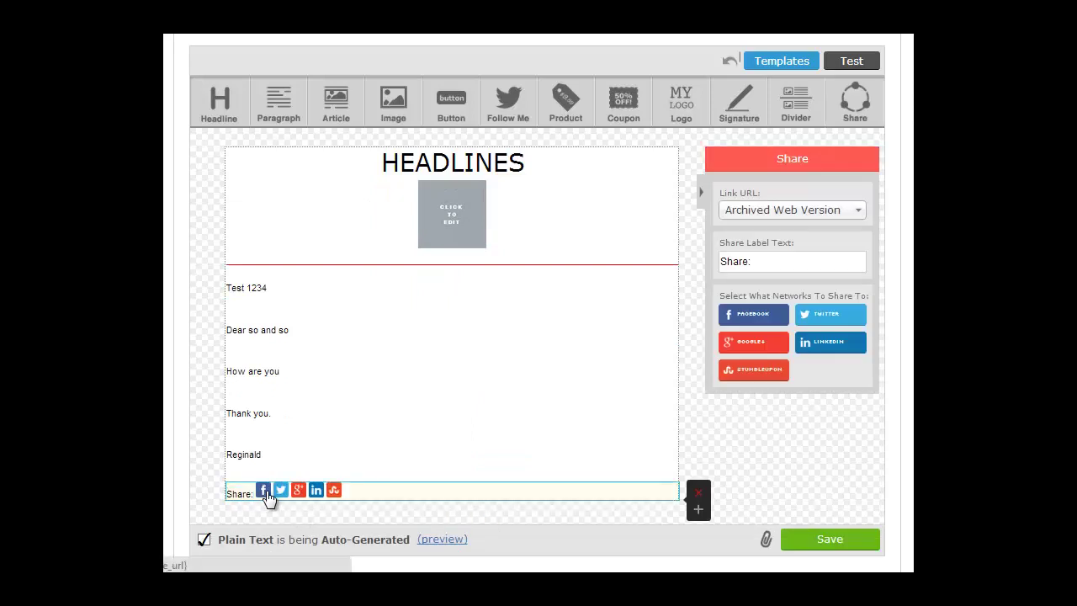
click(778, 324)
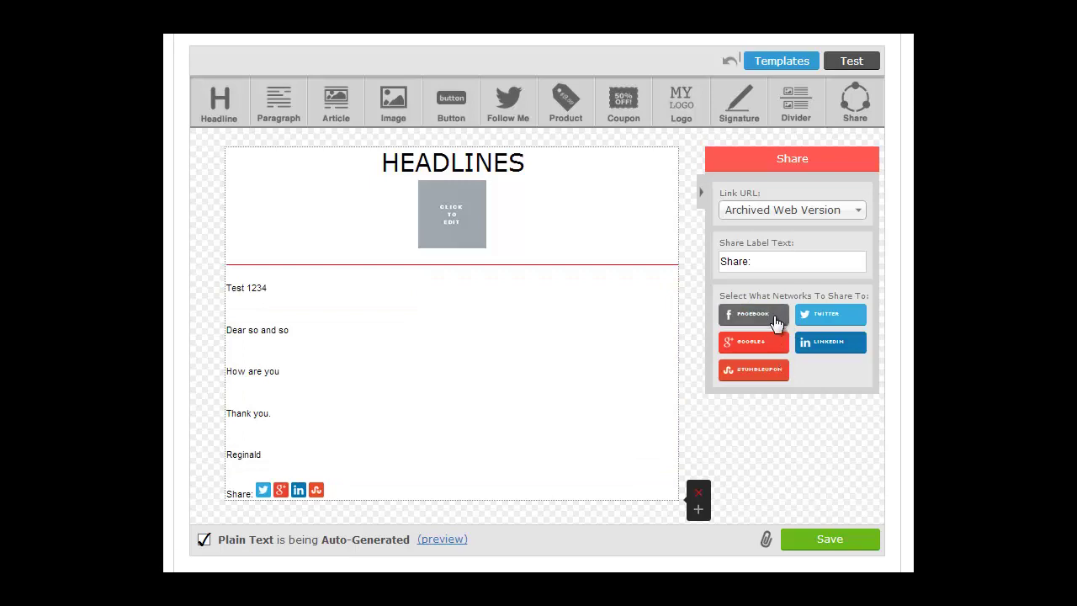
click(735, 313)
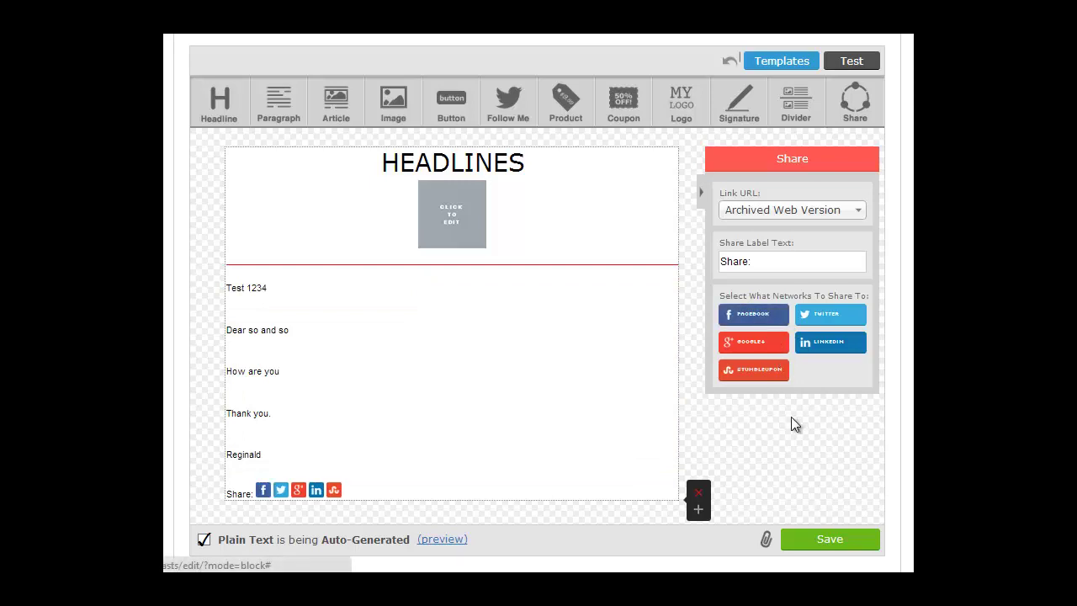
Save the newsletter message and continue to the Sharing stage
scroll(791, 416, down, 1)
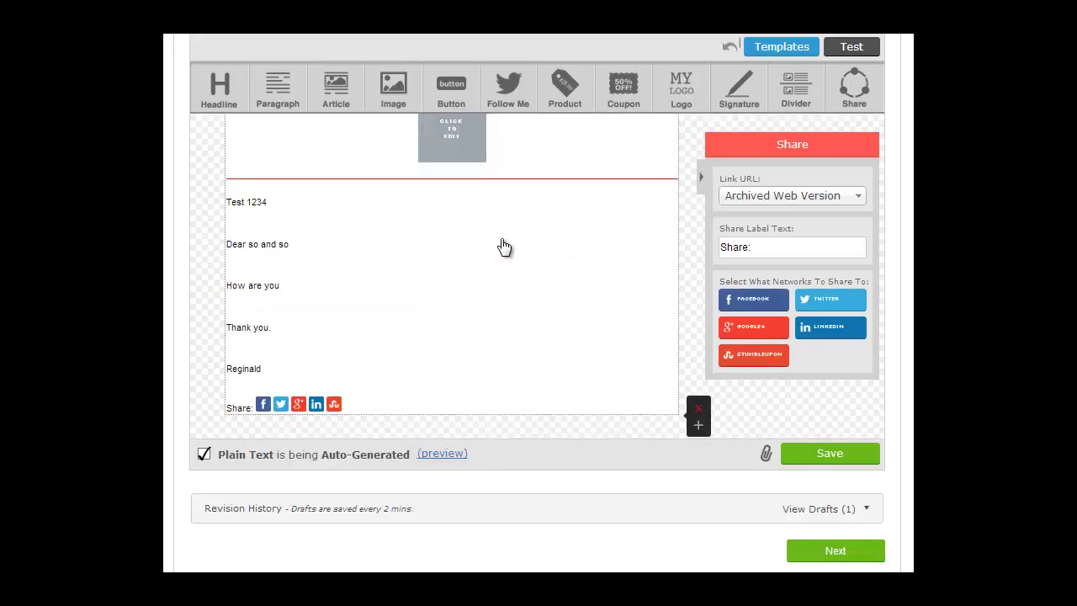
click(829, 455)
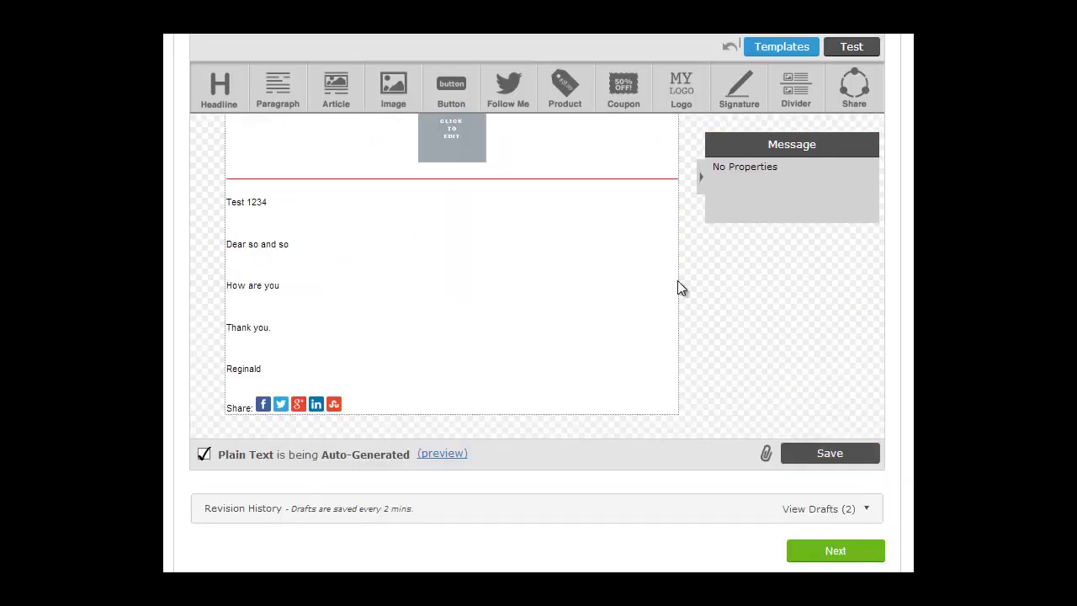
scroll(755, 345, down, 1)
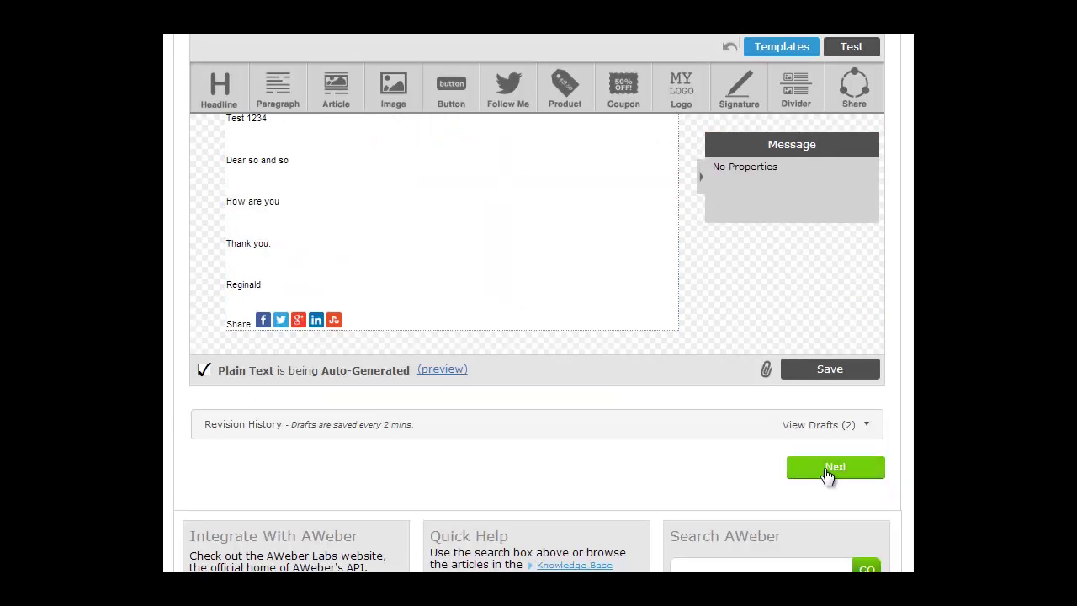
click(825, 471)
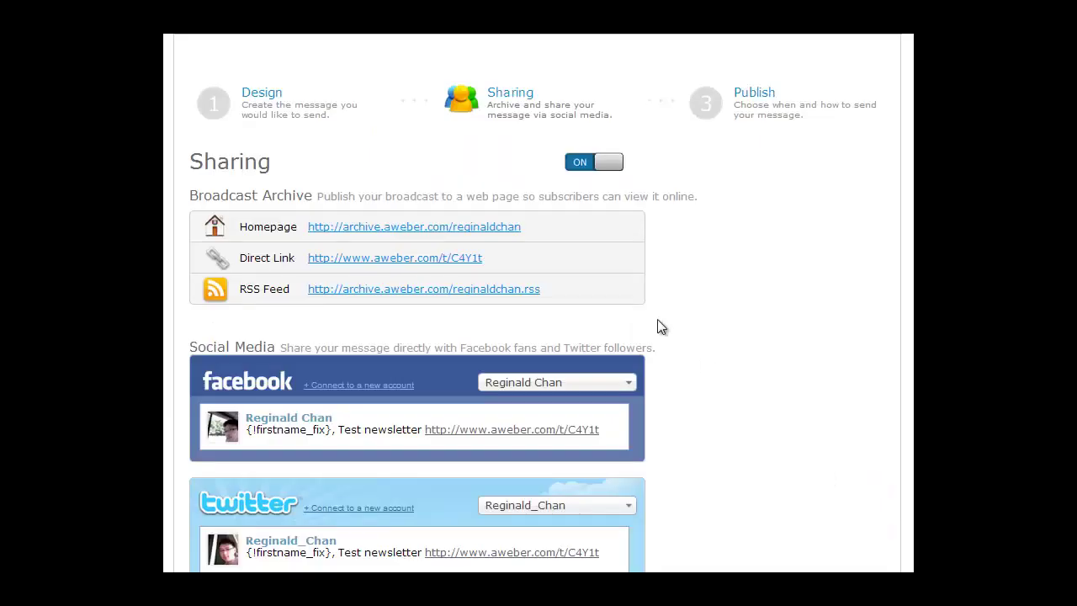
Look over the broadcast archive links and the Facebook and Twitter sharing accounts, and continue to the Publish stage
scroll(633, 307, down, 1)
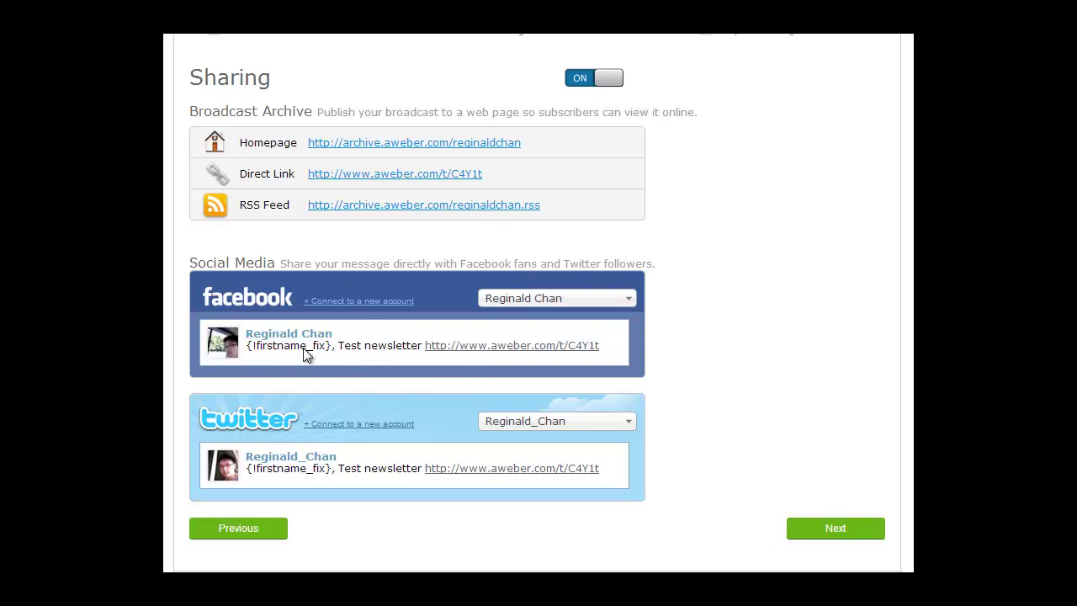
scroll(379, 392, down, 1)
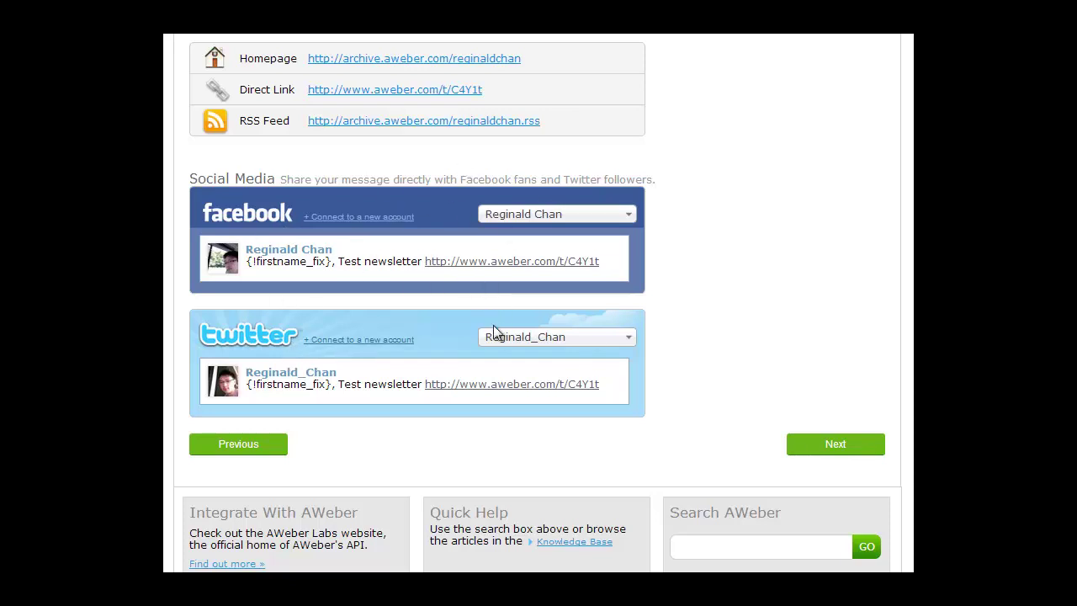
click(835, 454)
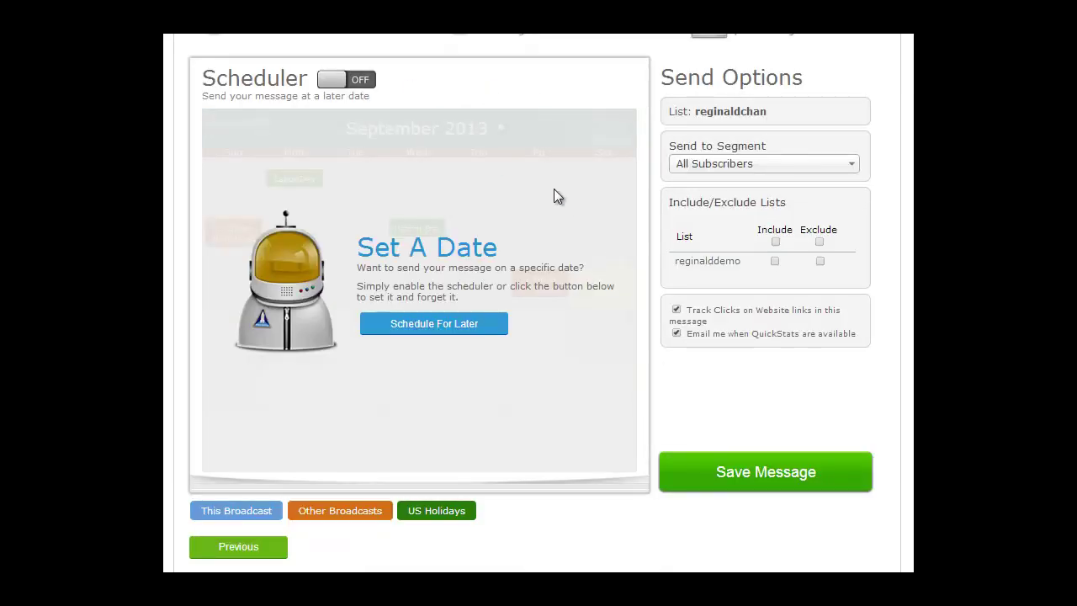
Review the available segments, keep All Subscribers as the recipients, and look over the include/exclude lists and tracking options
click(732, 163)
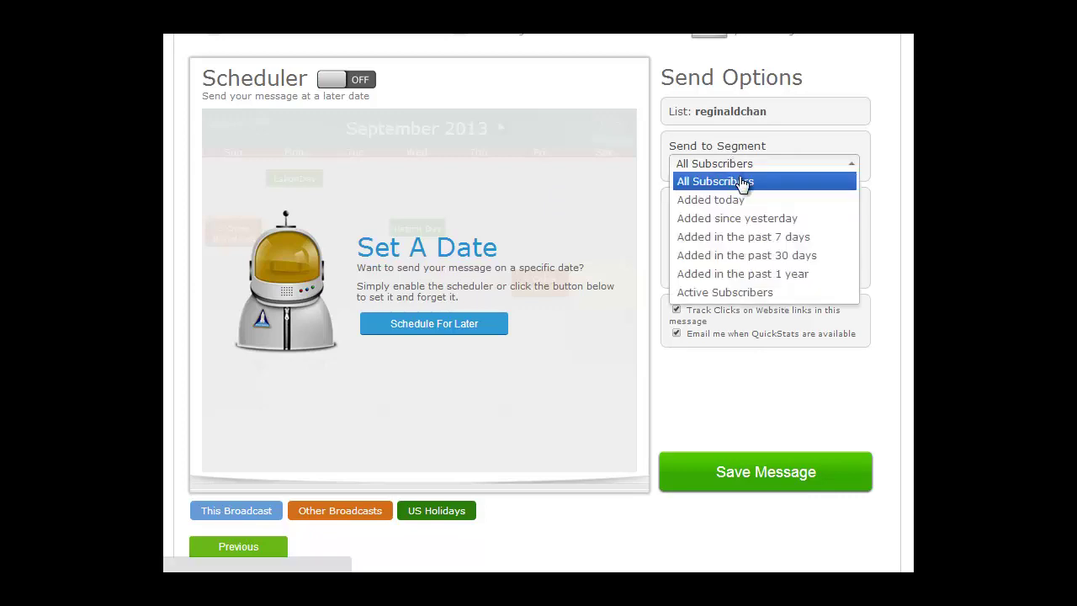
click(772, 179)
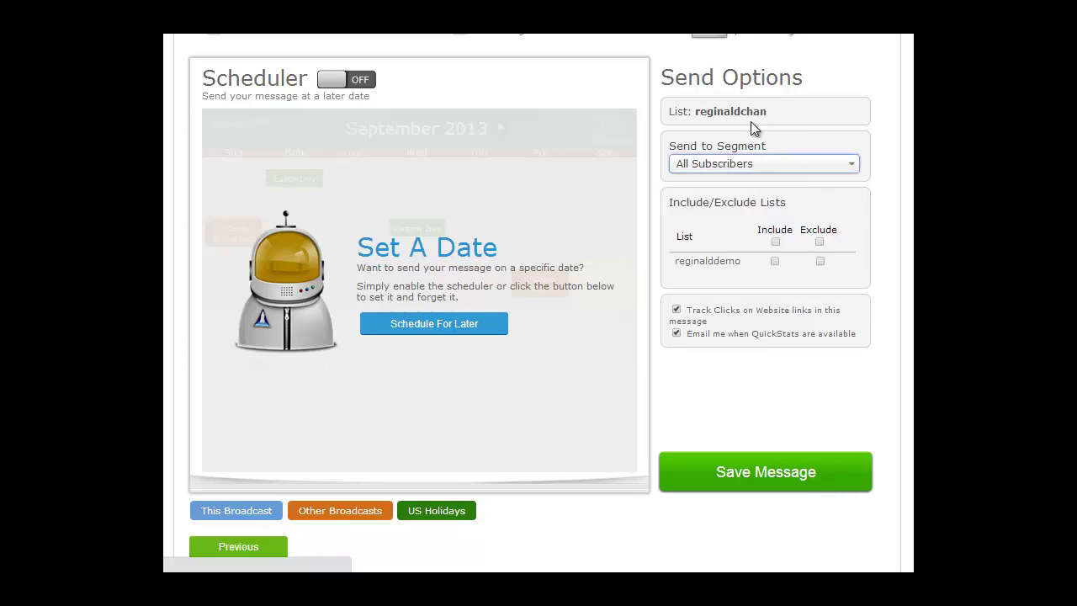
click(778, 171)
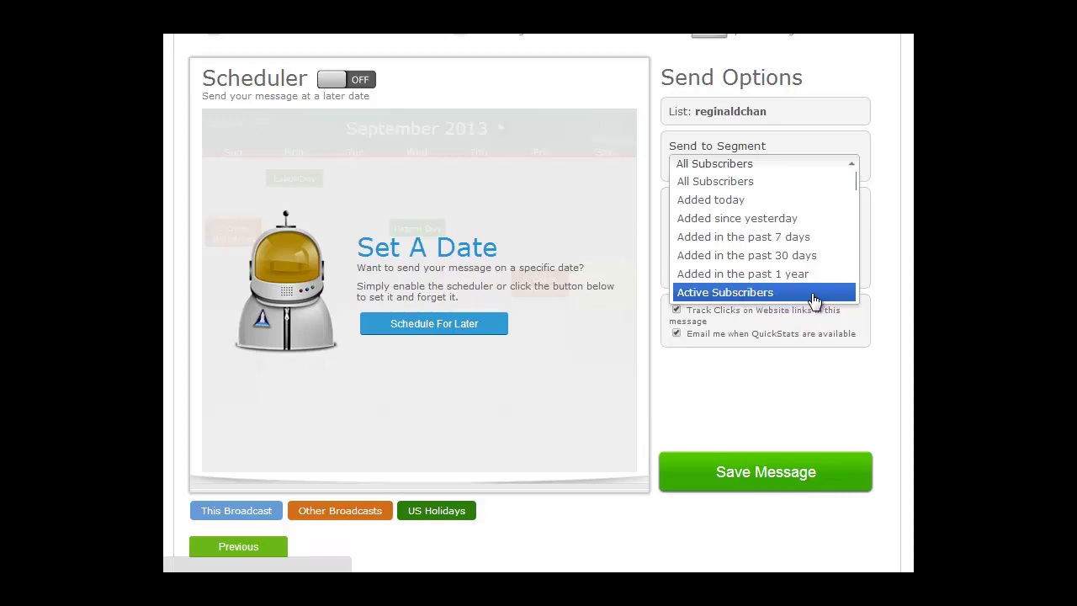
click(782, 397)
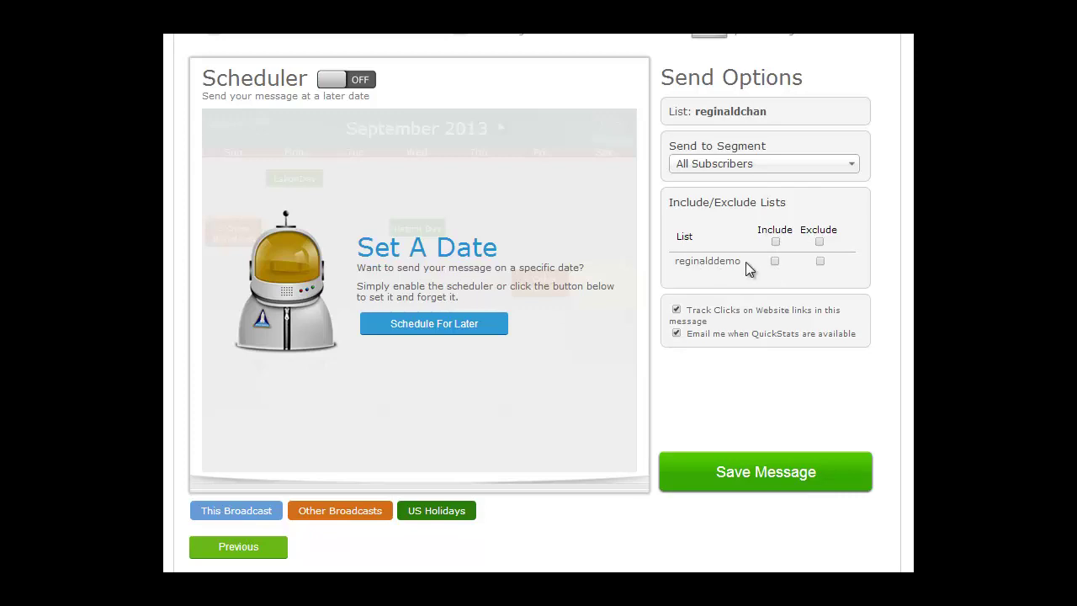
drag(745, 261, 719, 359)
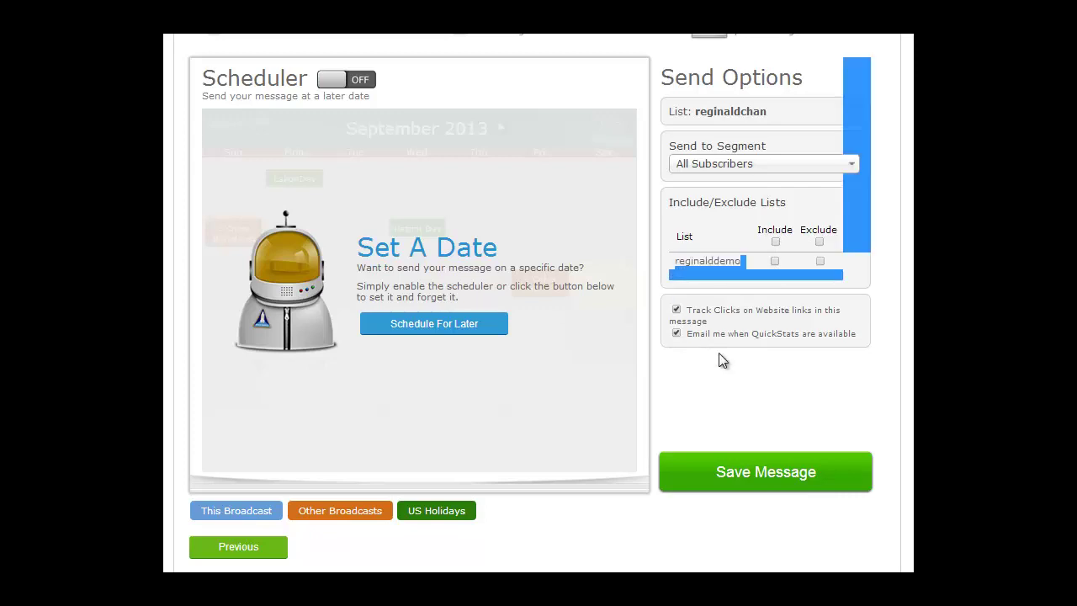
click(723, 385)
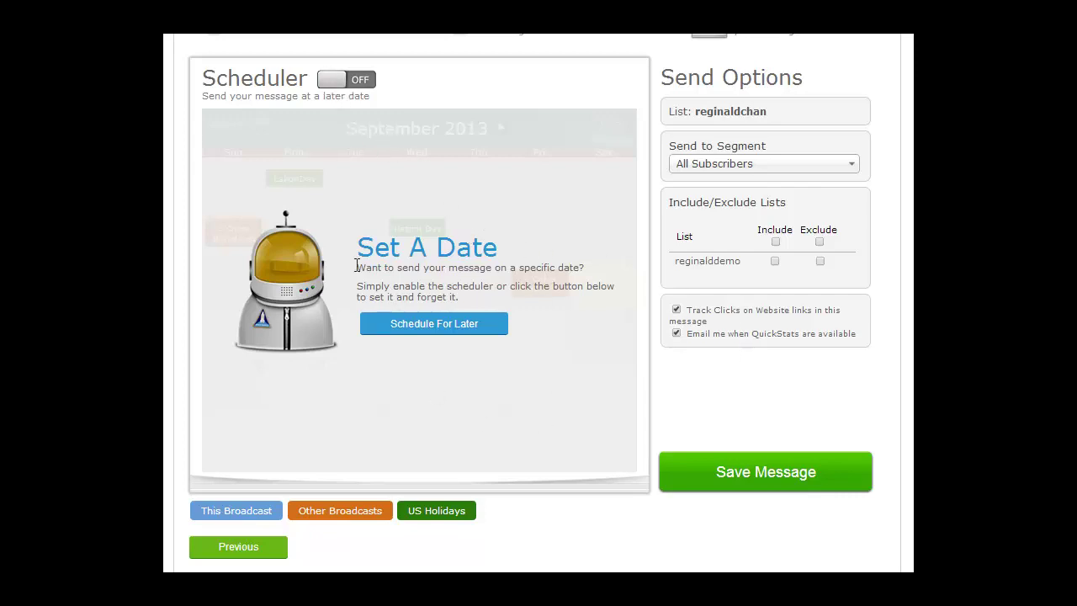
Enable the scheduler and schedule the broadcast for September 27, 2013 at 12:30 am
click(333, 81)
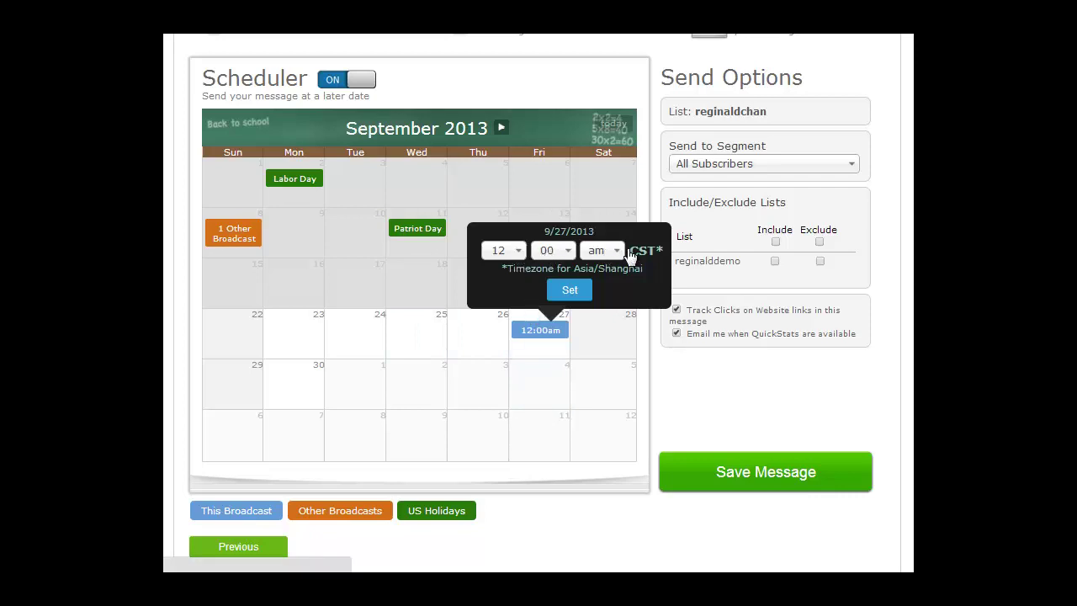
click(513, 252)
scroll(516, 357, up, 1)
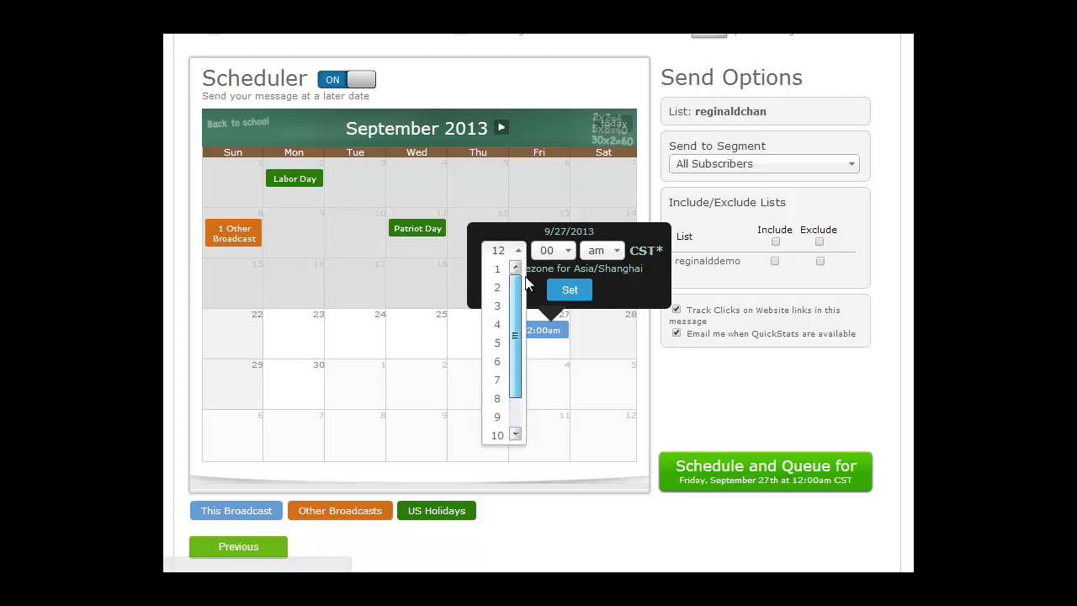
click(571, 251)
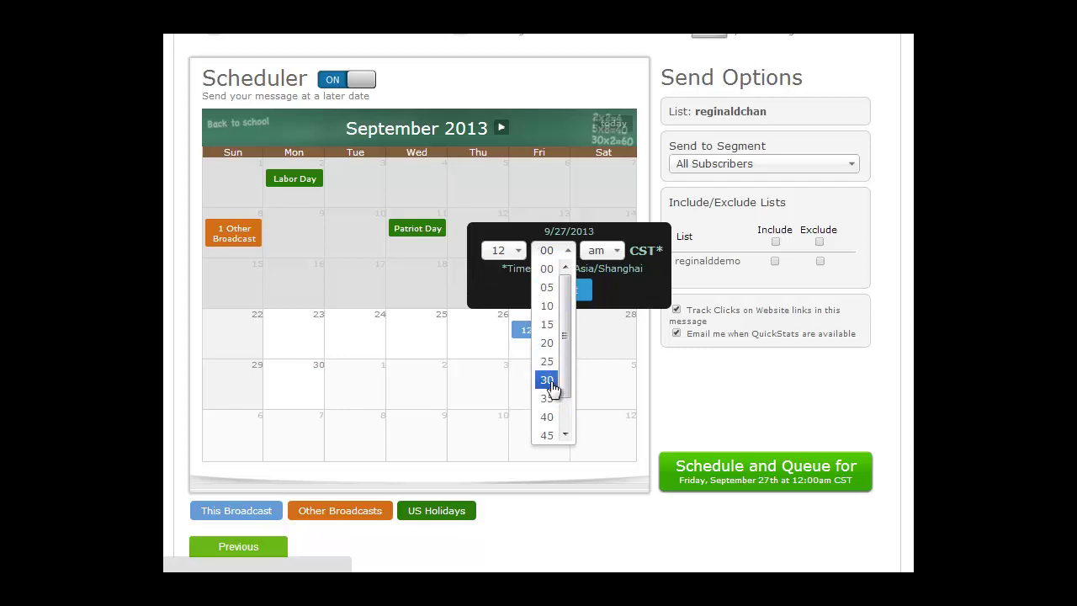
click(548, 379)
click(618, 252)
click(618, 253)
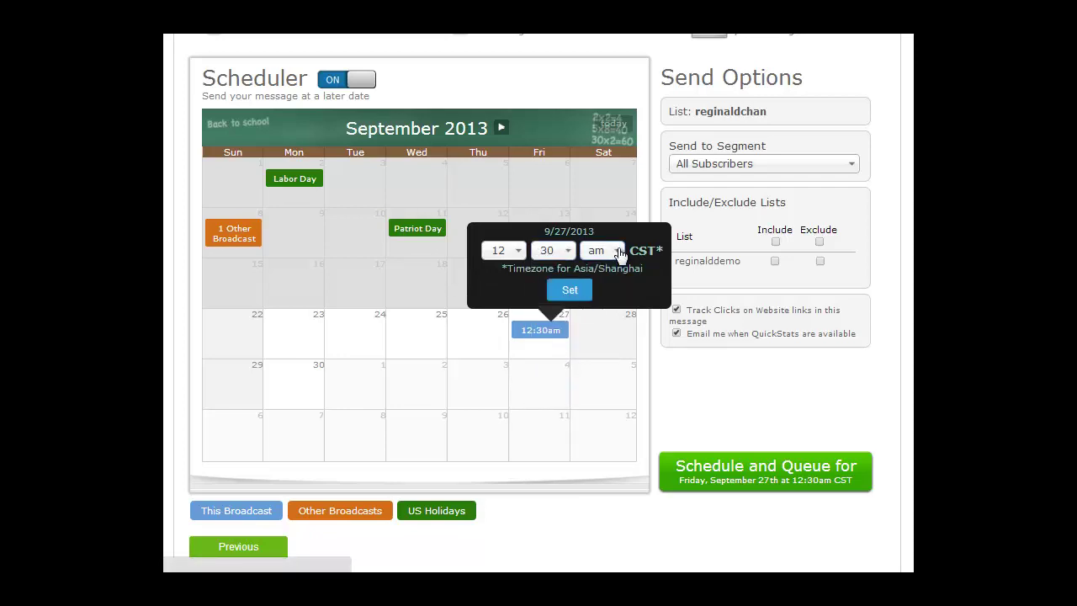
click(569, 290)
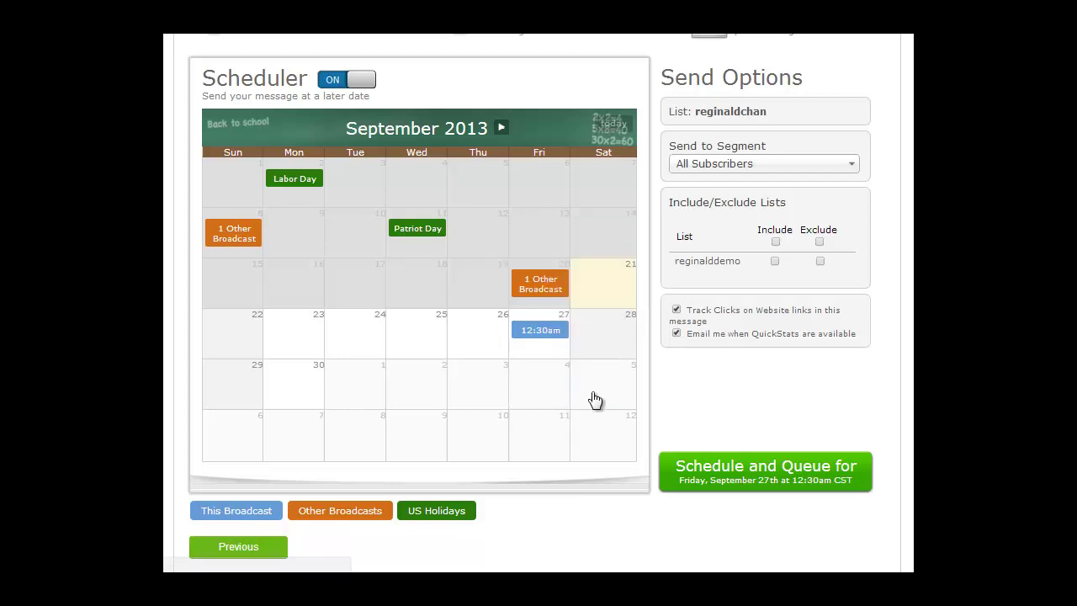
scroll(646, 396, down, 1)
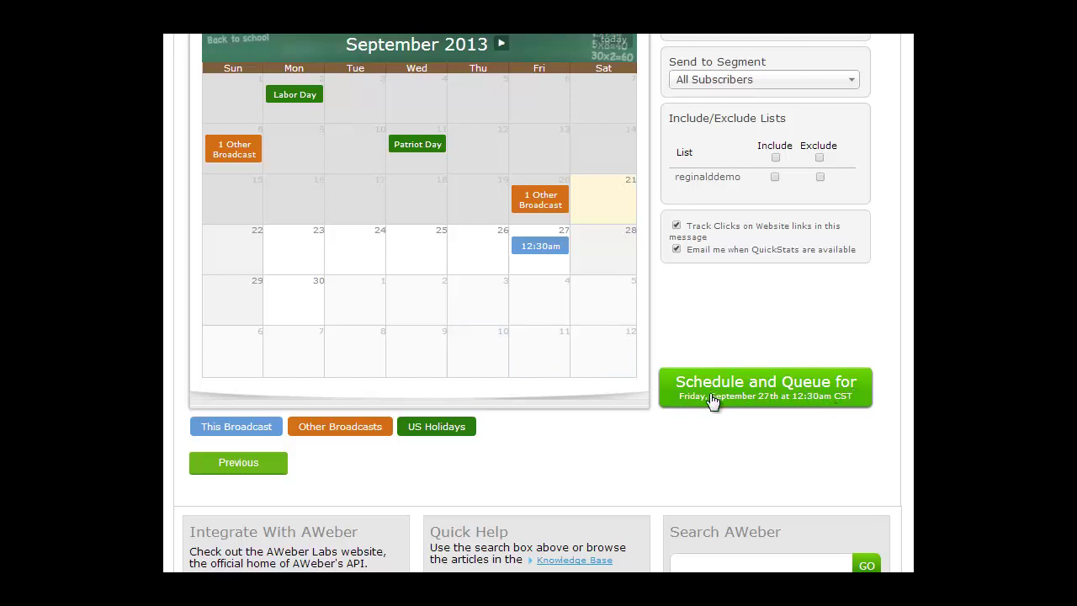
click(778, 400)
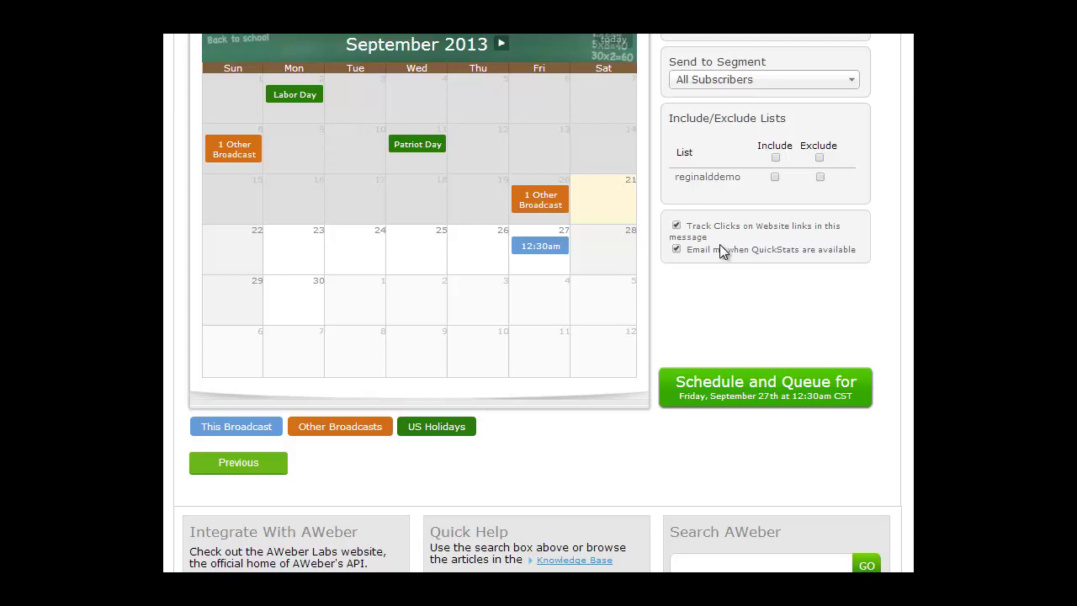
Go to the Blog Broadcasts page, leaving the newsletter editor and discarding its unsaved changes
scroll(720, 261, up, 3)
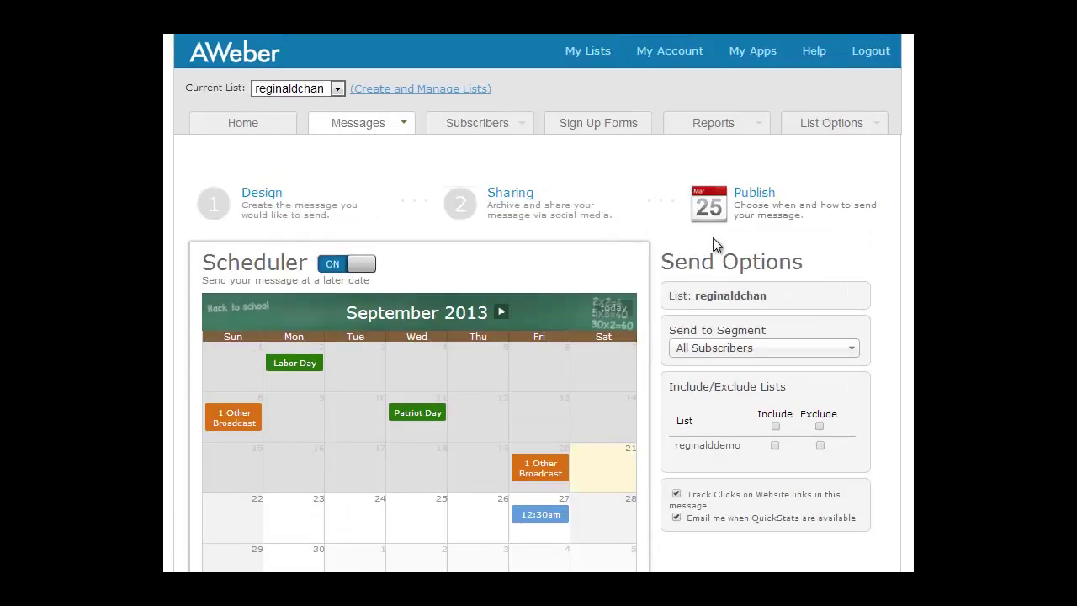
mouse_move(368, 125)
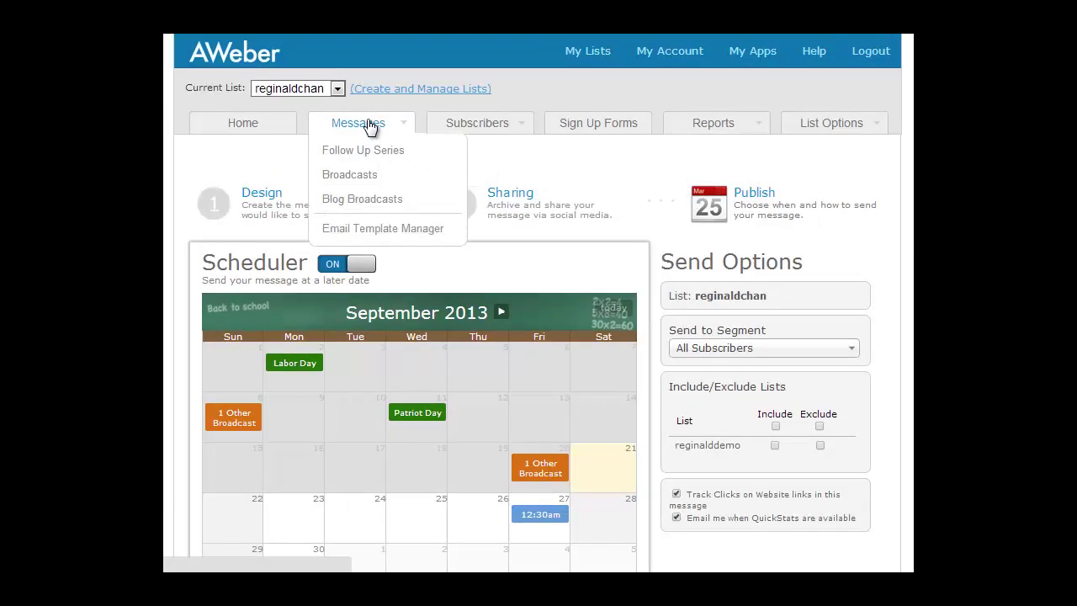
click(403, 207)
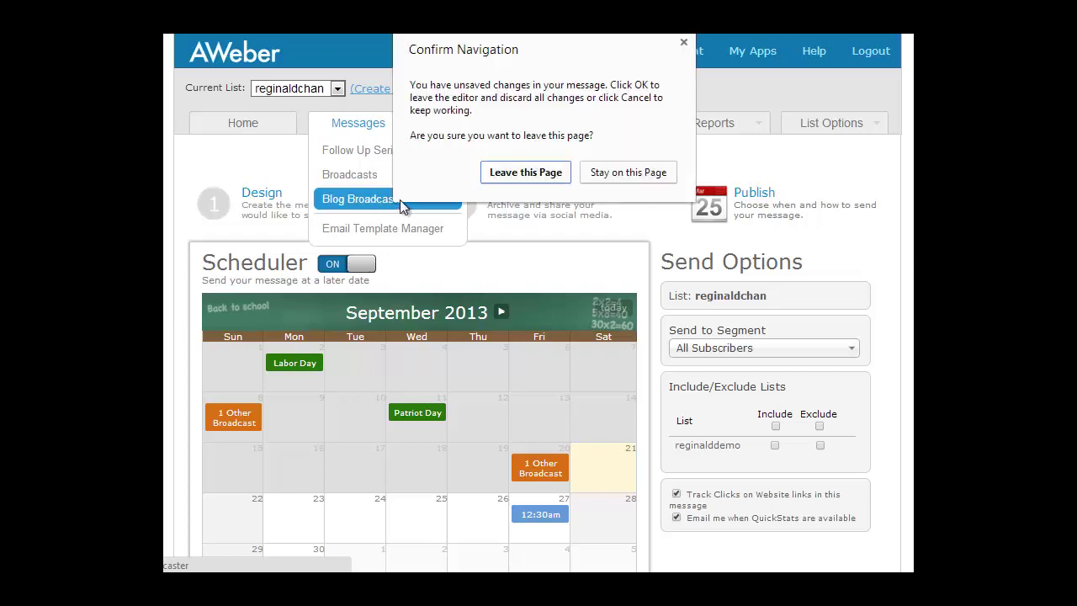
click(516, 174)
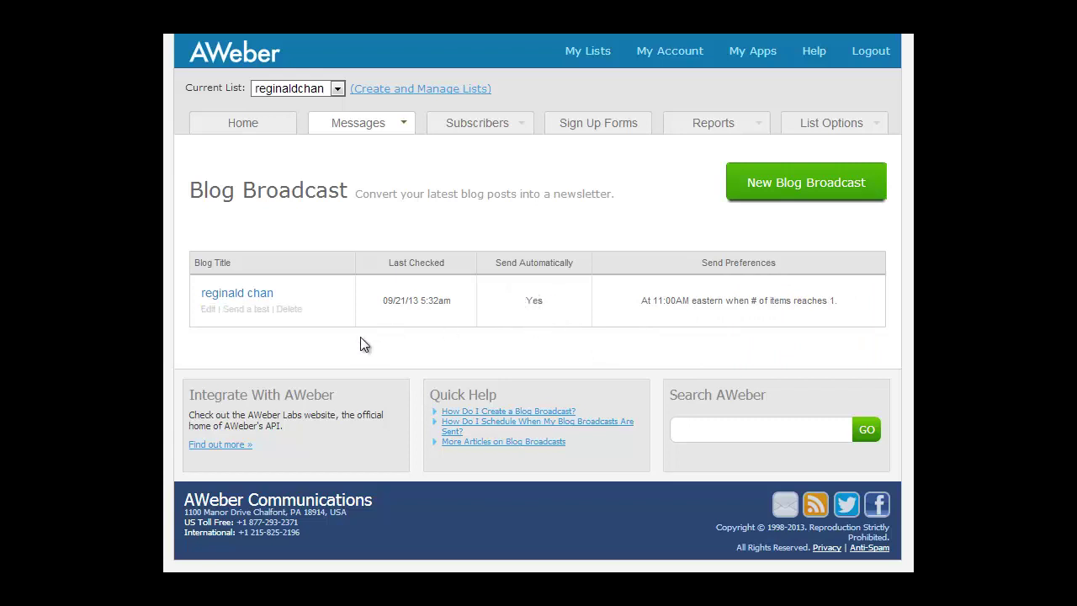
Open the existing blog broadcast for editing and look over its RSS feed URL and the list of available templates
click(209, 310)
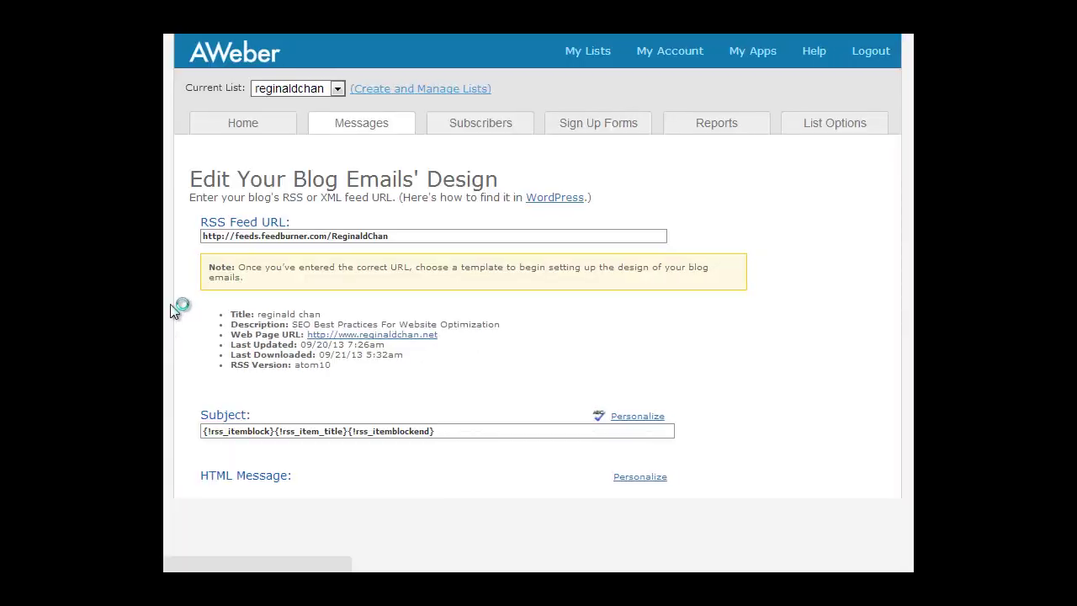
click(418, 233)
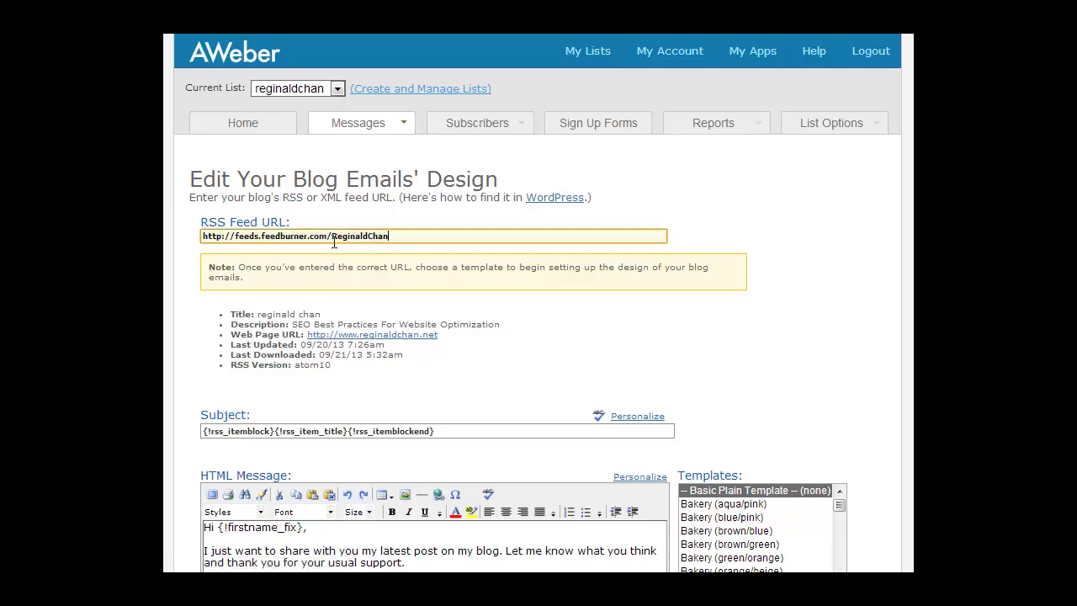
drag(391, 236, 176, 243)
click(420, 233)
scroll(561, 331, down, 2)
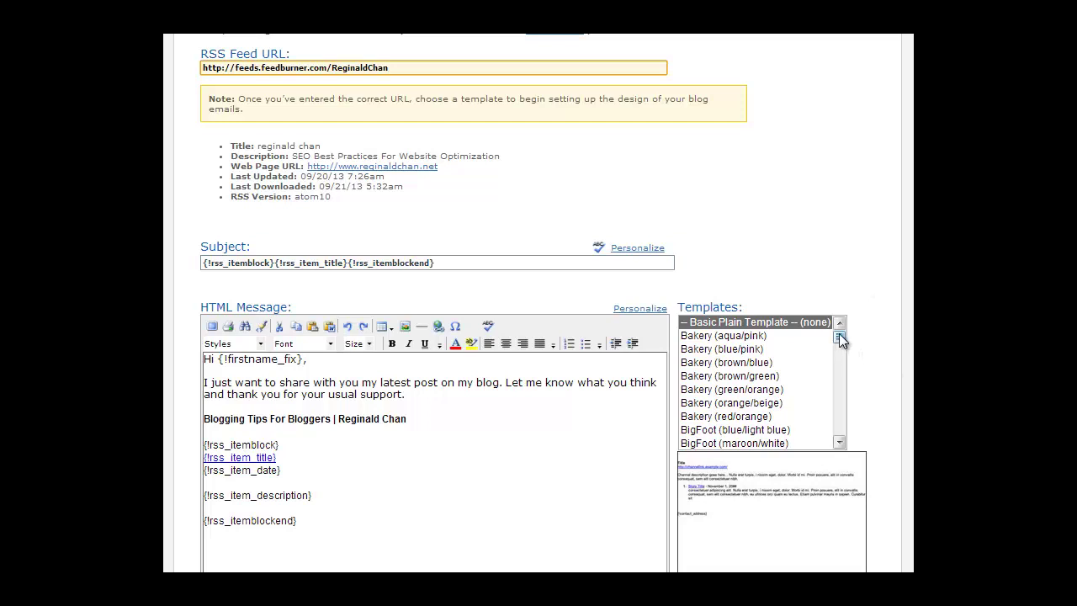
mouse_move(838, 333)
mouse_down()
mouse_move(833, 435)
mouse_move(842, 327)
mouse_up()
click(857, 249)
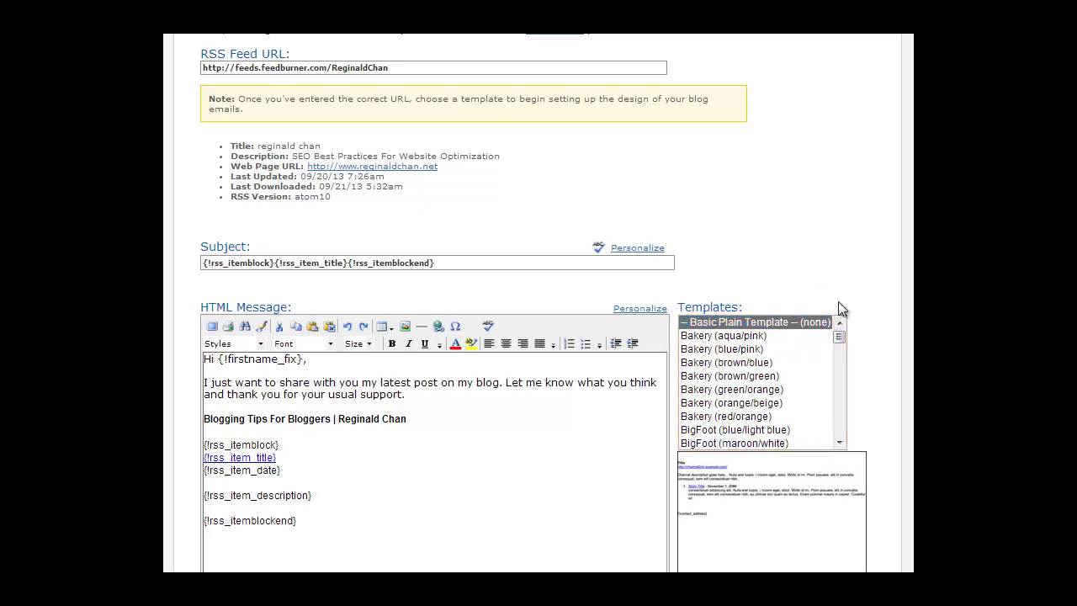
Review the HTML message and the plain text message, including the first-name greeting and the RSS item variables
scroll(876, 249, down, 1)
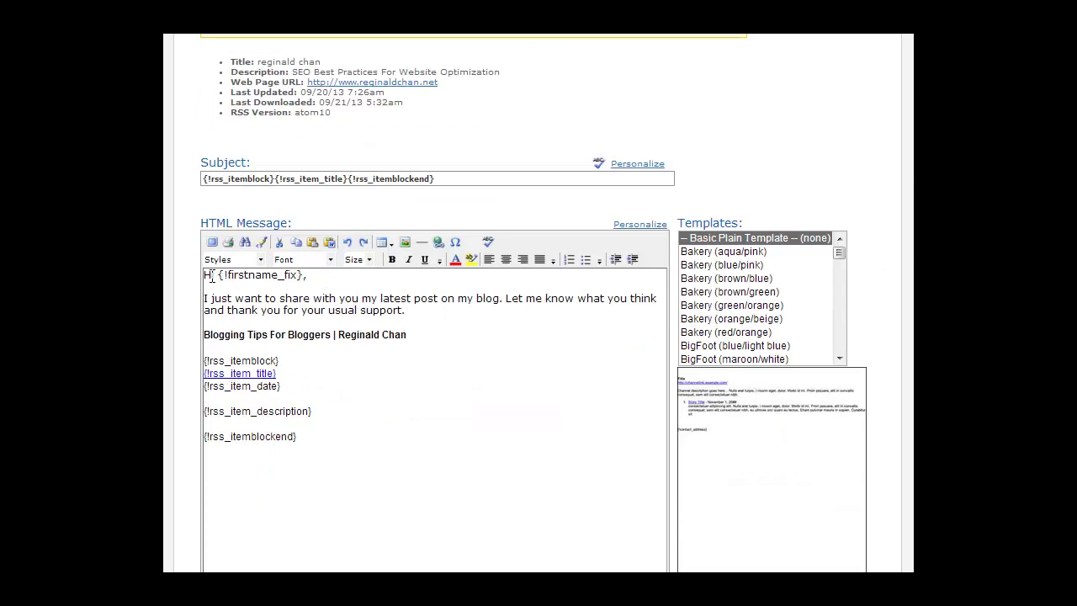
click(306, 275)
text(,)
scroll(312, 434, down, 4)
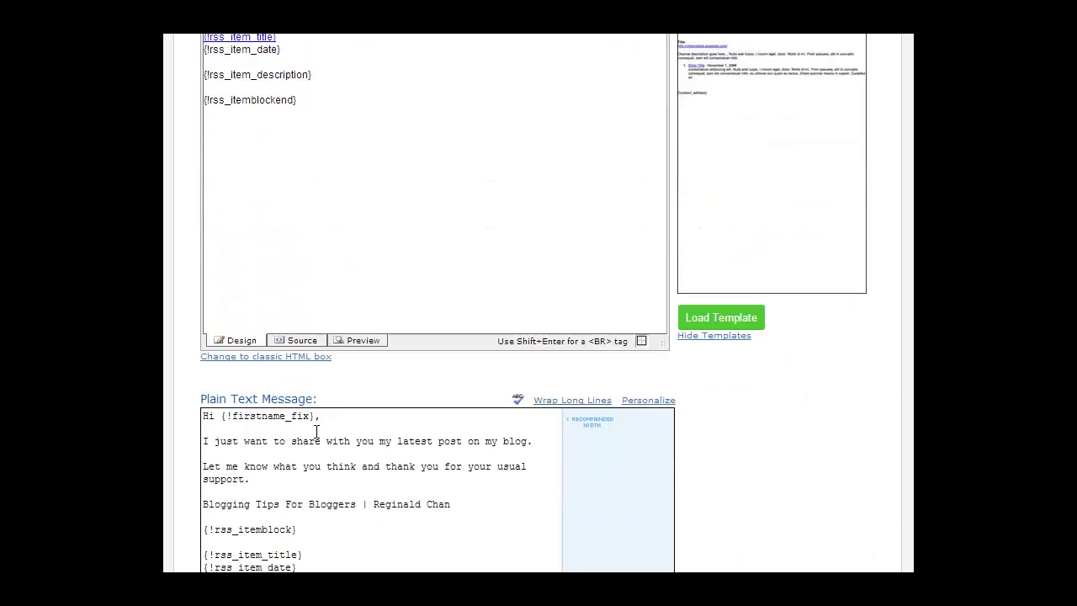
scroll(452, 336, up, 3)
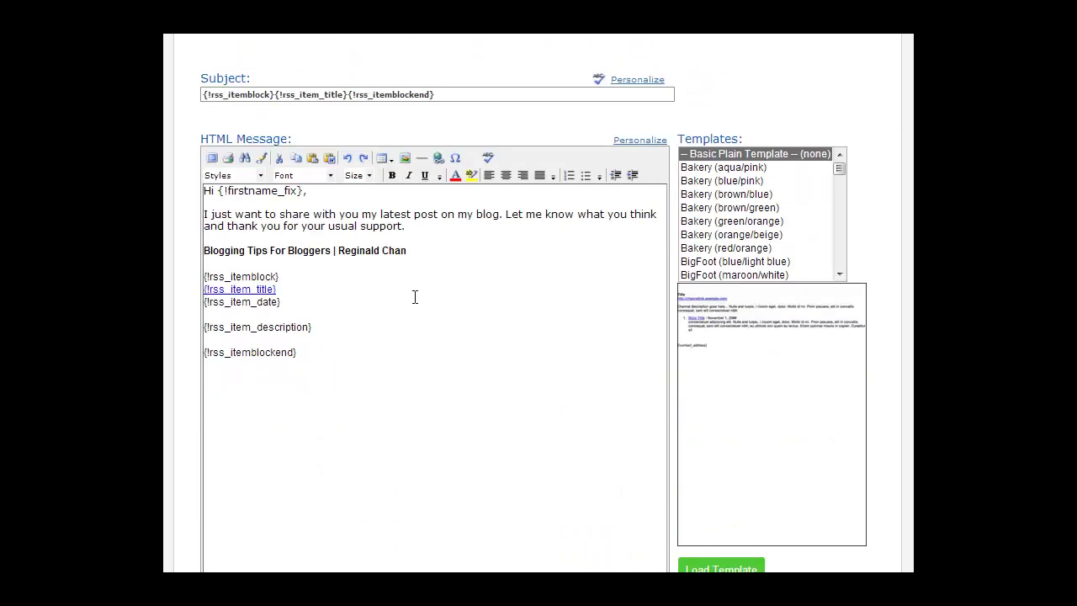
scroll(415, 297, down, 5)
scroll(418, 291, down, 1)
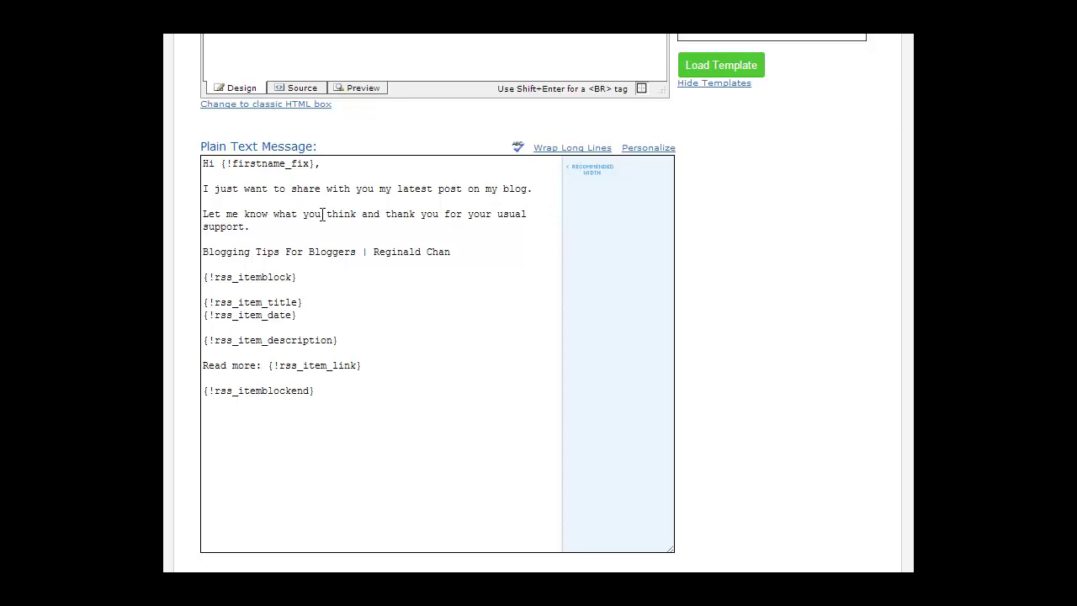
scroll(313, 237, down, 3)
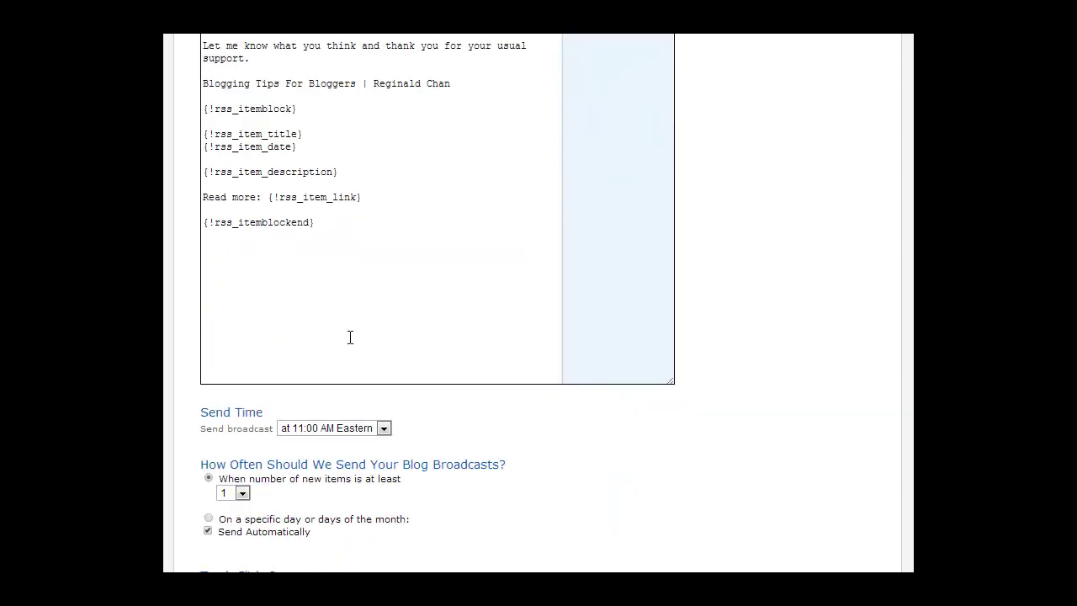
Look through the available send times for the blog broadcast, keeping 11:00 AM Eastern
scroll(350, 337, down, 5)
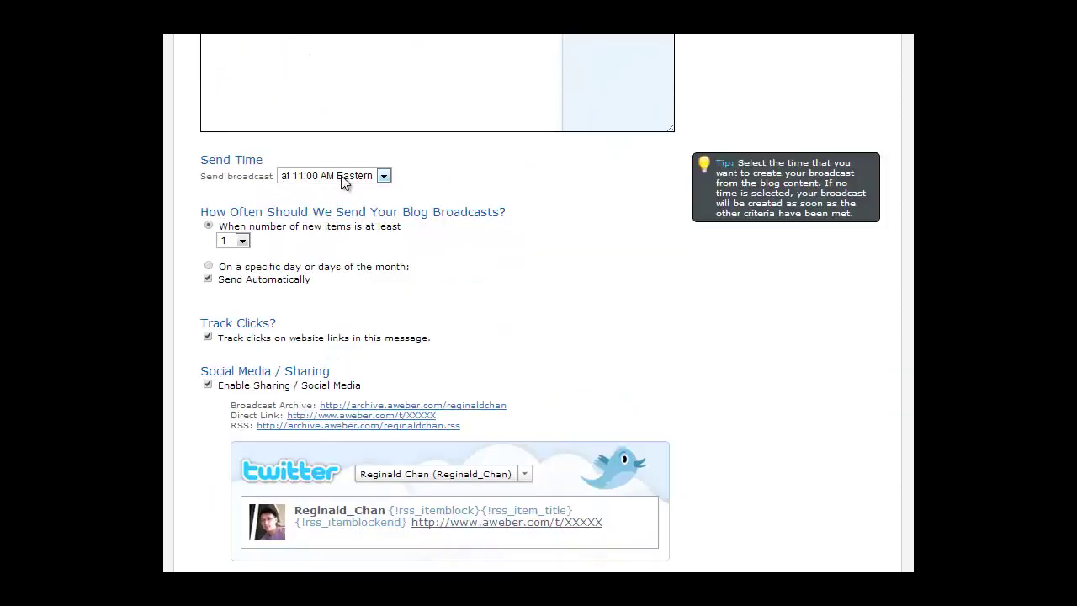
click(383, 177)
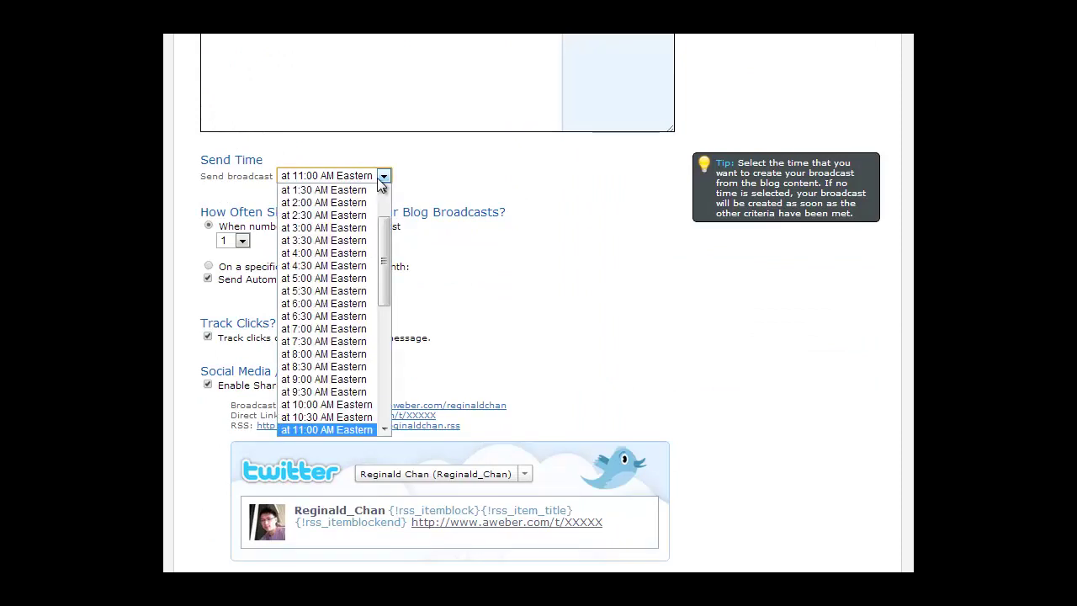
drag(386, 237, 380, 427)
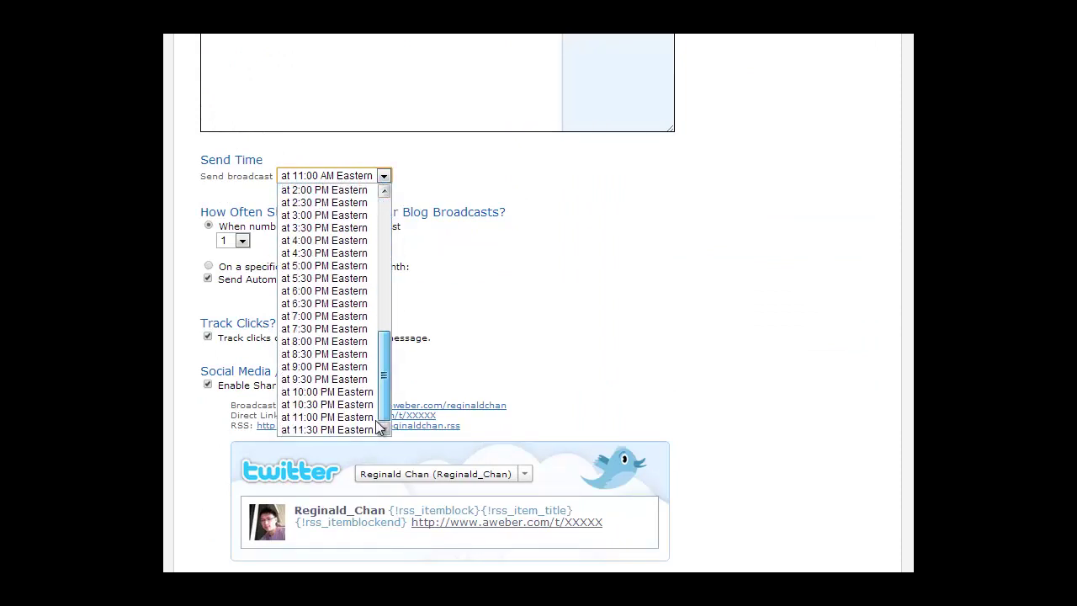
drag(385, 390, 380, 208)
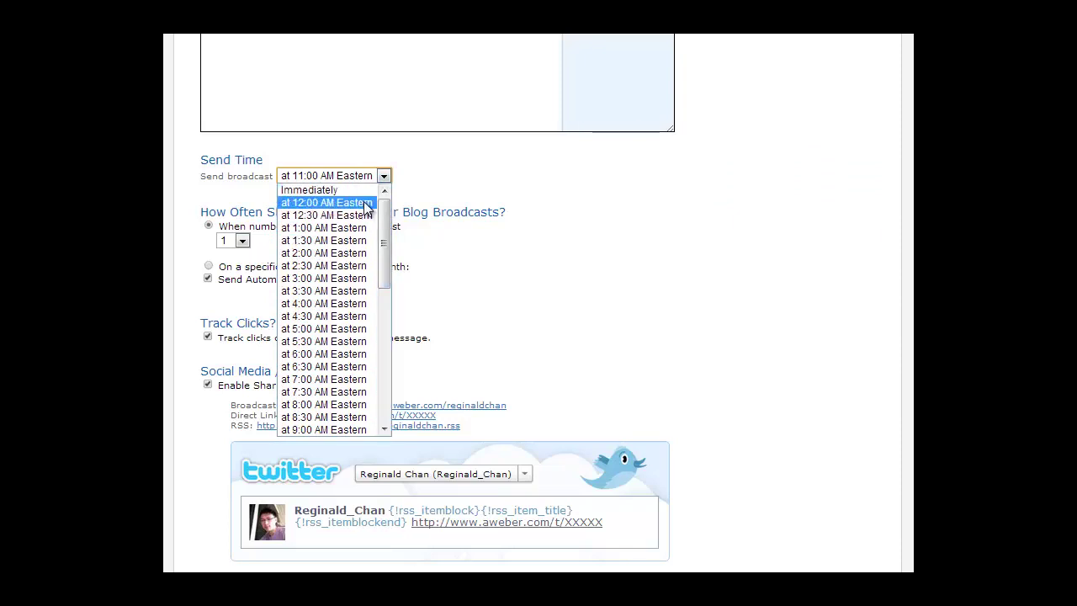
drag(387, 216, 572, 250)
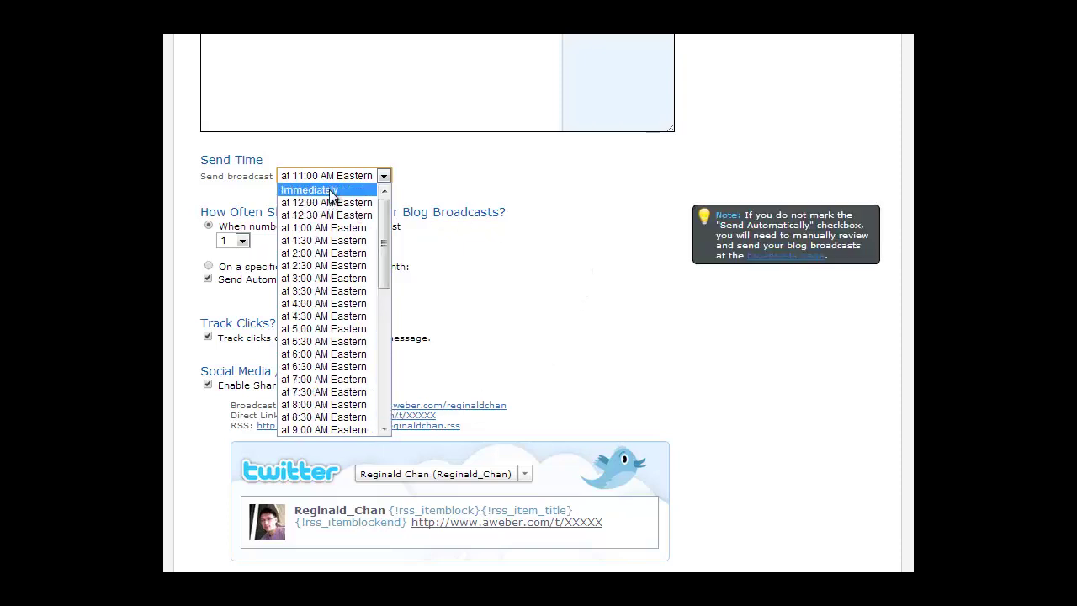
click(589, 272)
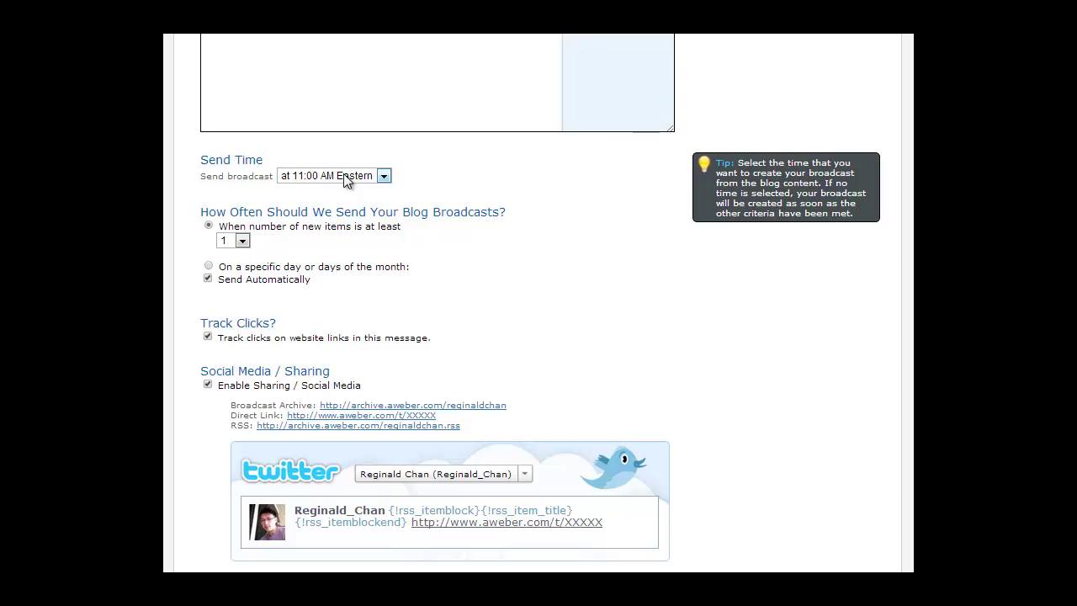
Review the minimum number of new items that triggers a blog broadcast, keeping 1
mouse_move(210, 217)
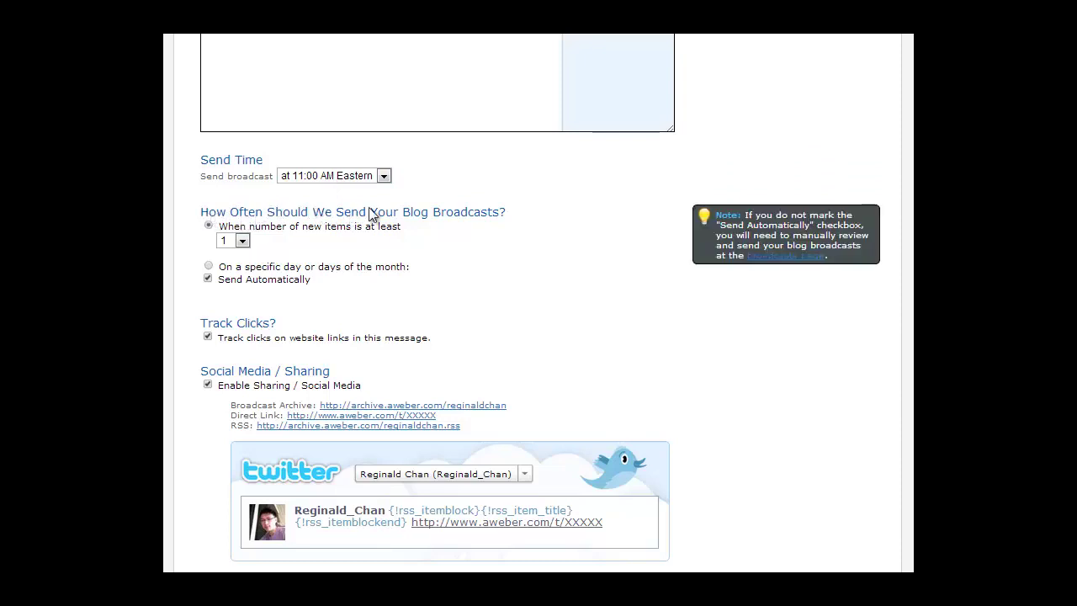
click(242, 241)
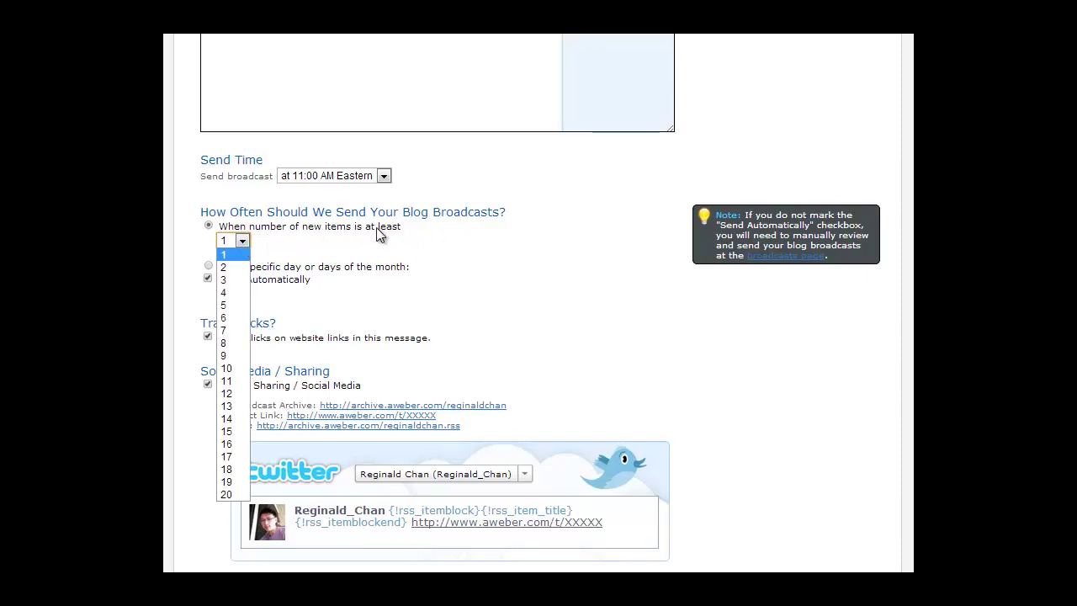
click(238, 254)
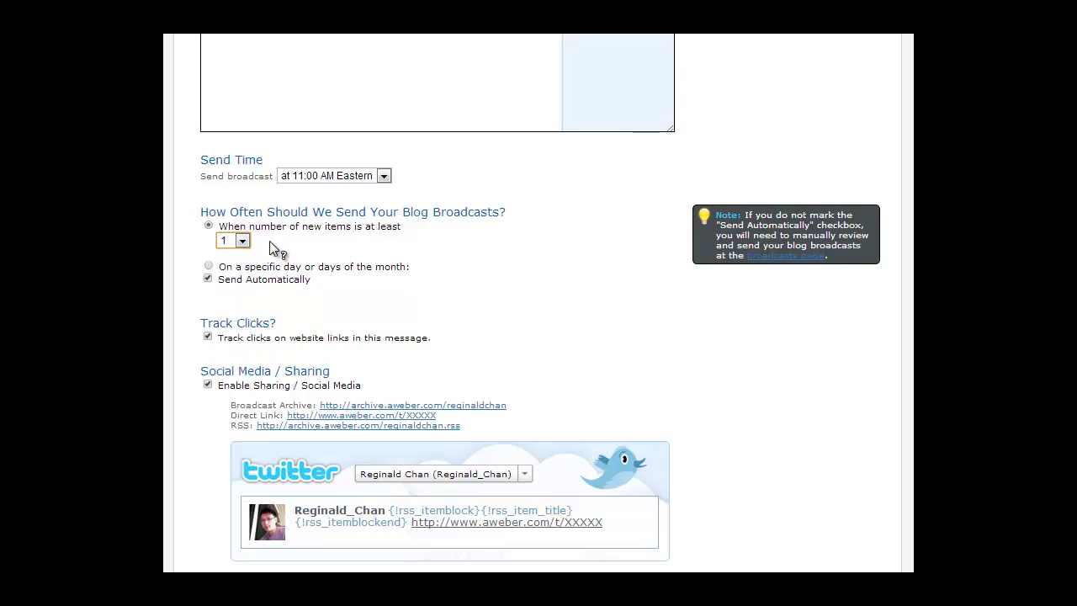
Turn off automatic sending and set the blog broadcasts to go out on the 1st Sunday of the month
click(208, 279)
click(209, 266)
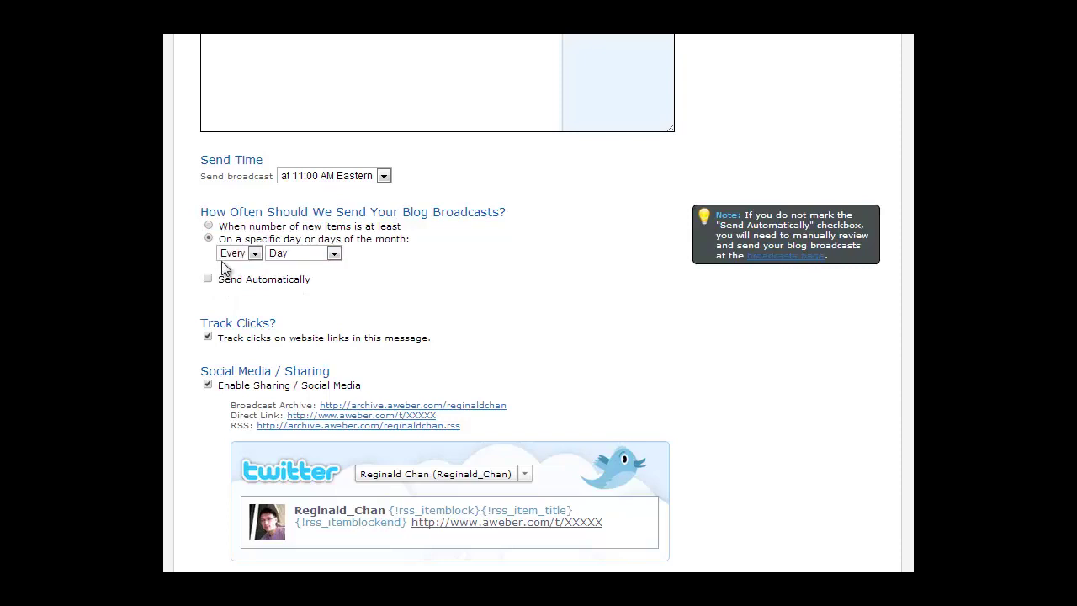
click(245, 253)
click(307, 253)
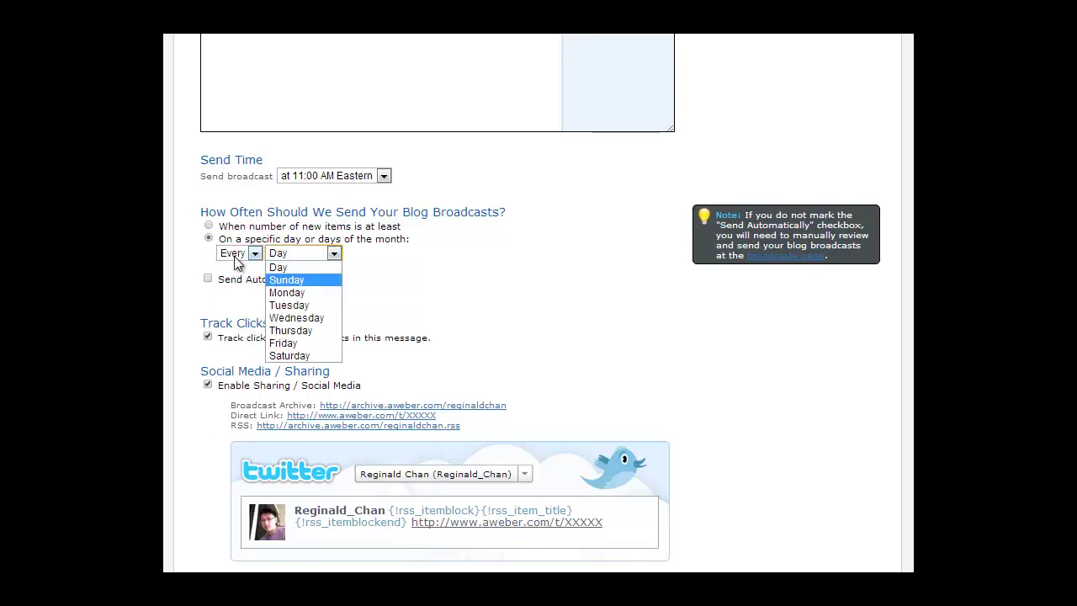
click(240, 253)
click(234, 279)
click(290, 255)
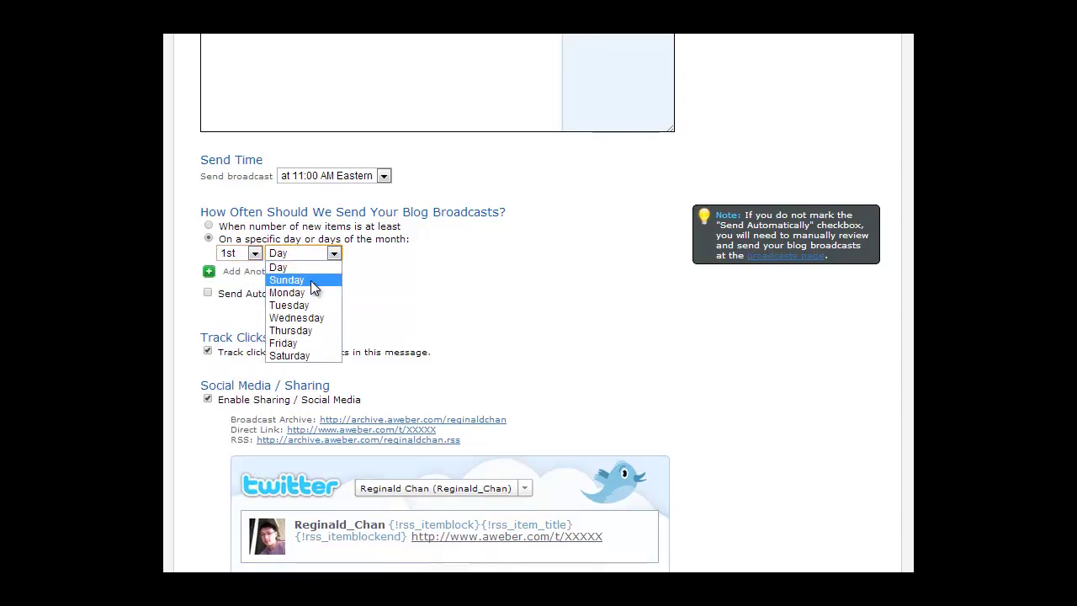
click(310, 280)
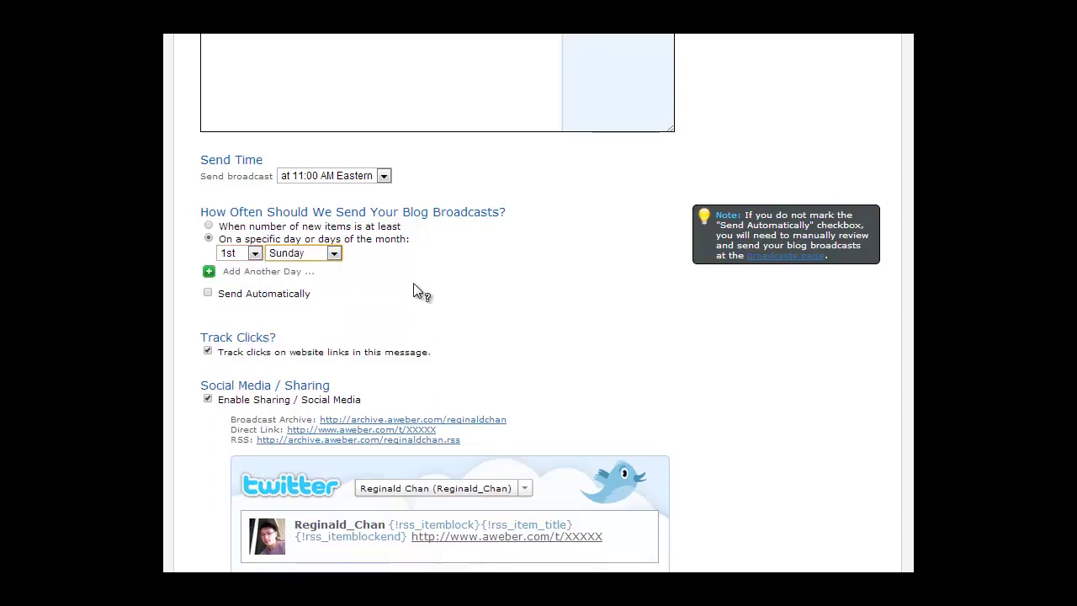
Switch the frequency back to sending when at least 1 new item exists, and re-enable automatic sending
click(209, 226)
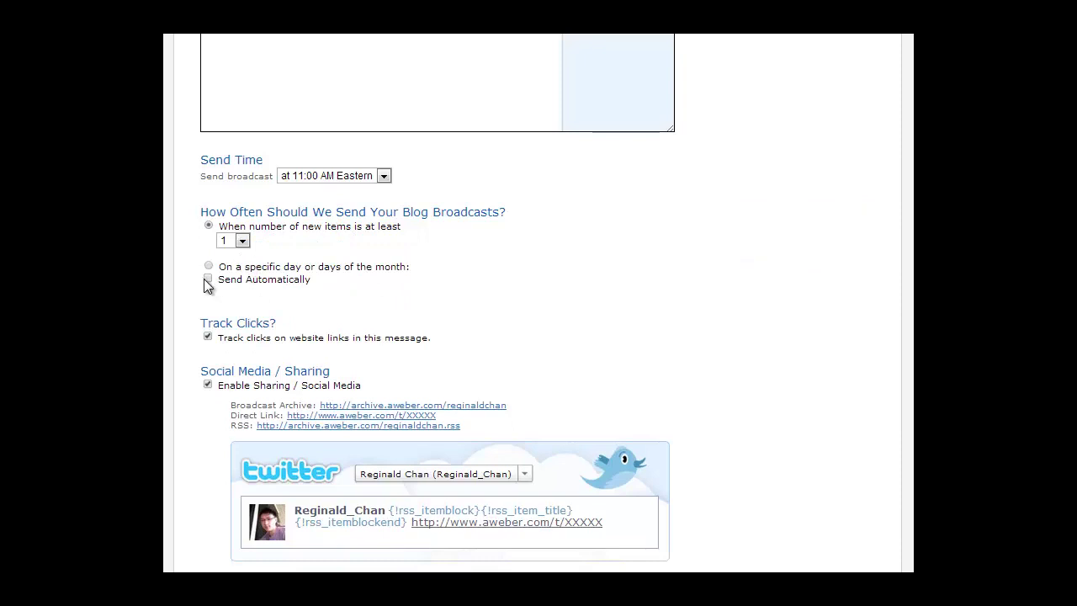
click(208, 278)
Look over the click tracking, social media sharing and QuickStats notification settings, and the table of previously broadcast blog items
scroll(462, 307, down, 2)
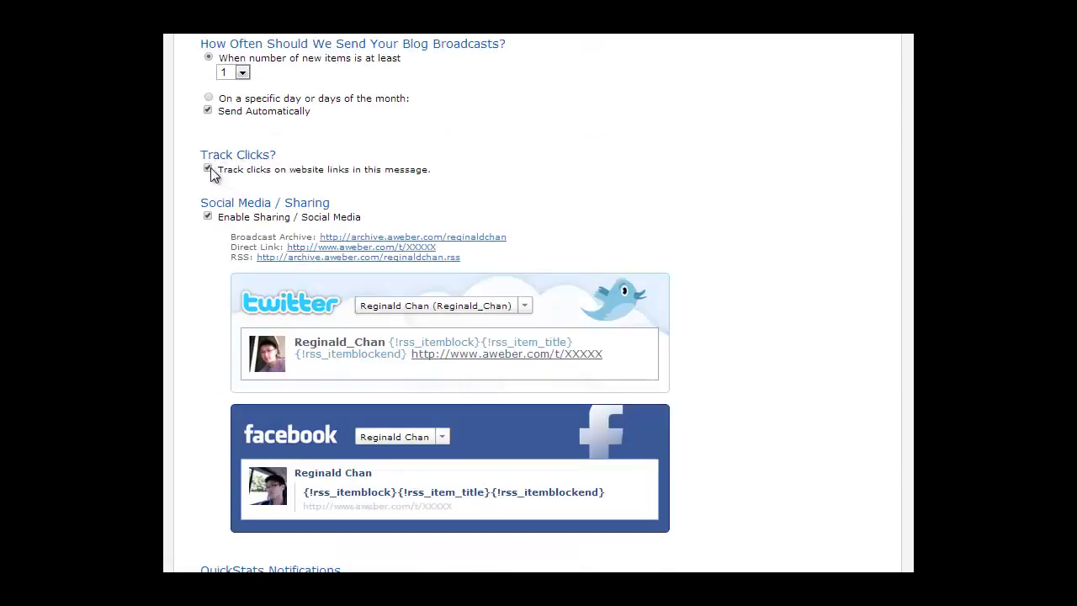
mouse_move(210, 217)
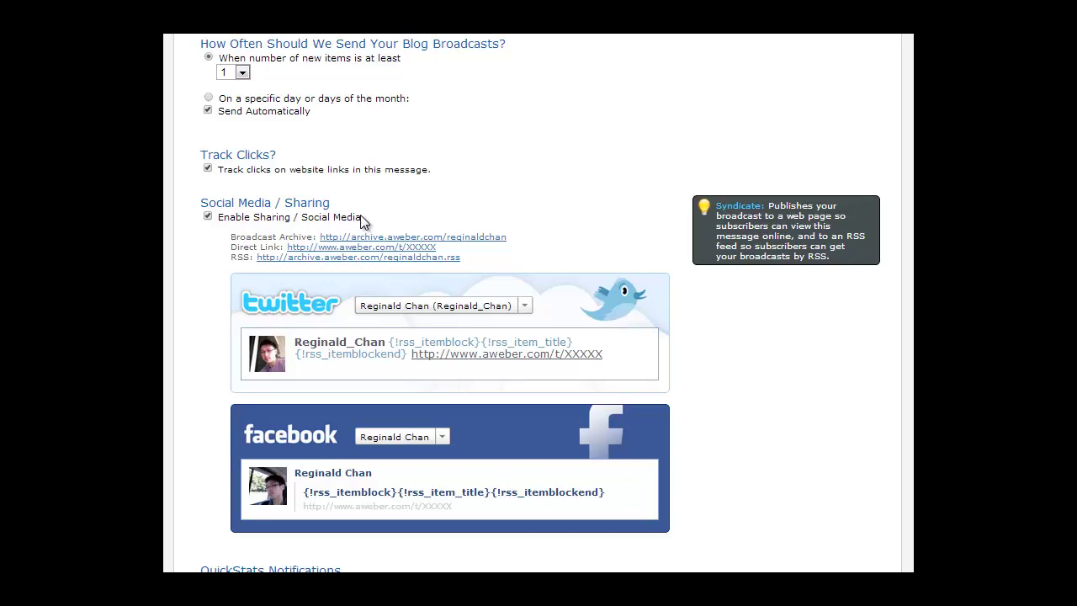
scroll(361, 221, down, 2)
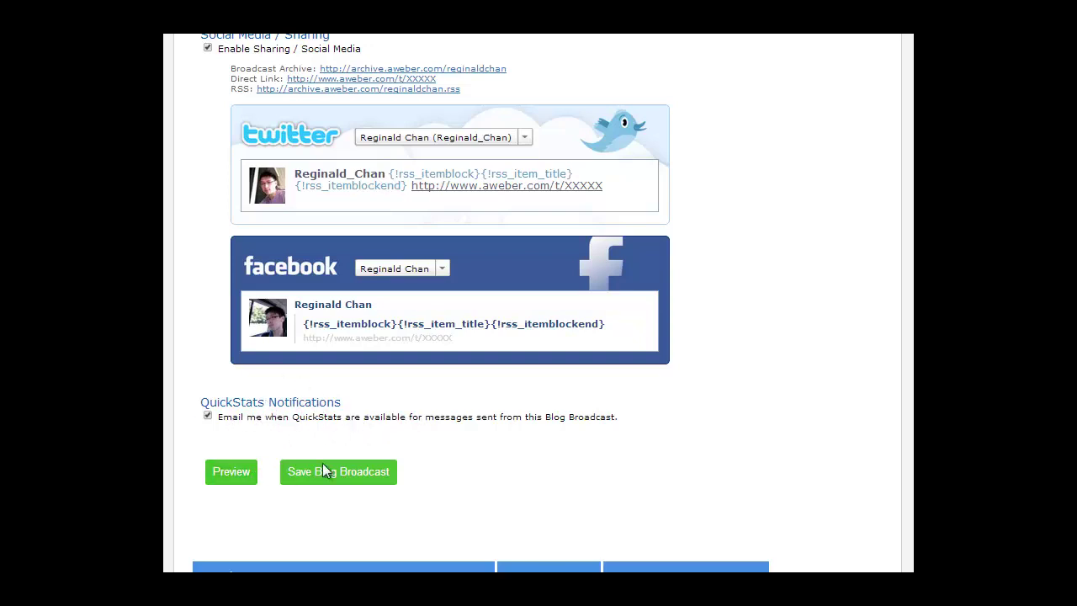
scroll(472, 433, down, 3)
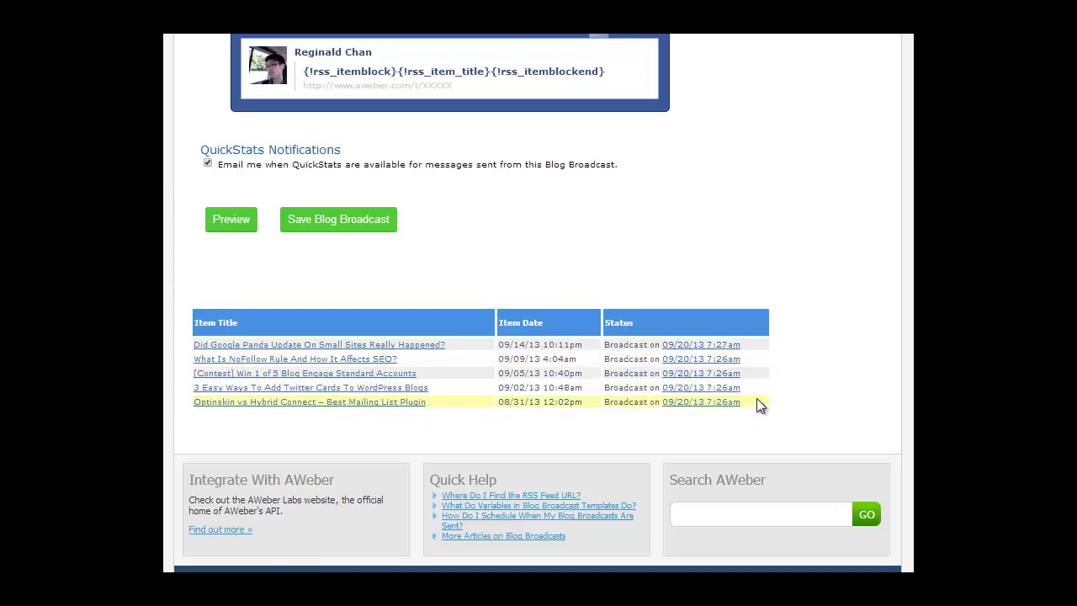
Go to the Manage Subscribers page and look over its search fields and its status and date filters
scroll(756, 399, up, 10)
scroll(757, 396, up, 10)
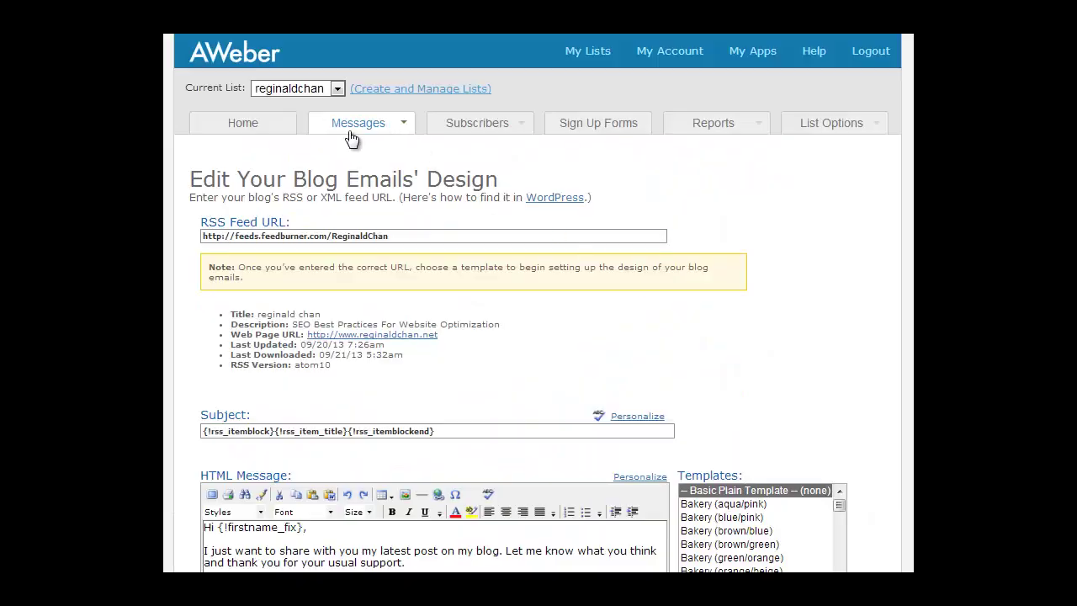
mouse_move(350, 137)
mouse_move(472, 128)
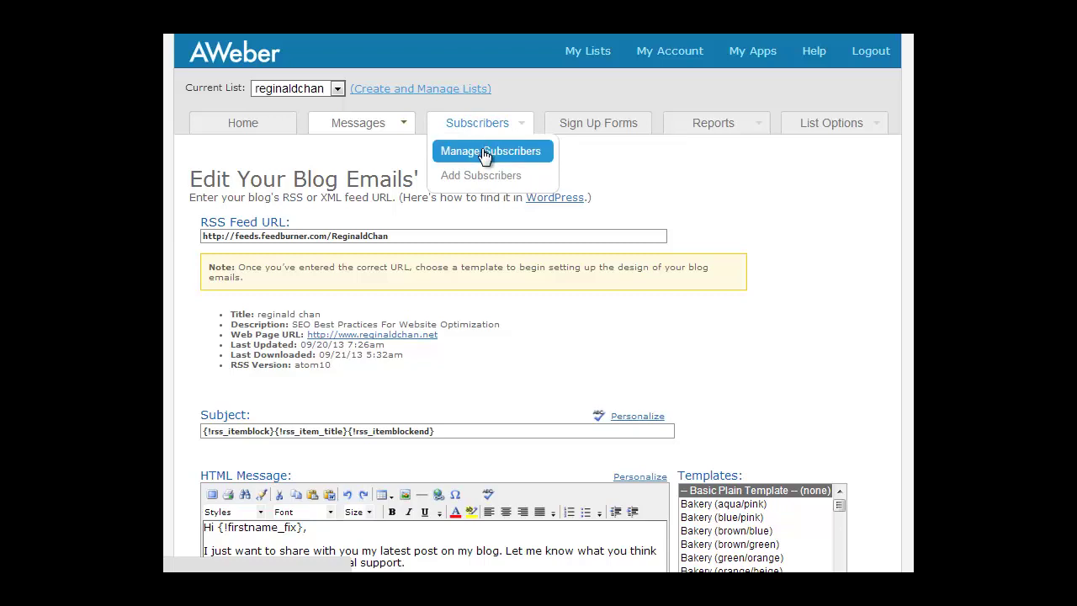
click(485, 155)
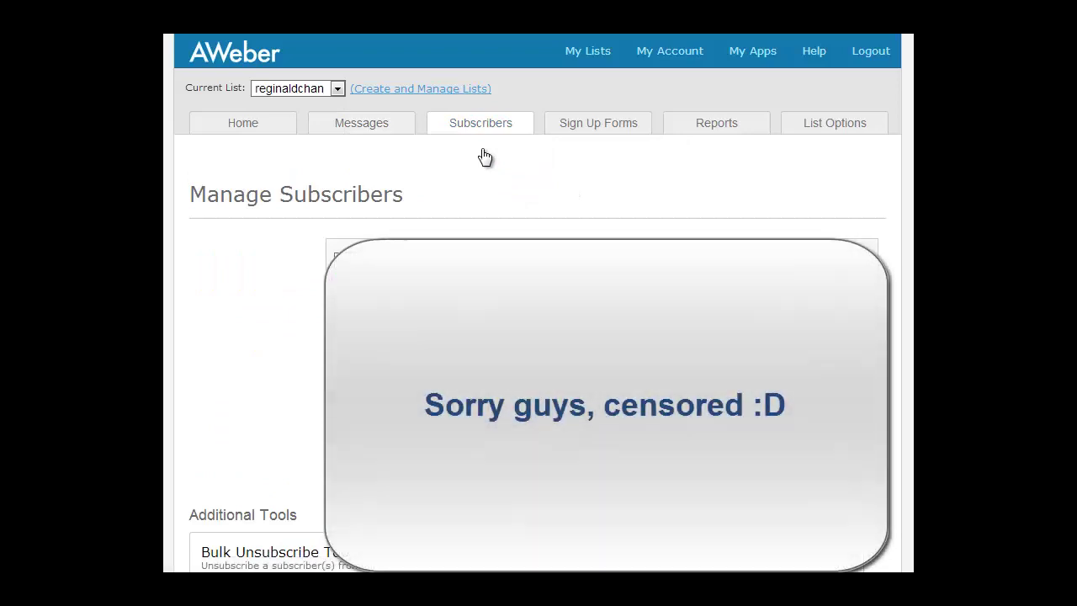
scroll(484, 148, down, 1)
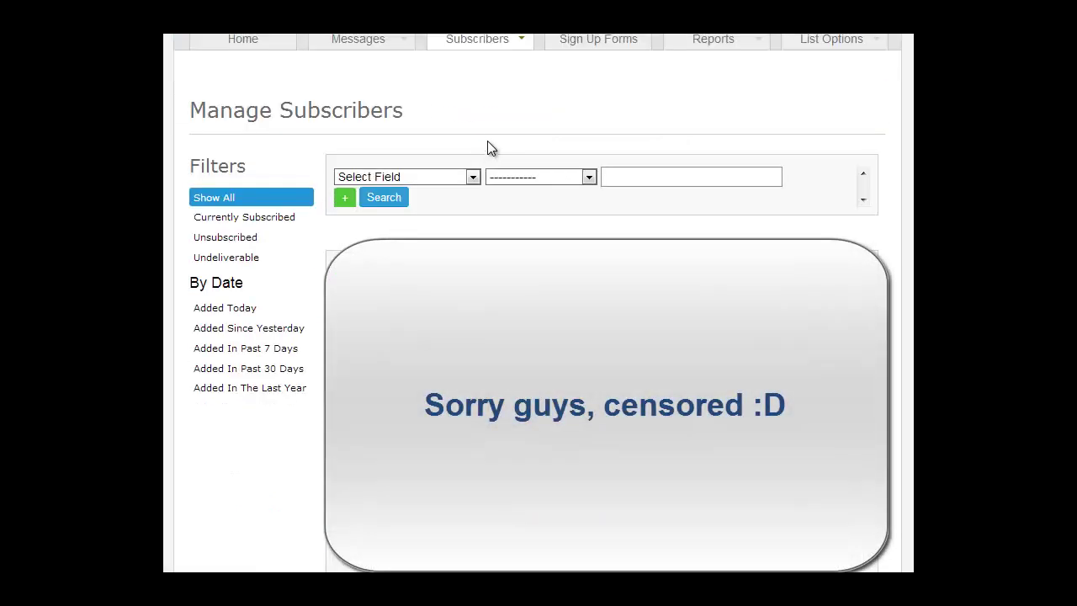
scroll(468, 119, up, 1)
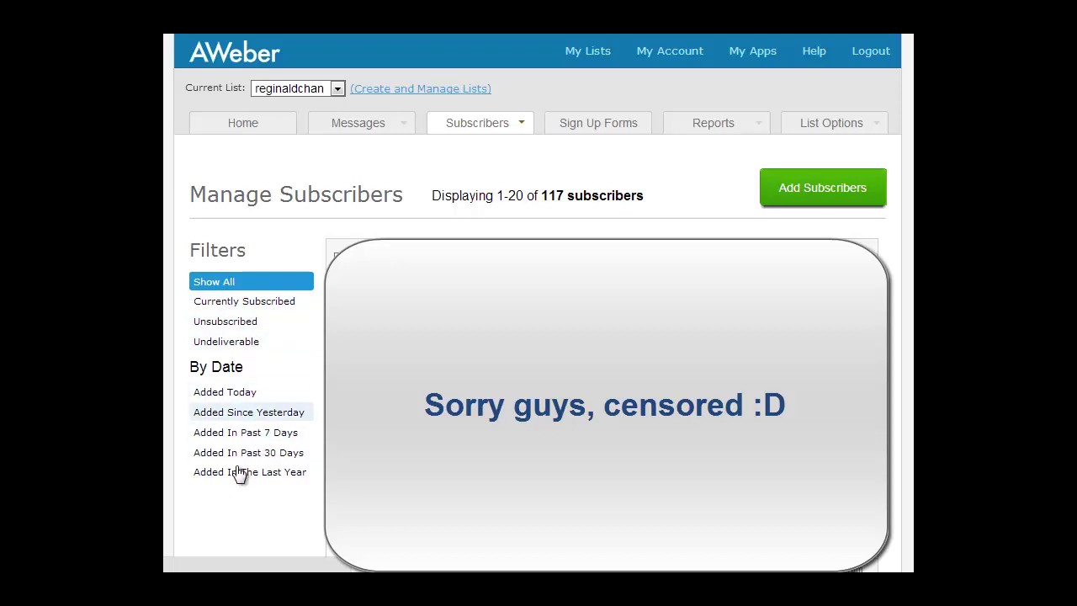
Open the Add Subscribers page and look over the manual add, import and import history options
click(477, 132)
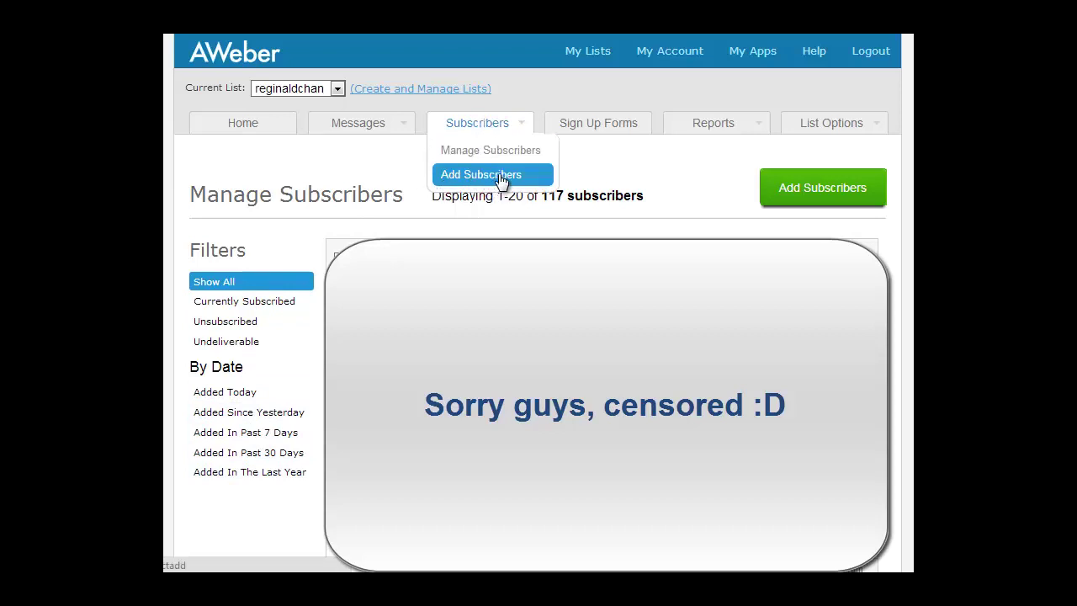
click(822, 187)
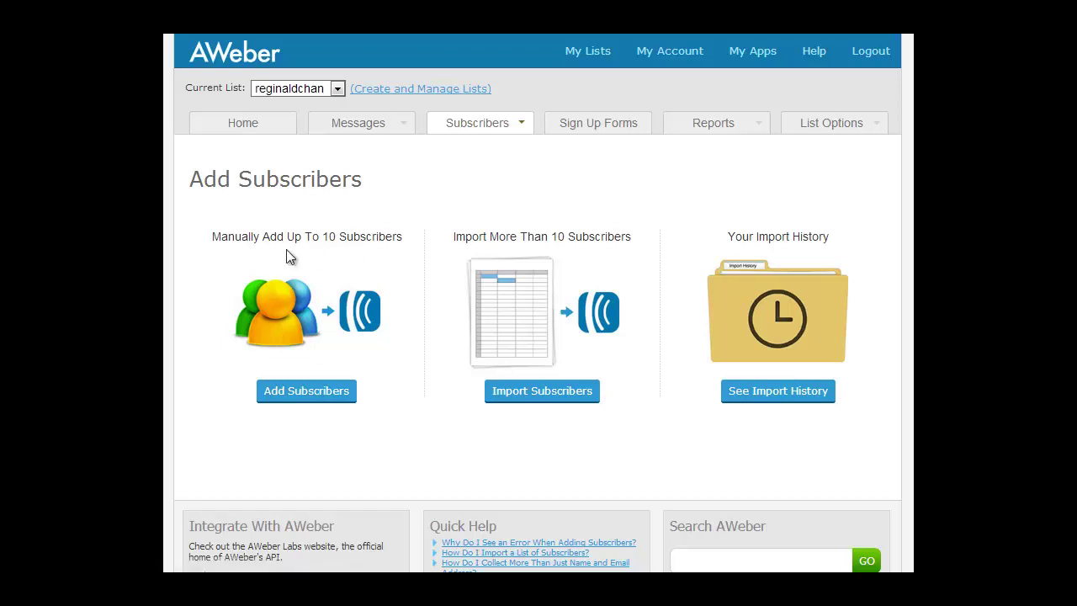
Go to the Sign Up Forms page listing the existing forms
click(593, 125)
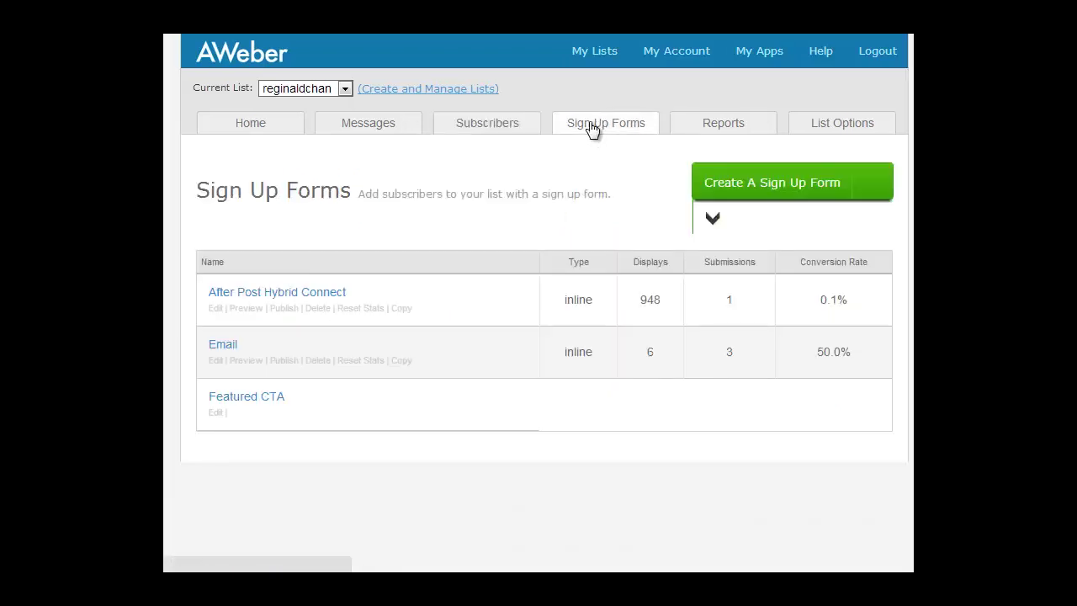
Look over the existing sign up forms with their types, displays, submissions and conversion rates
scroll(593, 128, down, 1)
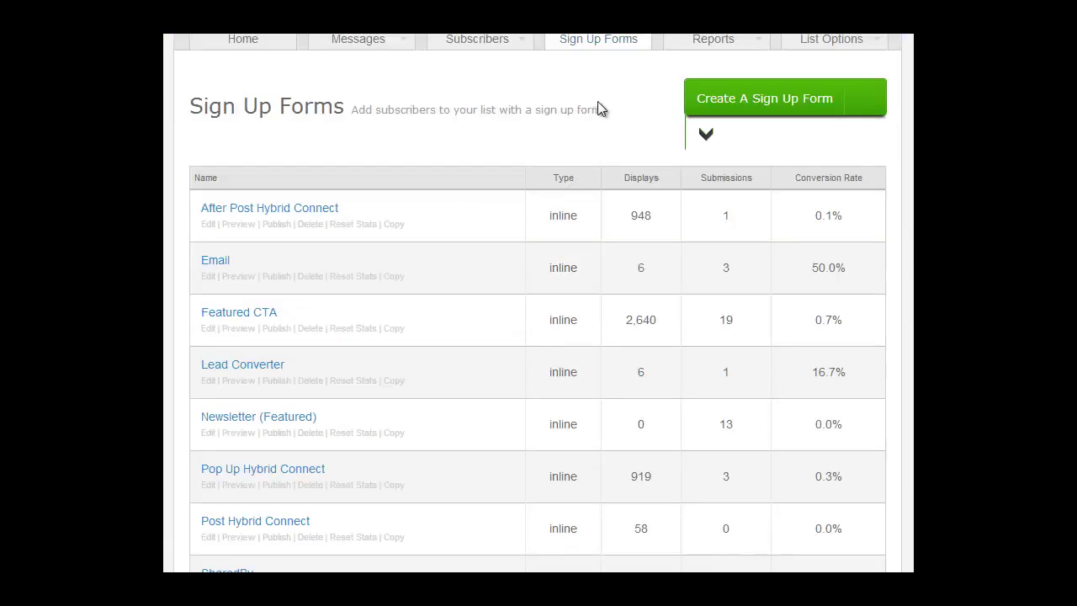
scroll(537, 110, down, 1)
scroll(521, 101, down, 1)
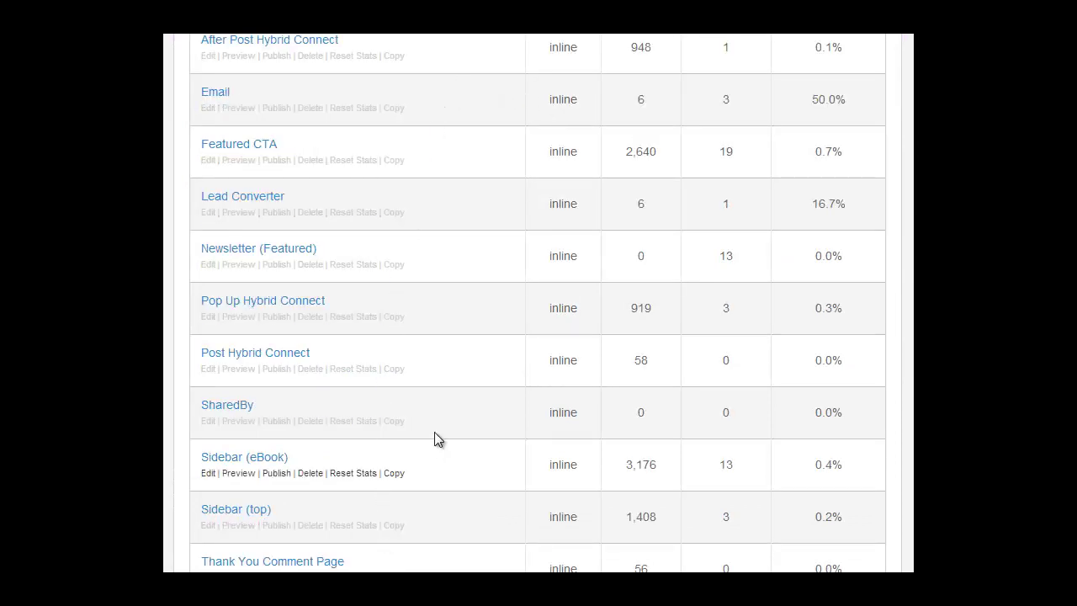
scroll(437, 425, up, 2)
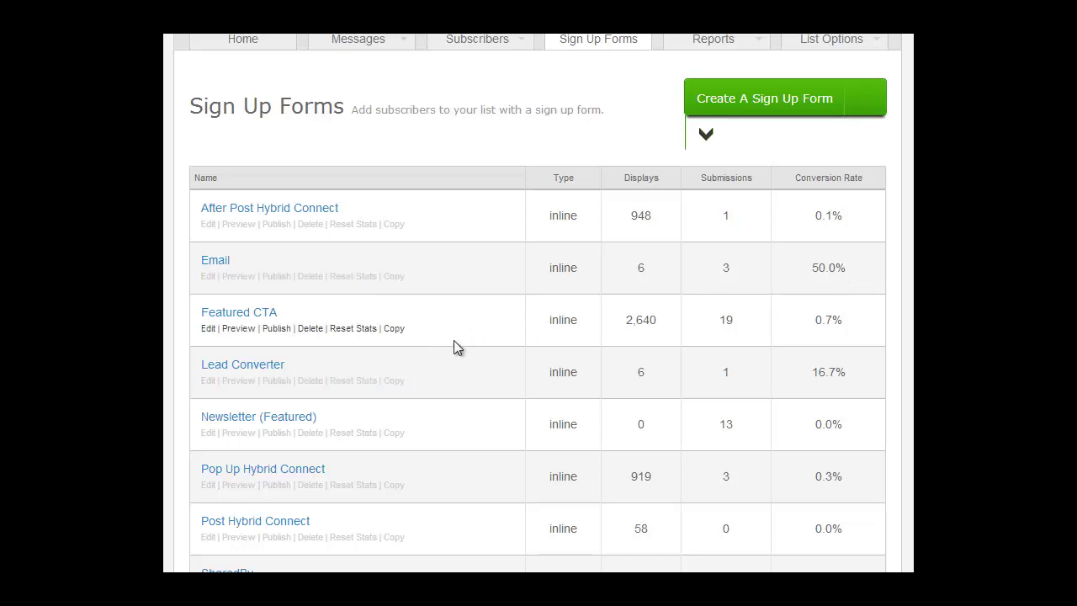
scroll(504, 362, up, 1)
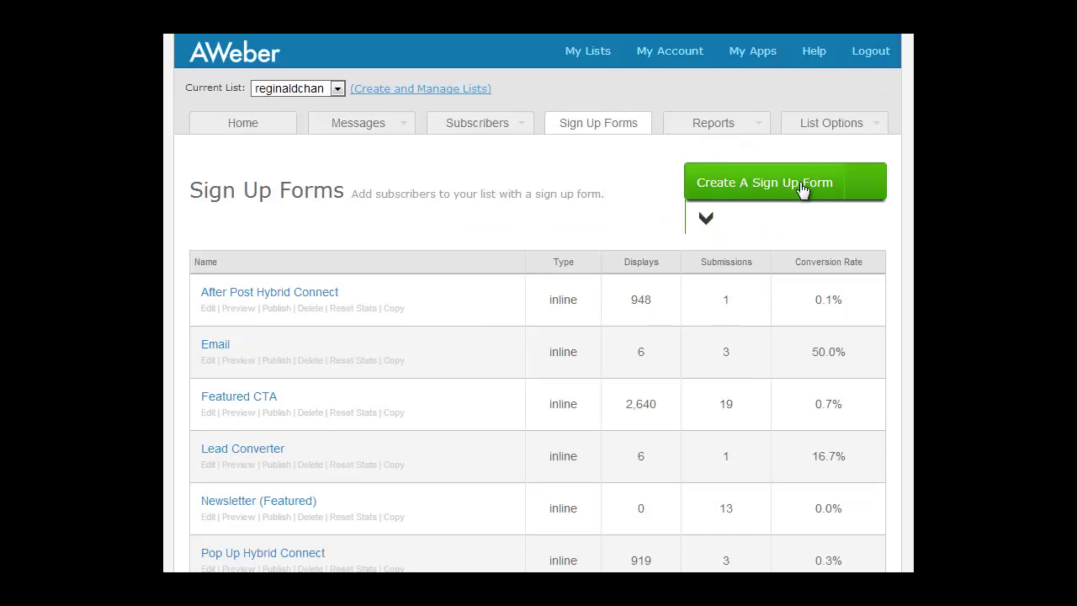
Start creating a new sign up form and bring its design preview into view
click(708, 222)
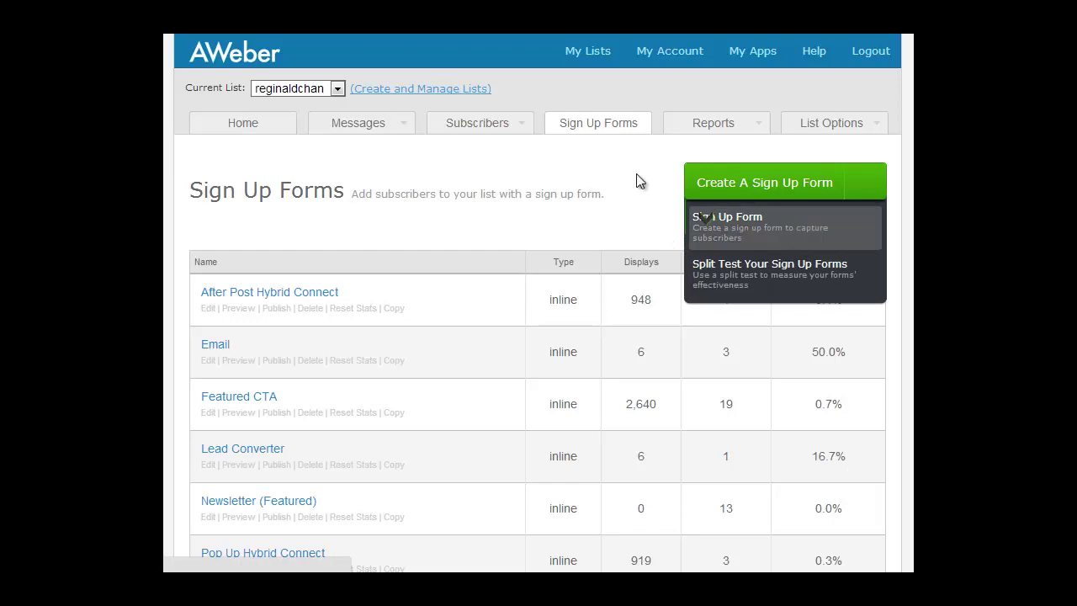
click(756, 191)
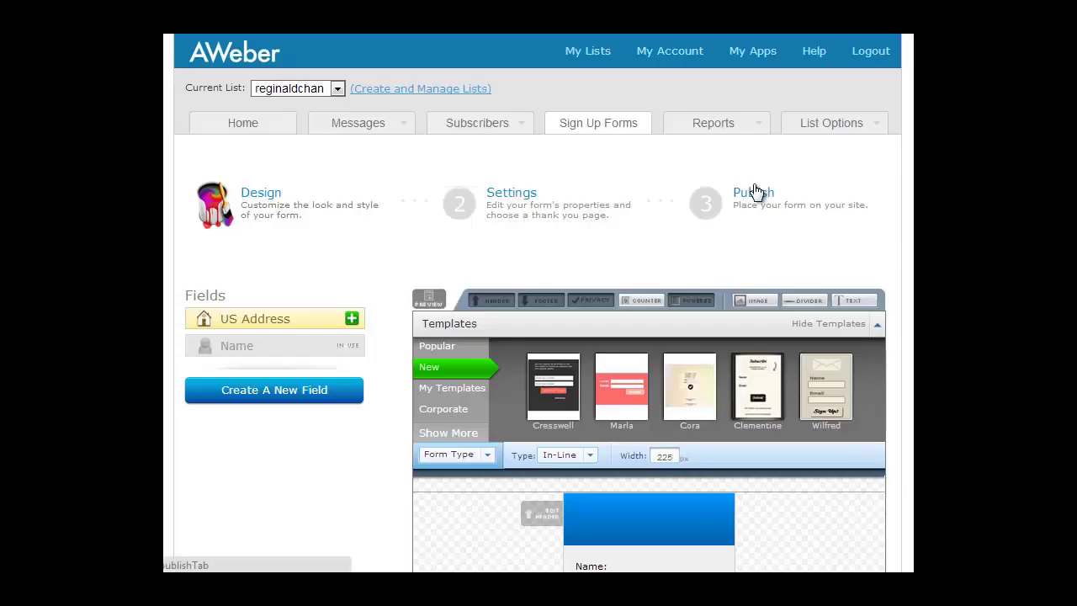
scroll(777, 195, down, 3)
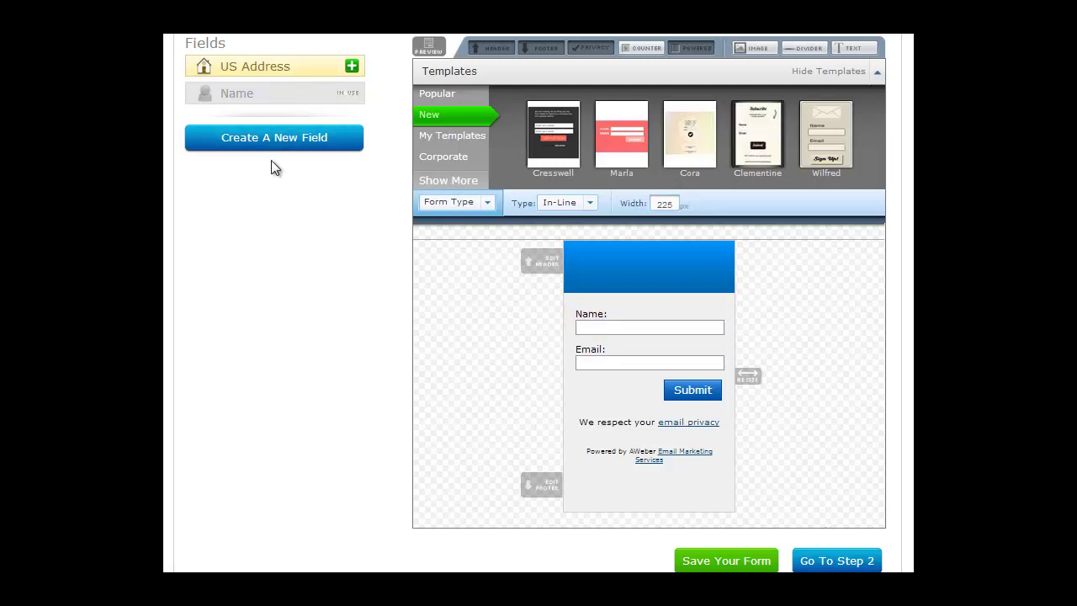
Compare the colour variants of the Cresswell template and load its Coral version into the form
click(558, 137)
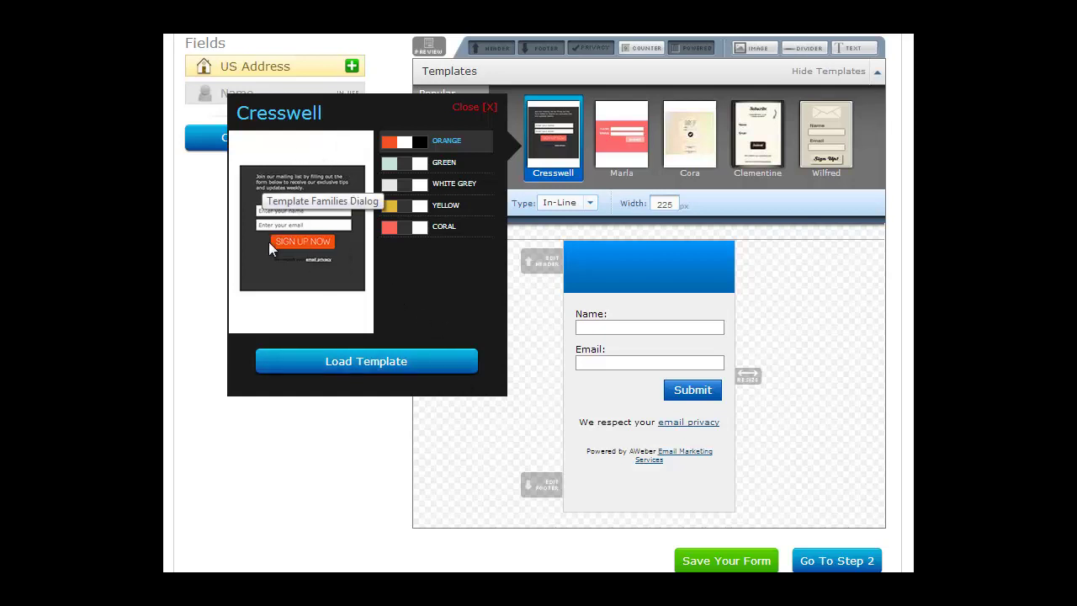
click(460, 169)
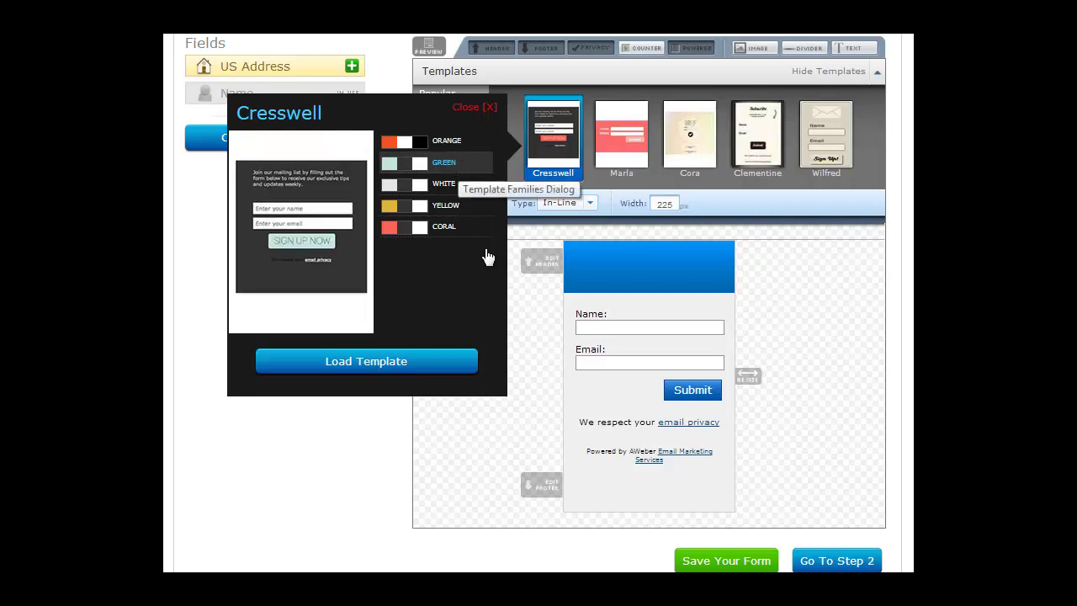
click(462, 207)
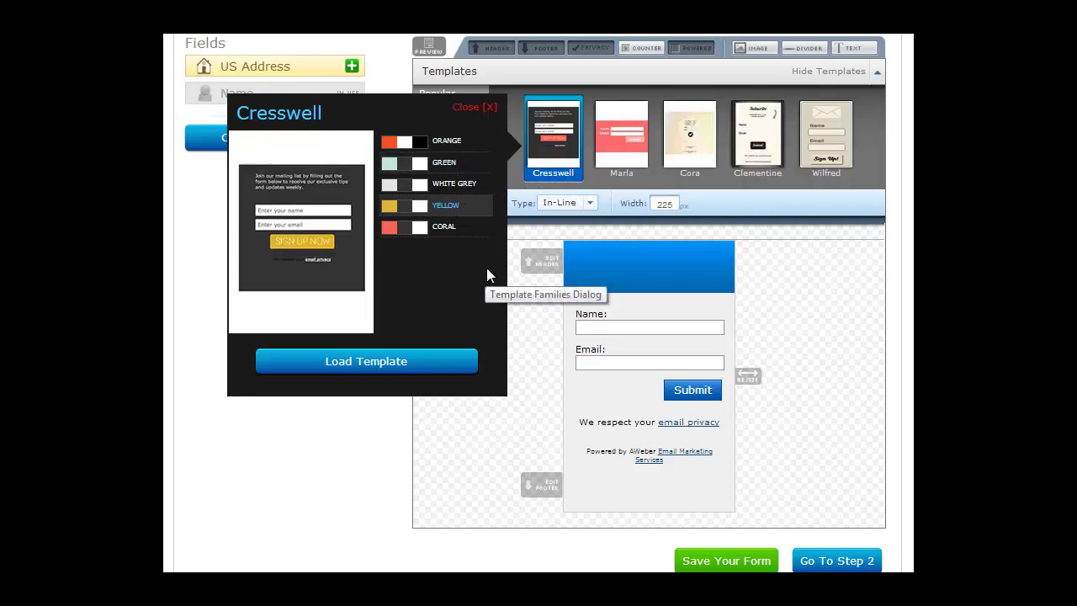
click(479, 185)
click(455, 229)
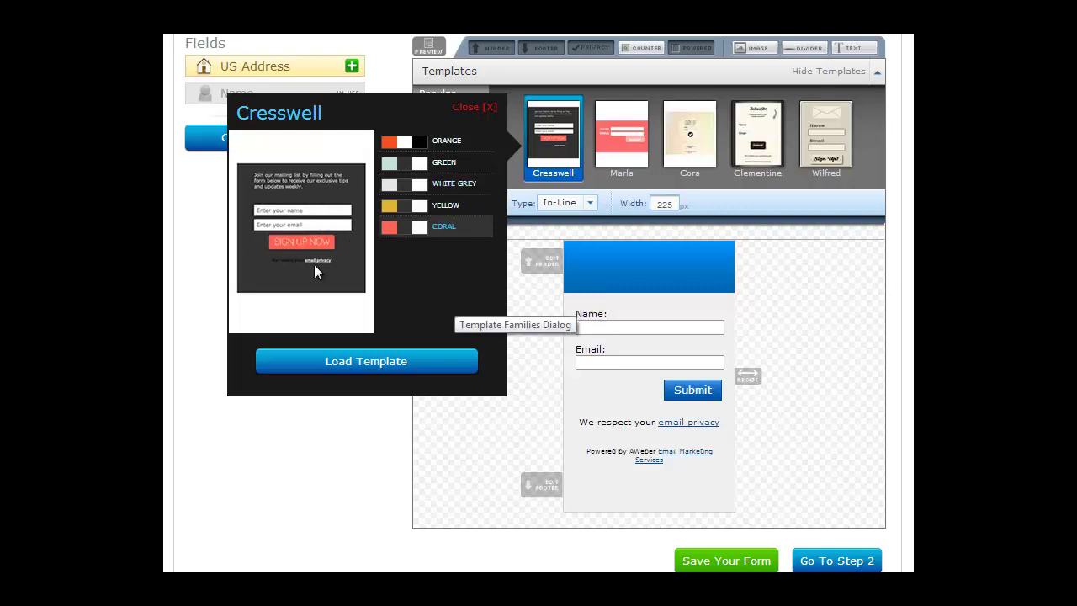
click(372, 361)
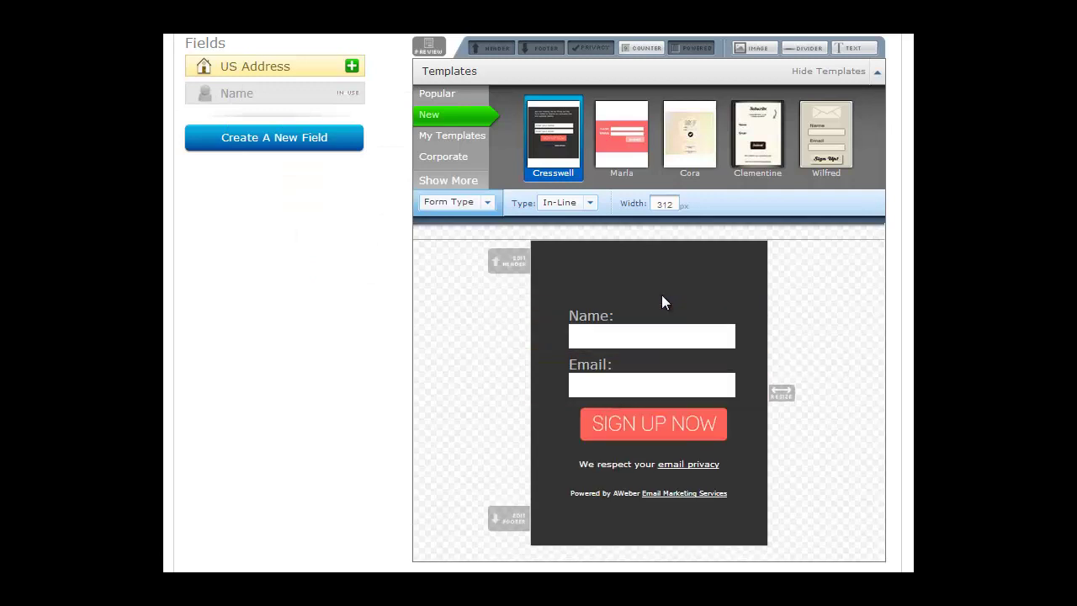
Add the header text "GET FREE NEWSLETTER" to the form, centre it and save the header
click(504, 260)
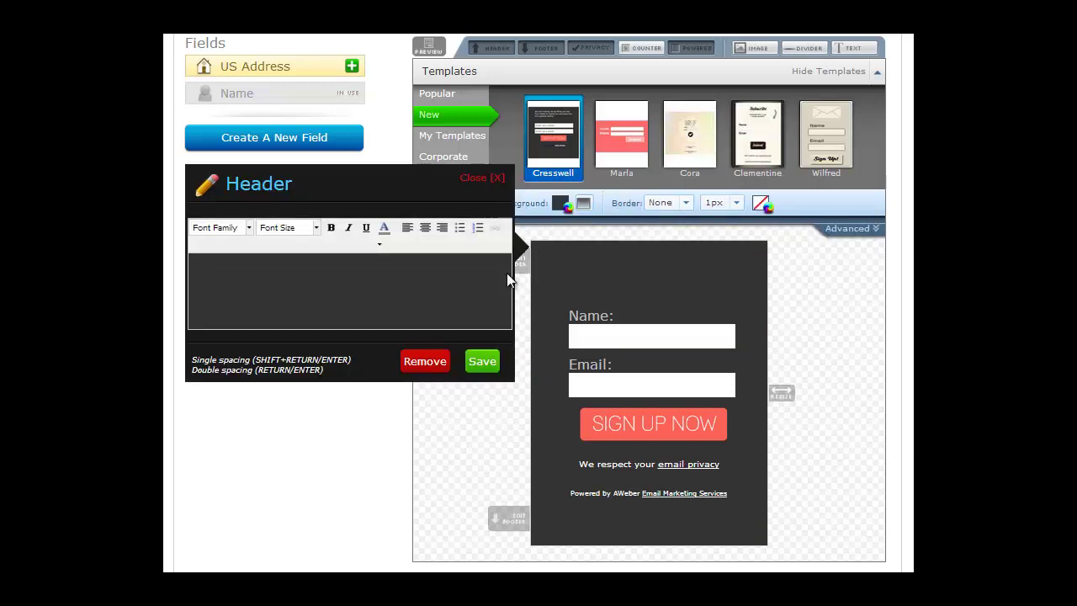
text(GET FREE NEWSLETT)
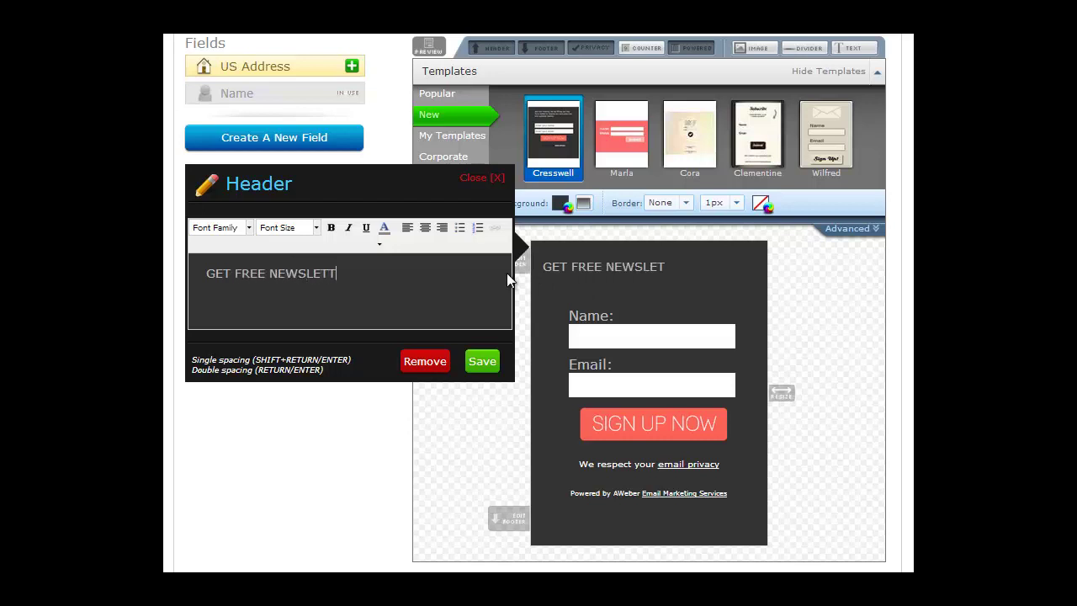
text(ER)
click(477, 364)
key(ctrl+a)
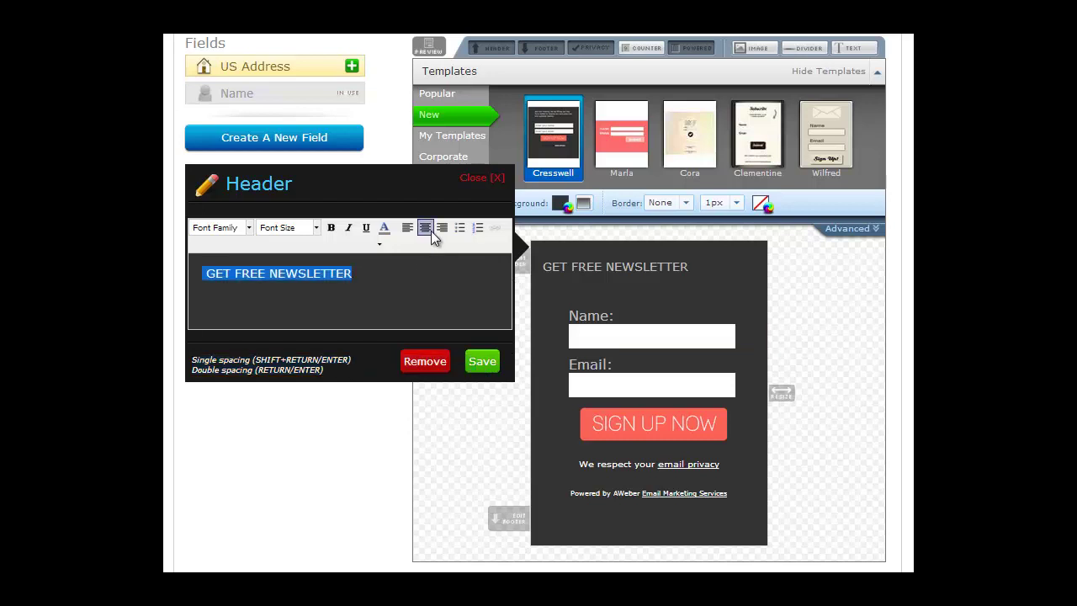
click(426, 228)
click(479, 362)
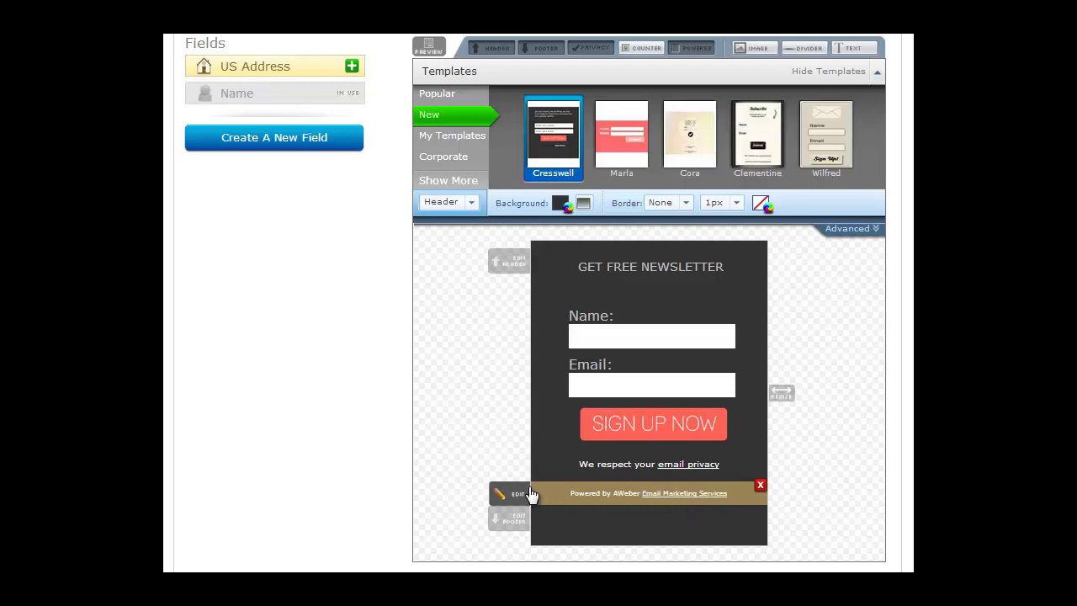
Remove the Powered By AWeber line from the form and make the form slightly narrower
click(669, 494)
click(365, 465)
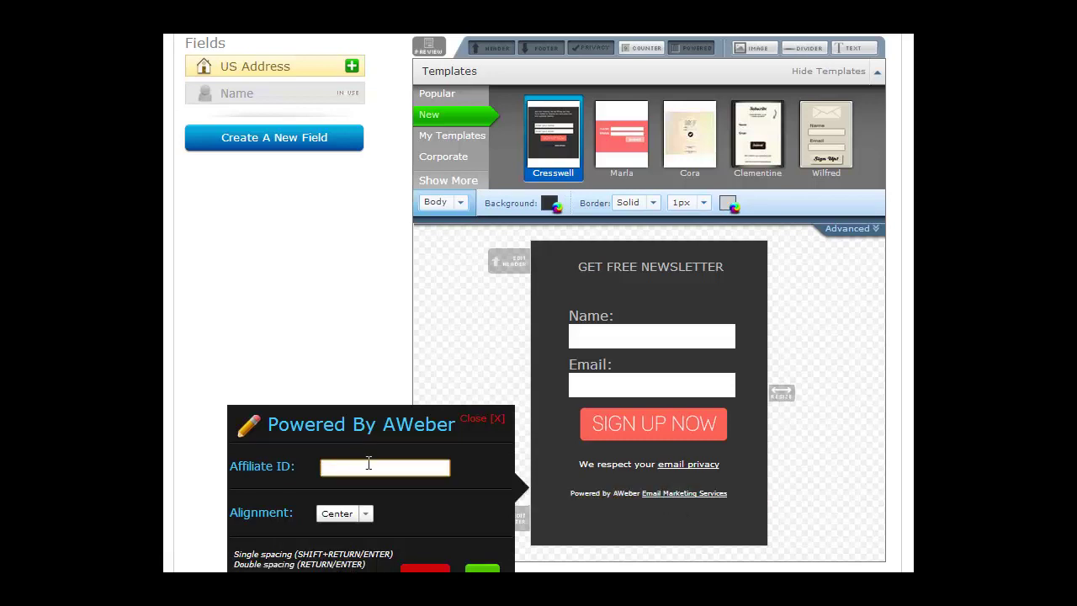
click(484, 425)
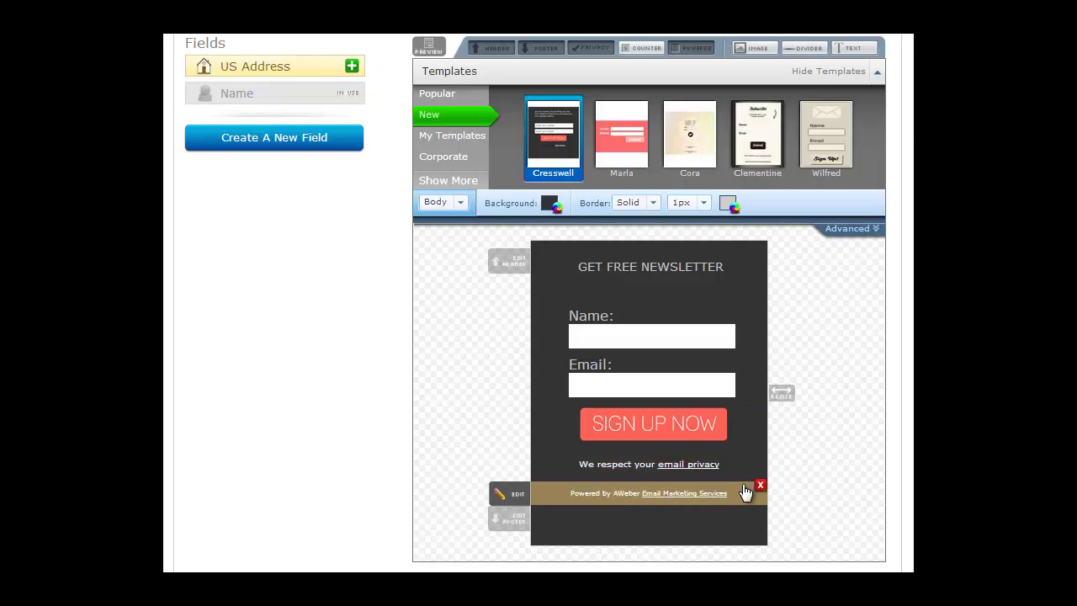
click(759, 484)
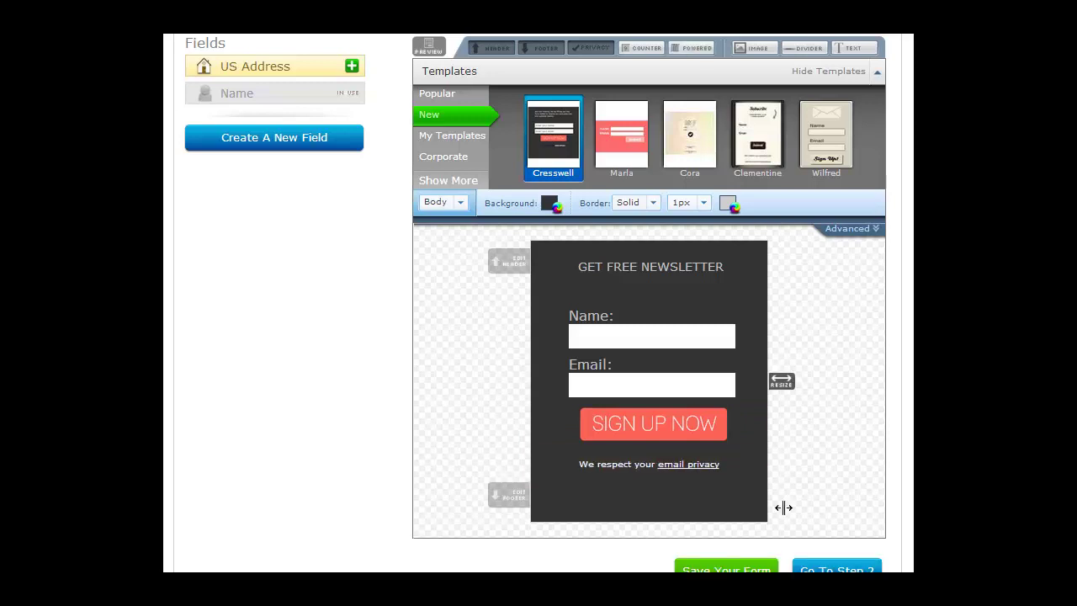
mouse_move(673, 468)
mouse_move(780, 381)
mouse_down()
mouse_move(841, 378)
mouse_move(774, 375)
mouse_up()
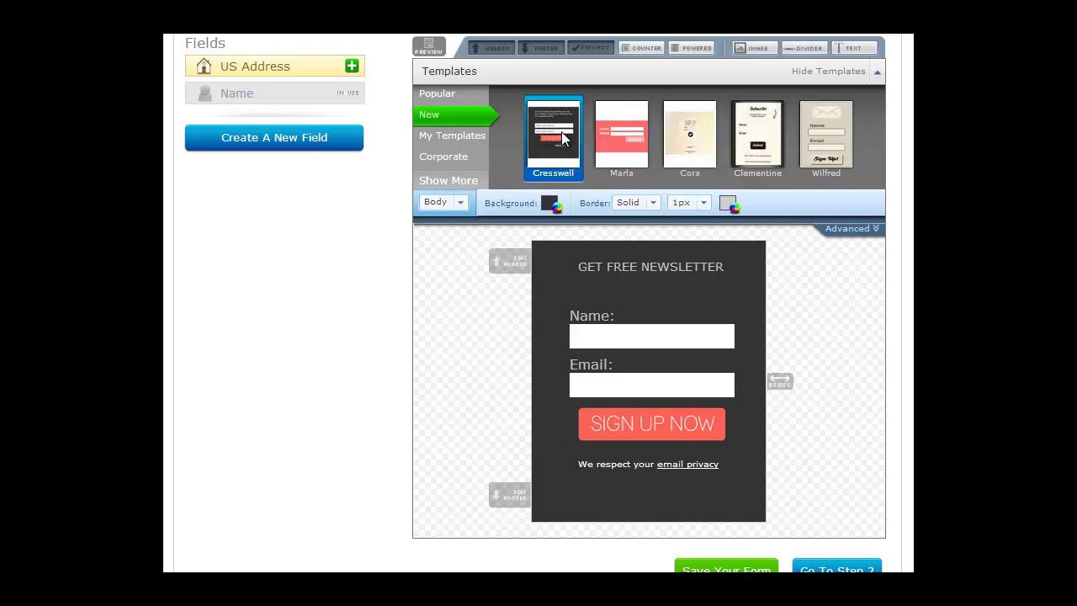
Look over the expanded list of template categories and collapse it again
click(469, 187)
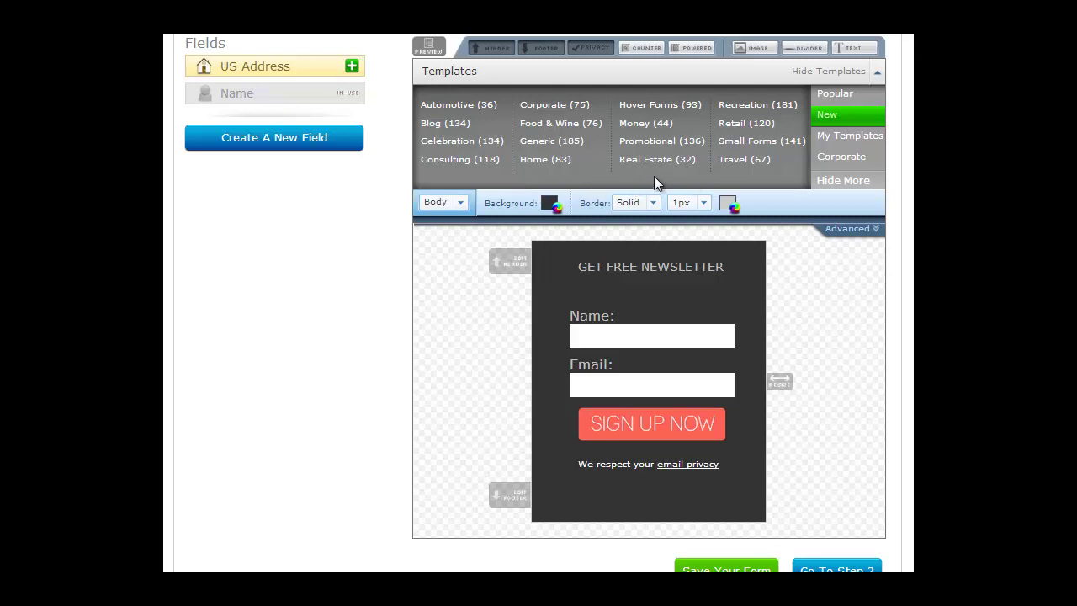
click(826, 184)
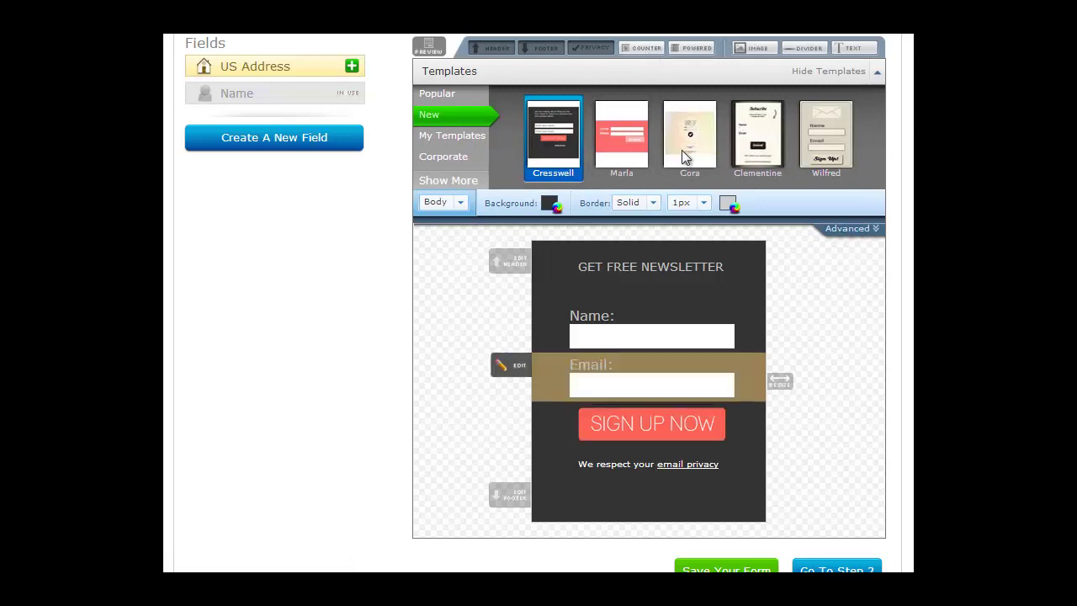
Try switching the form's subscriber counter, Powered By AWeber line and privacy policy on and off
click(640, 51)
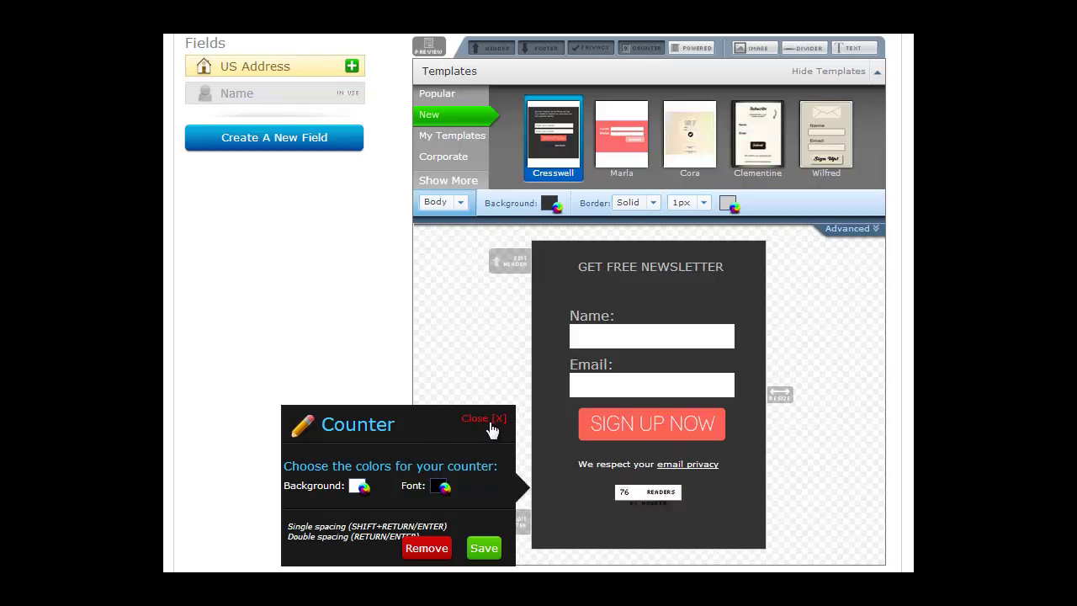
click(658, 54)
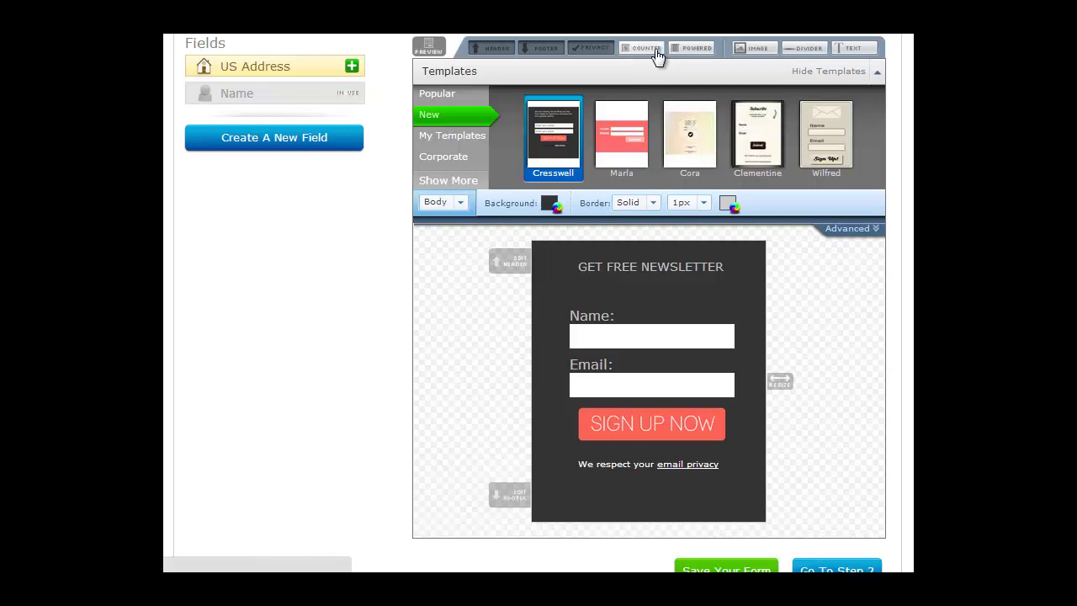
click(681, 52)
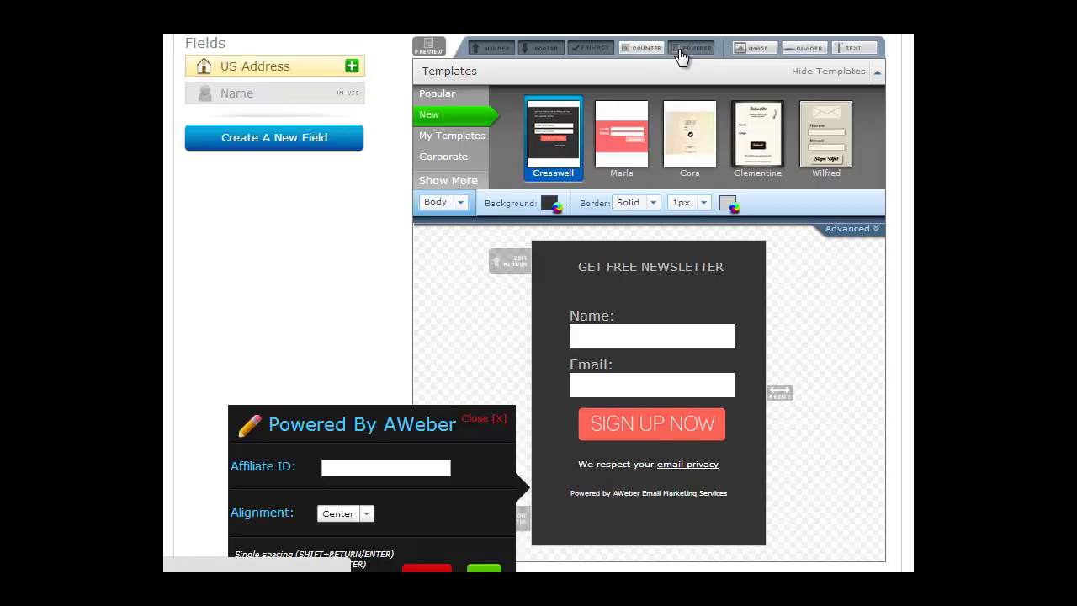
click(681, 52)
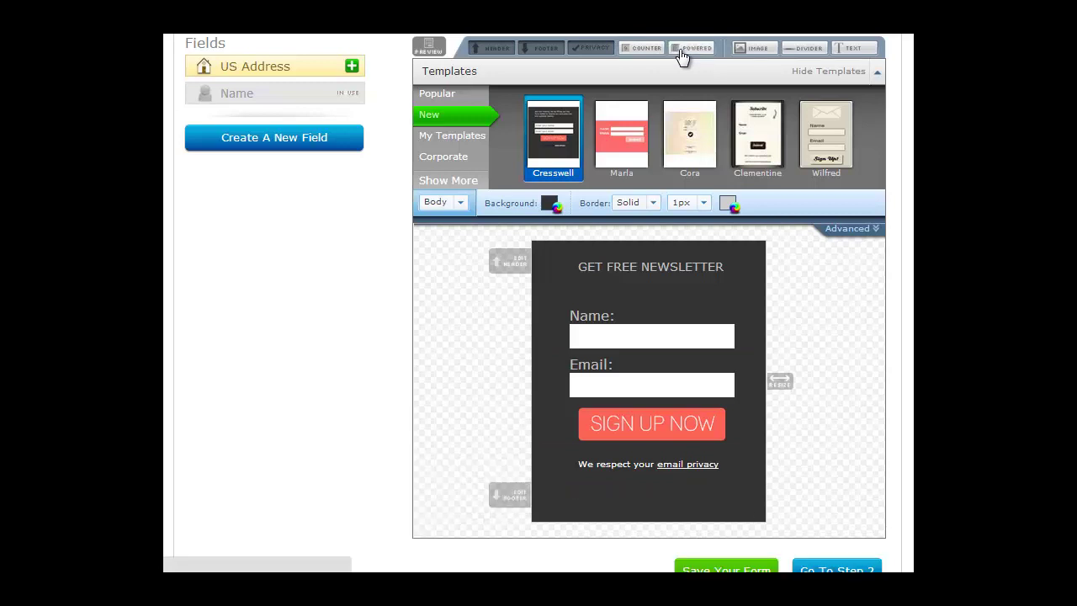
click(591, 49)
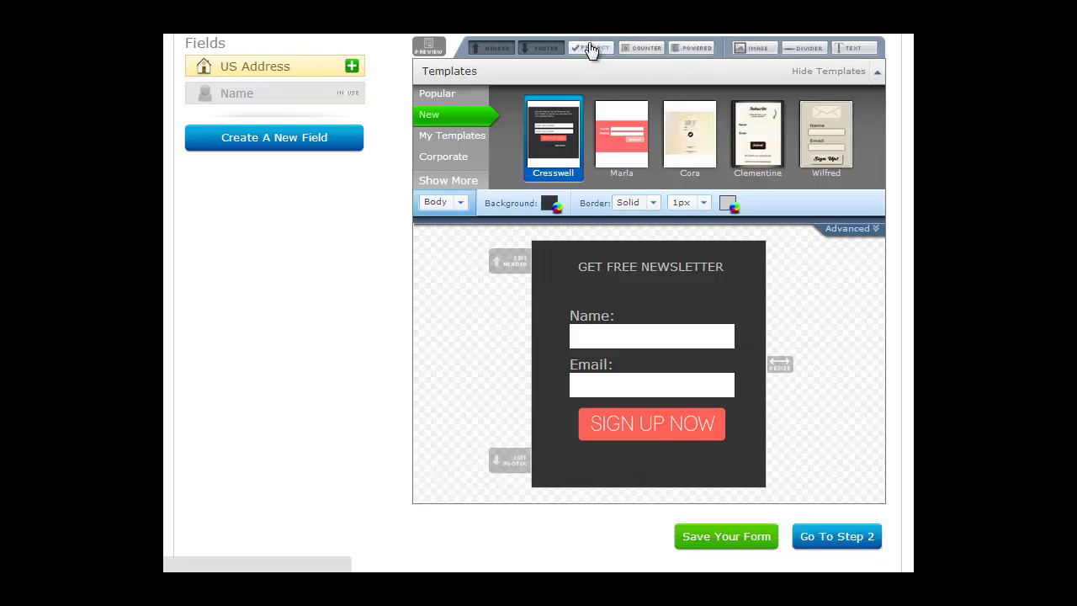
click(592, 49)
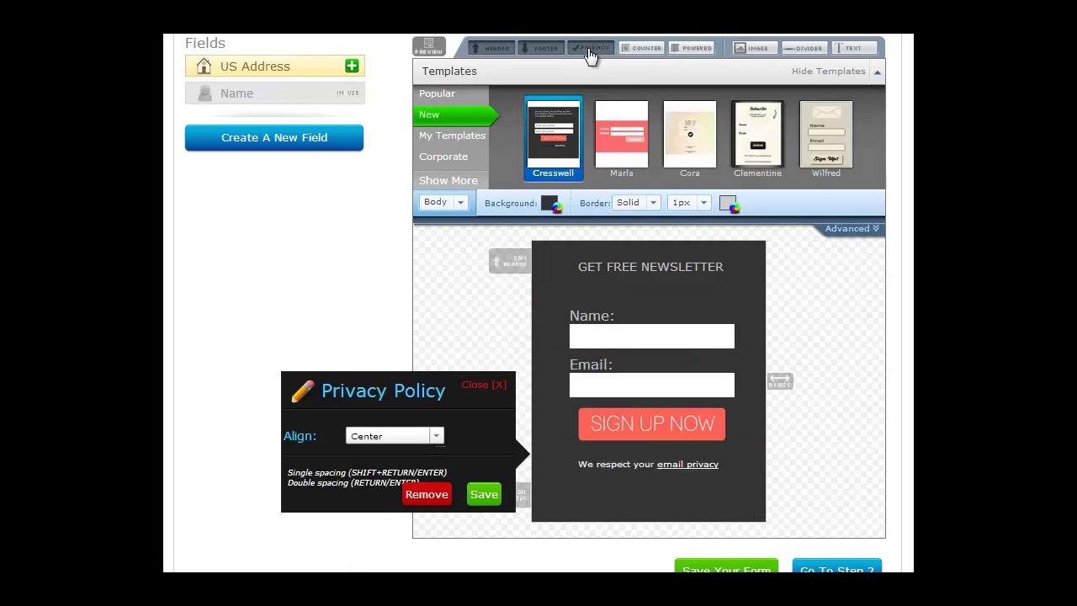
click(484, 386)
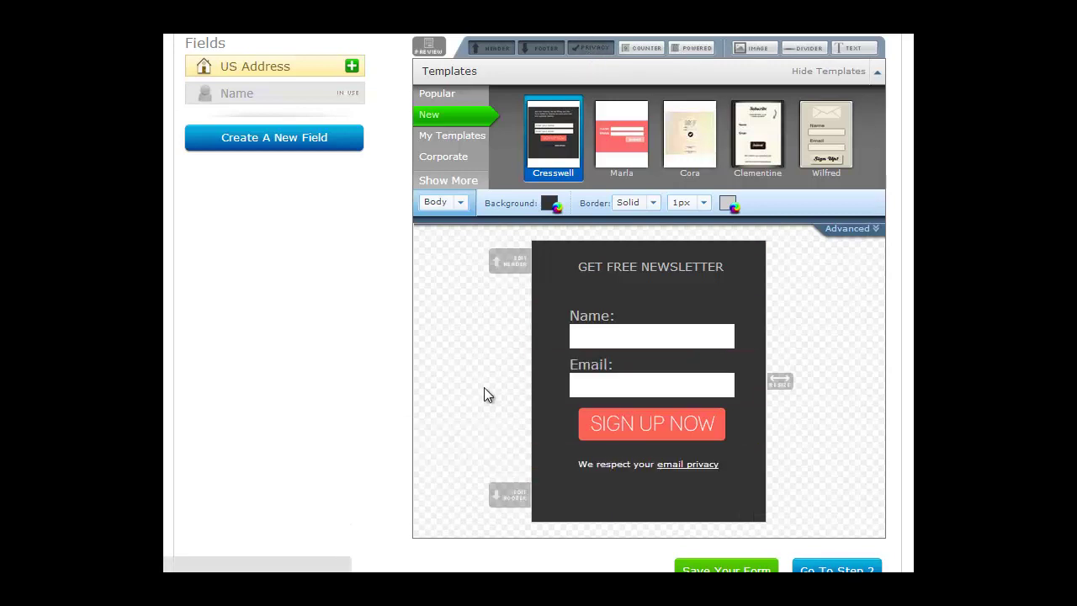
Proceed to the form's Settings step and name the form "My Test Form 1"
scroll(862, 326, down, 1)
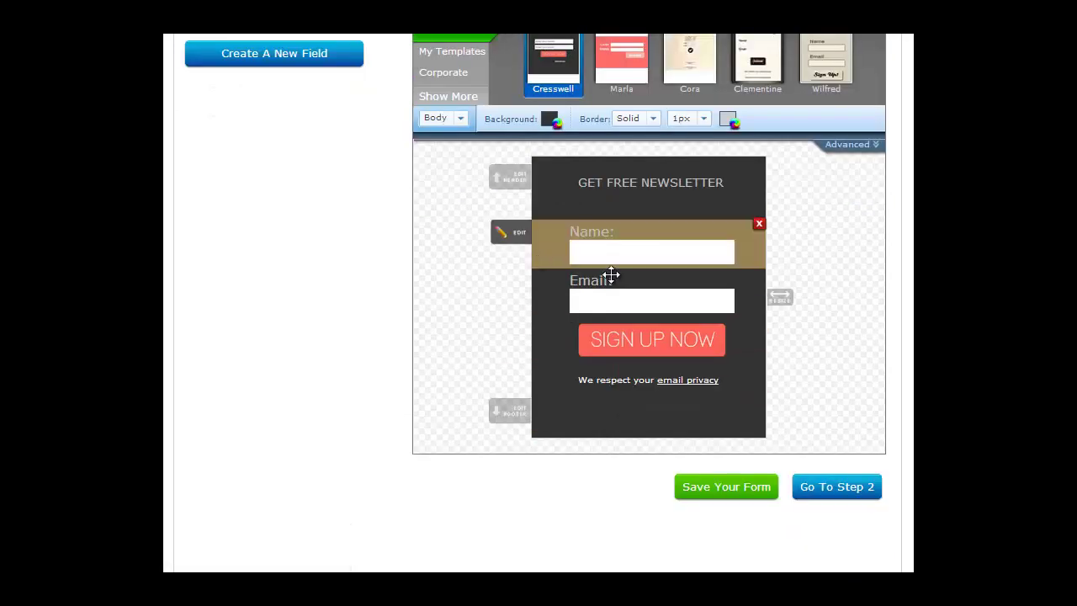
click(829, 497)
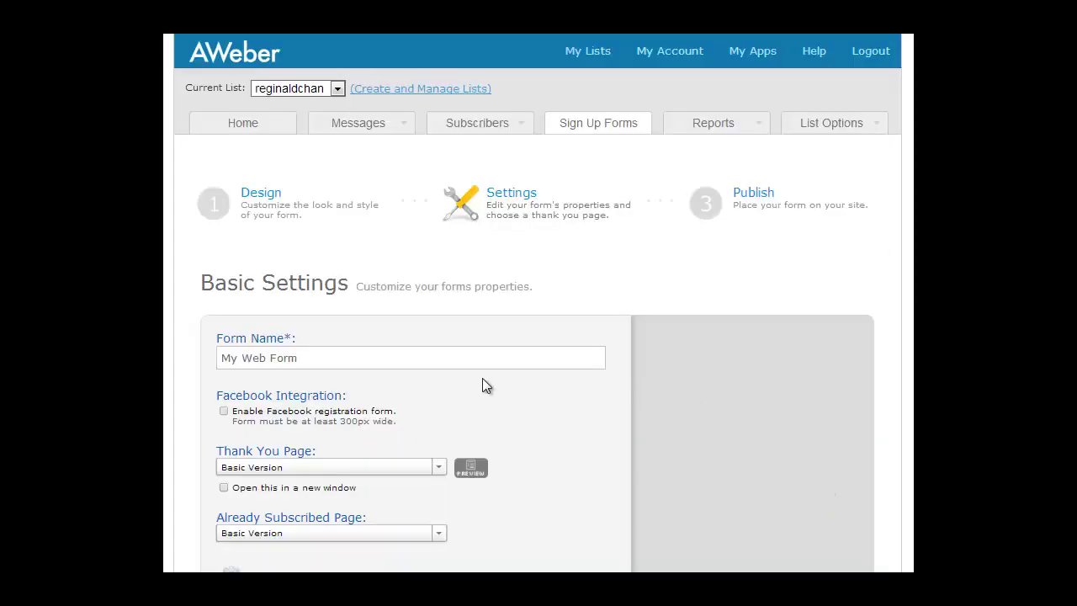
scroll(482, 386, down, 1)
triple_click(317, 271)
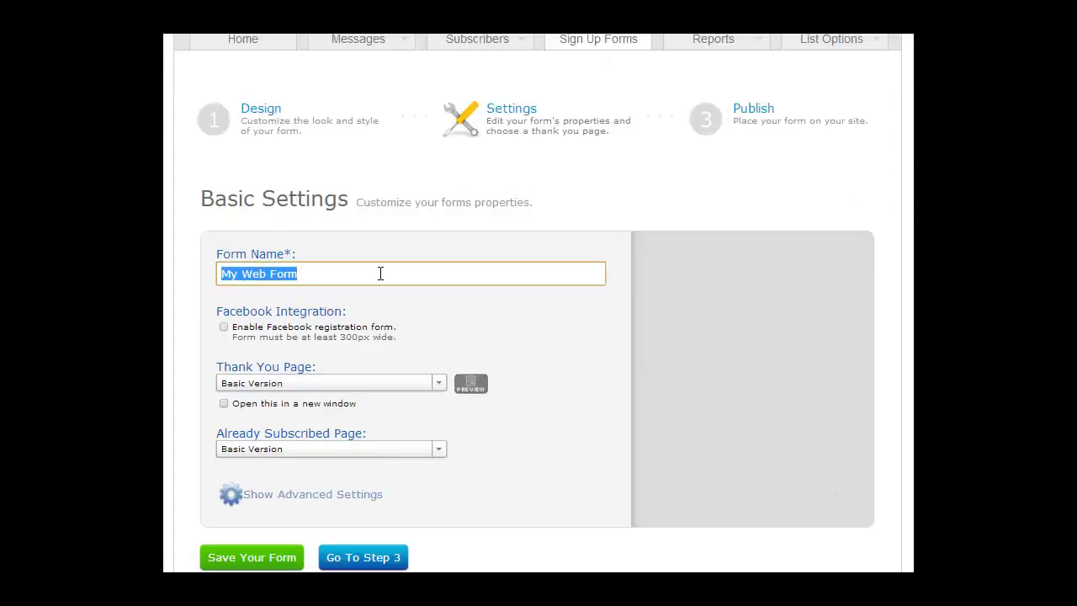
text(My )
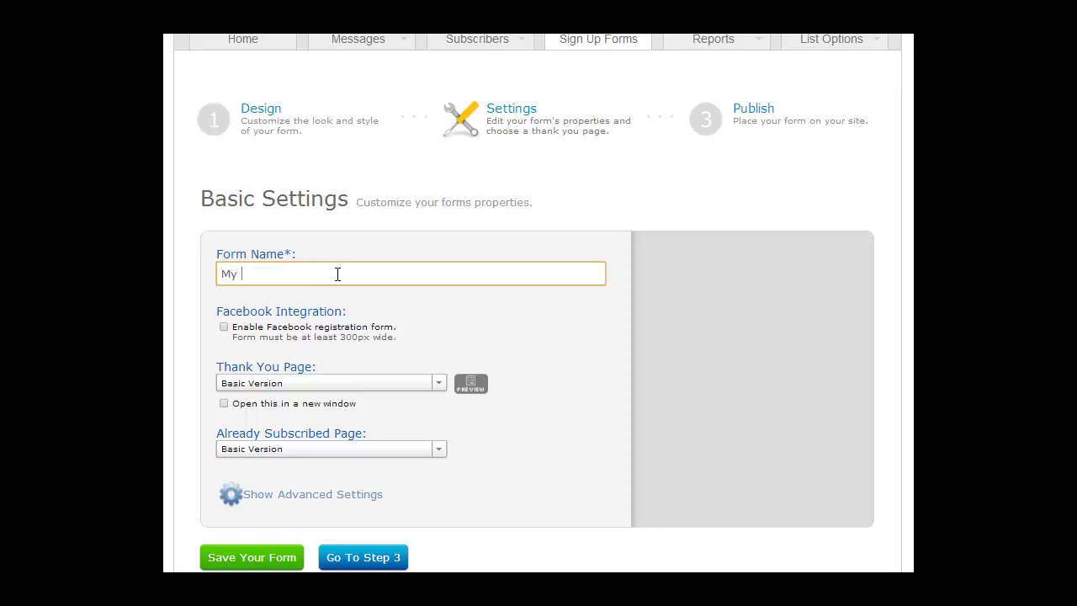
text(Test Form 1)
Enable the Facebook registration form and review the Thank You Page and Already Subscribed Page choices, leaving both on Basic Version
click(222, 328)
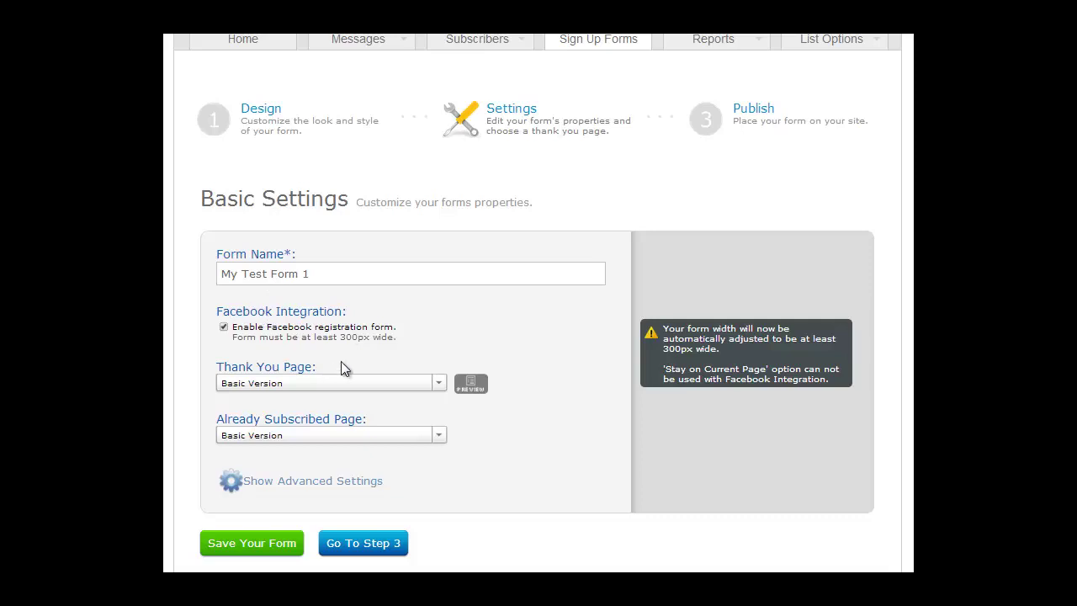
click(439, 382)
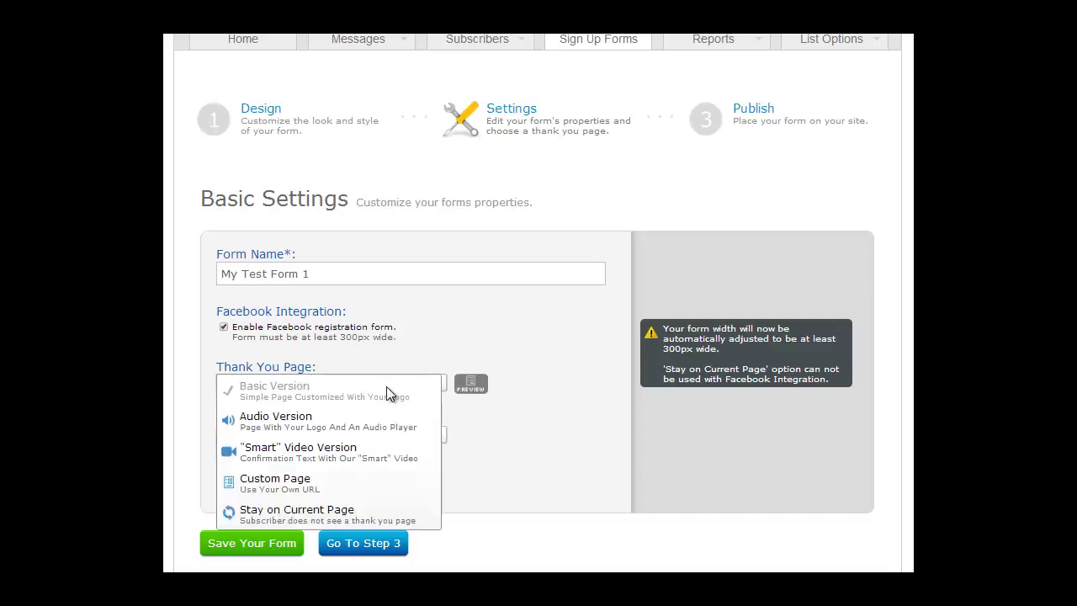
click(356, 322)
click(439, 385)
click(479, 429)
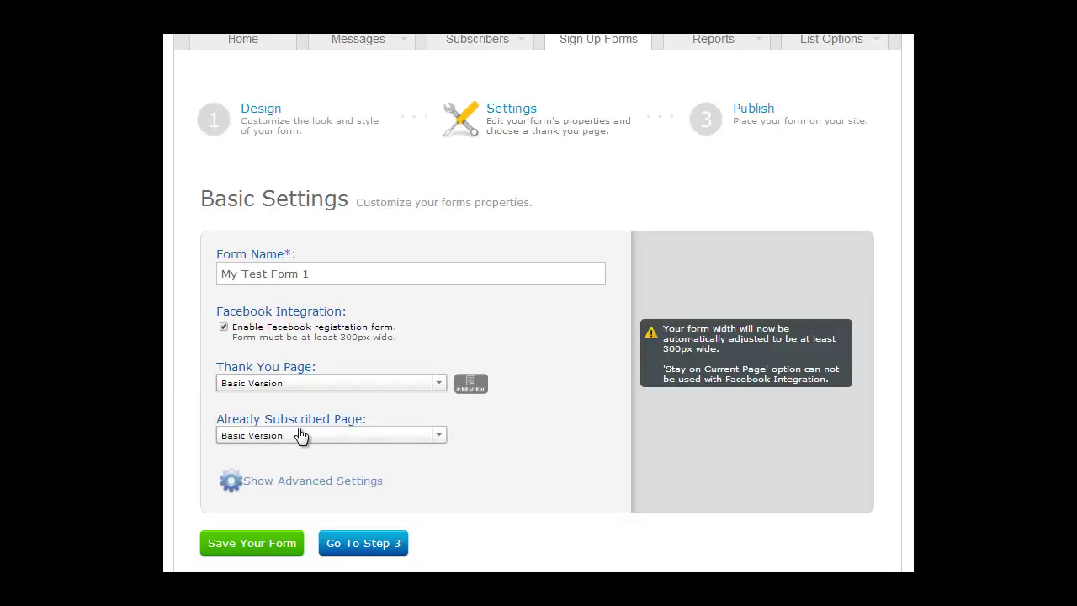
click(439, 436)
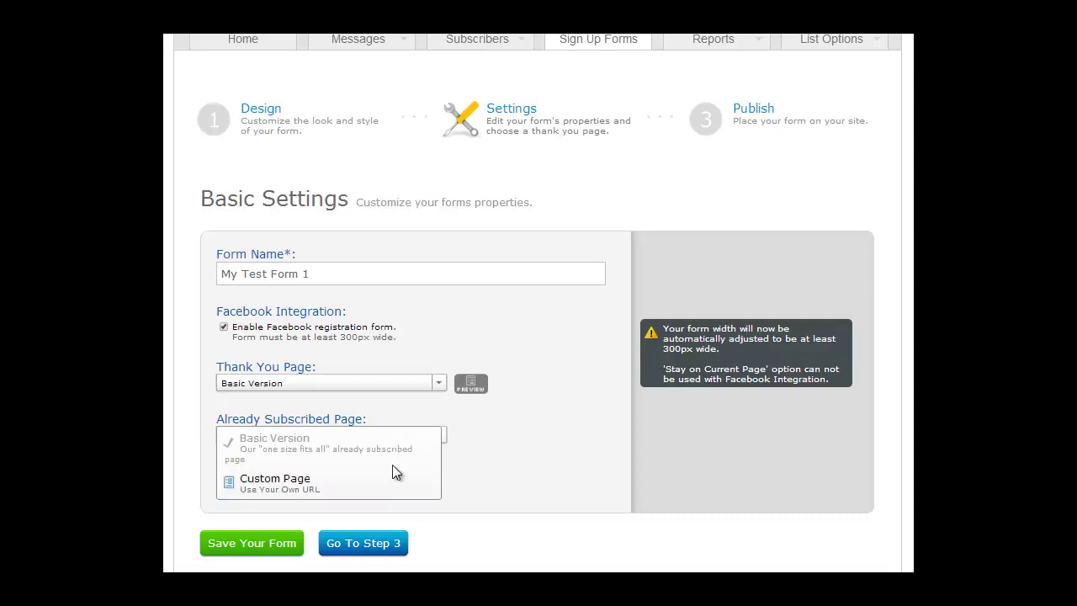
click(514, 471)
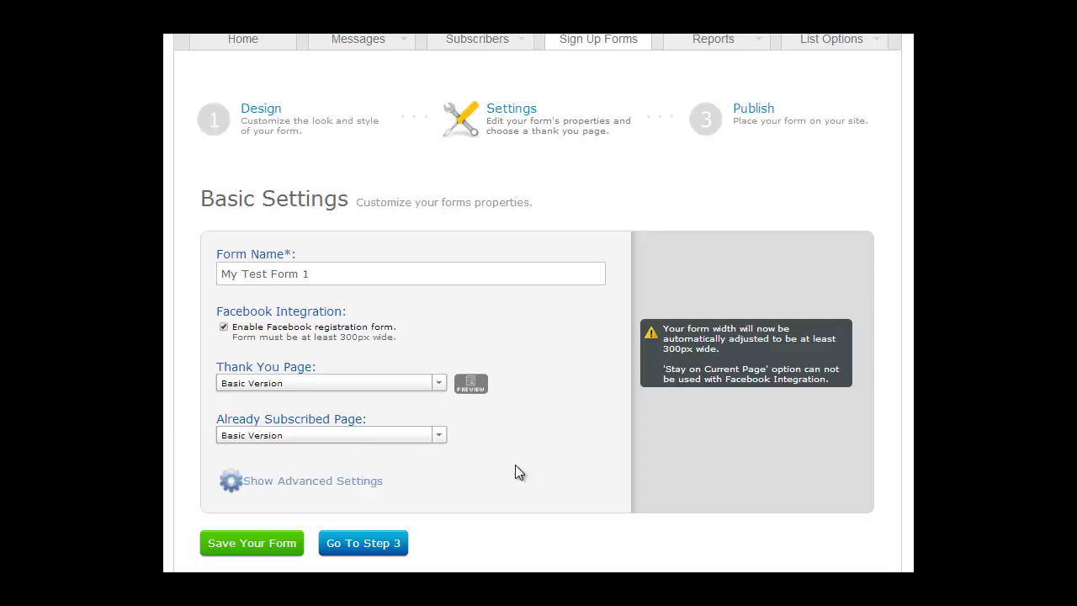
Save the form and proceed to its Publish step
scroll(538, 462, down, 1)
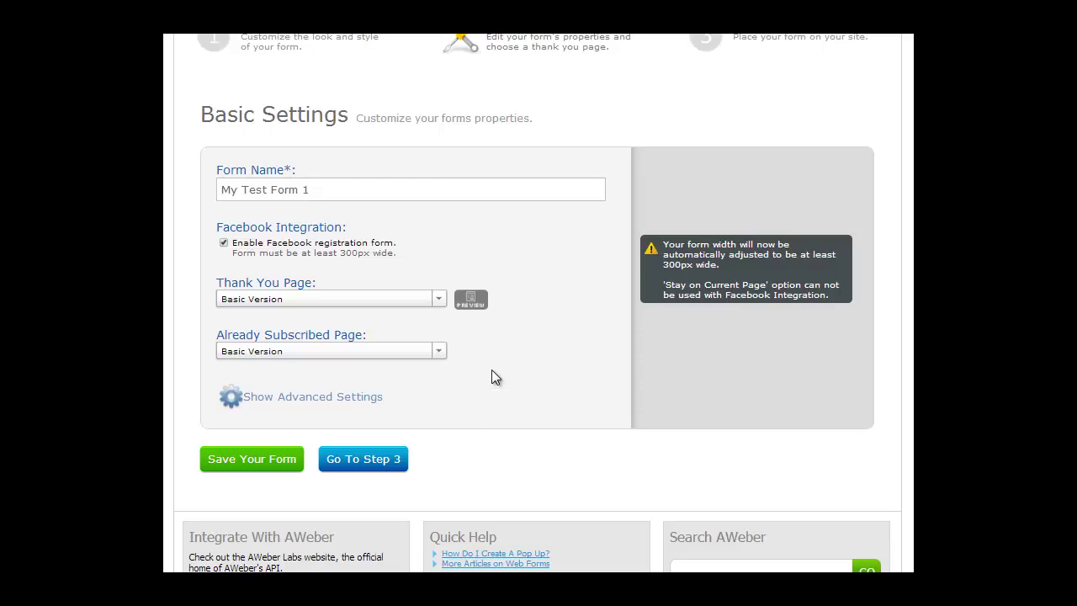
click(264, 464)
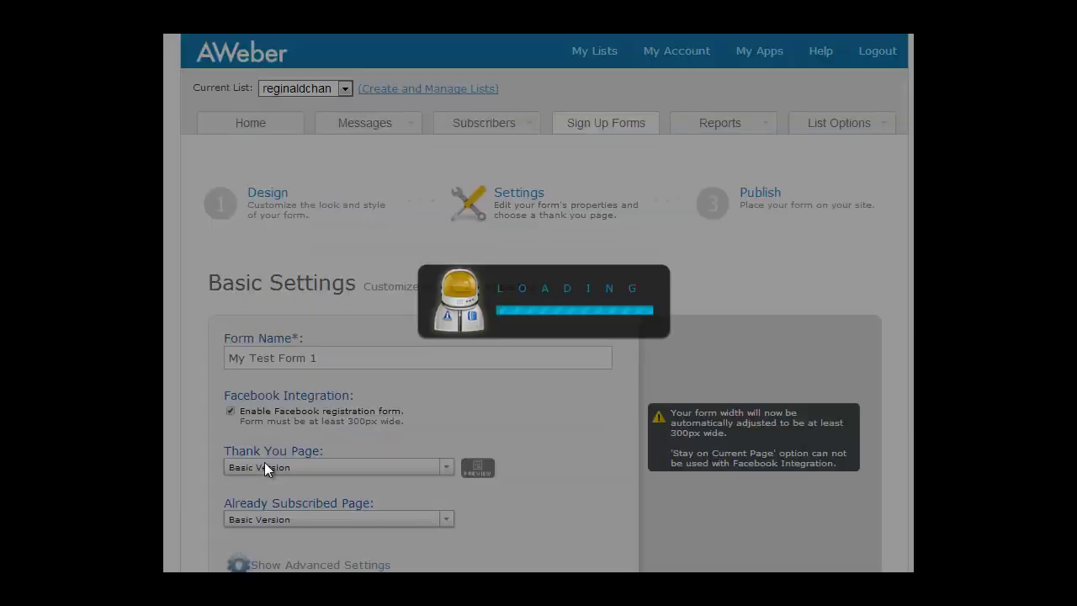
scroll(375, 445, down, 3)
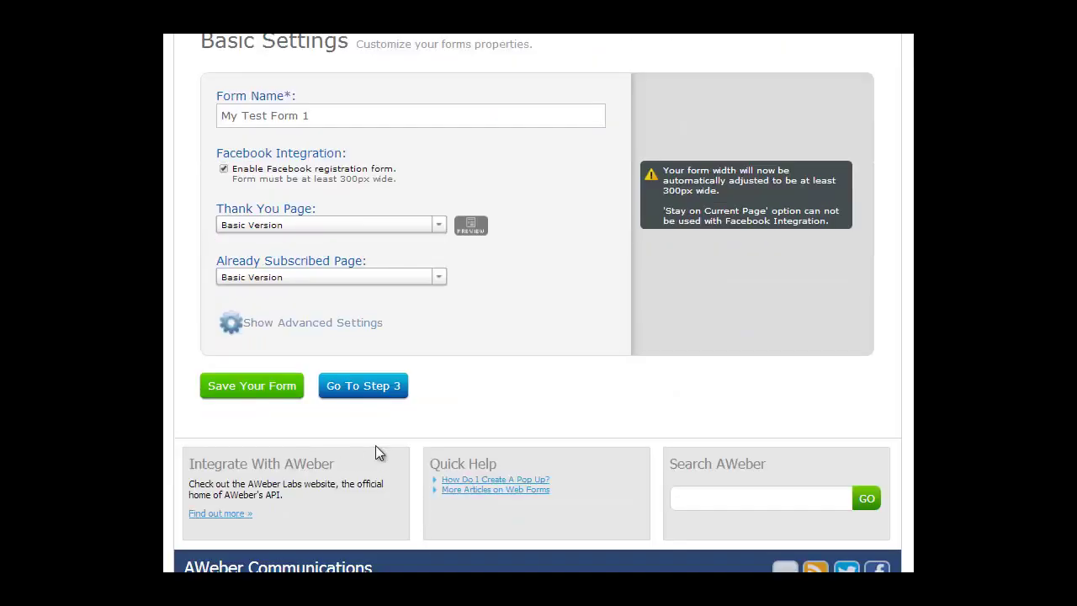
click(384, 388)
scroll(488, 431, down, 3)
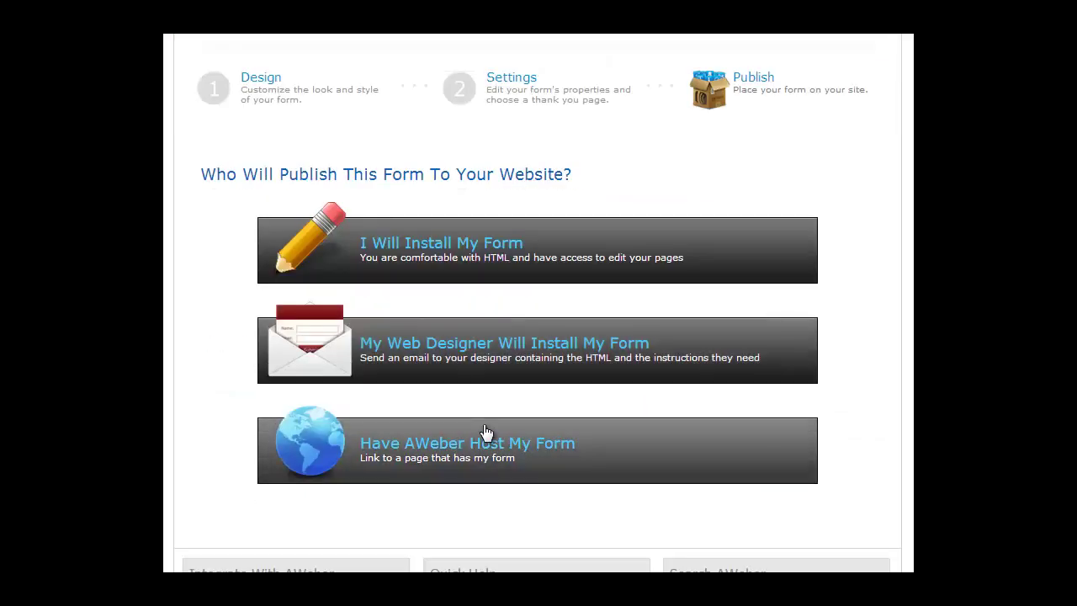
scroll(439, 300, up, 1)
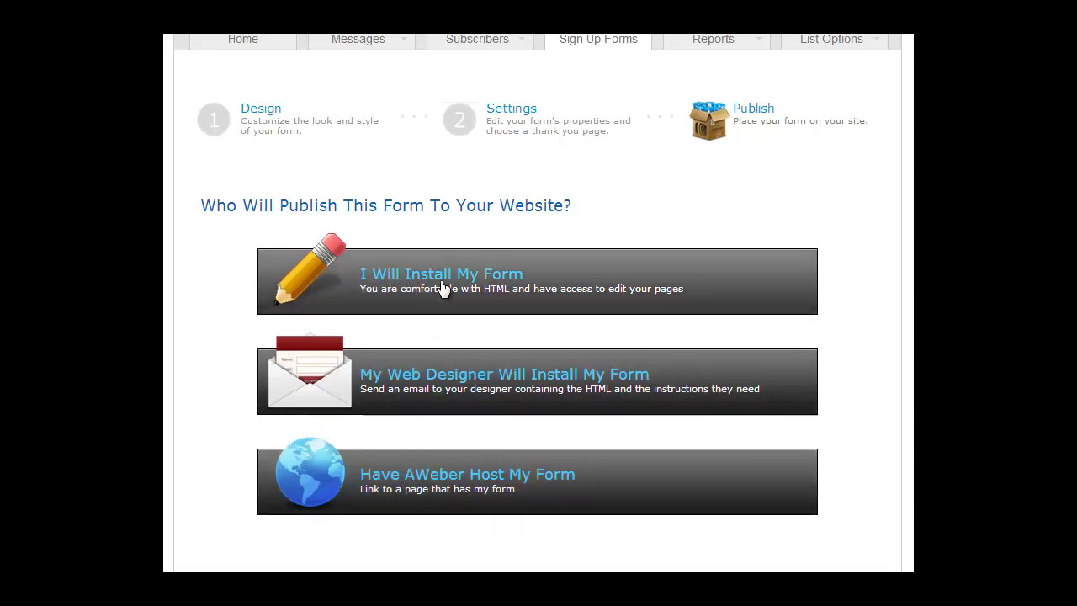
Expand the I Will Install My Form option and compare its Raw HTML Version with the Javascript Snippet
click(480, 288)
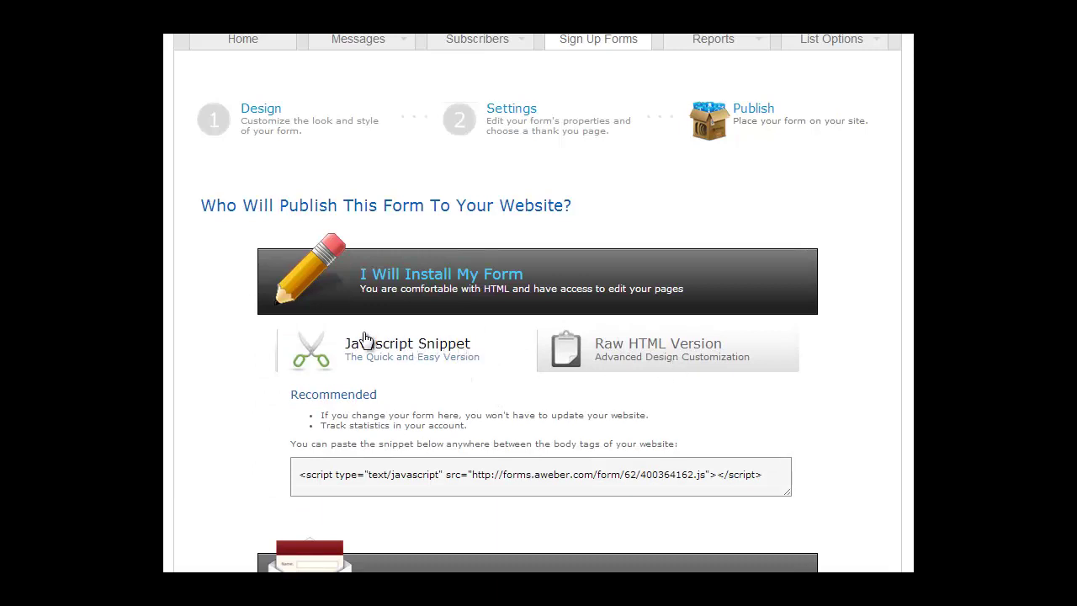
click(655, 357)
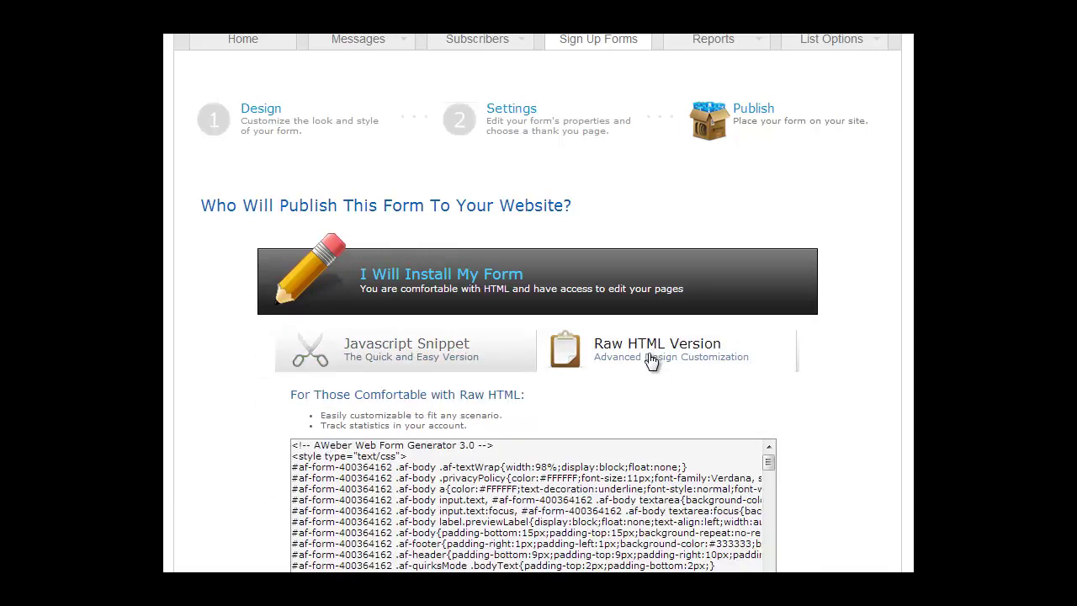
scroll(651, 360, down, 2)
click(471, 183)
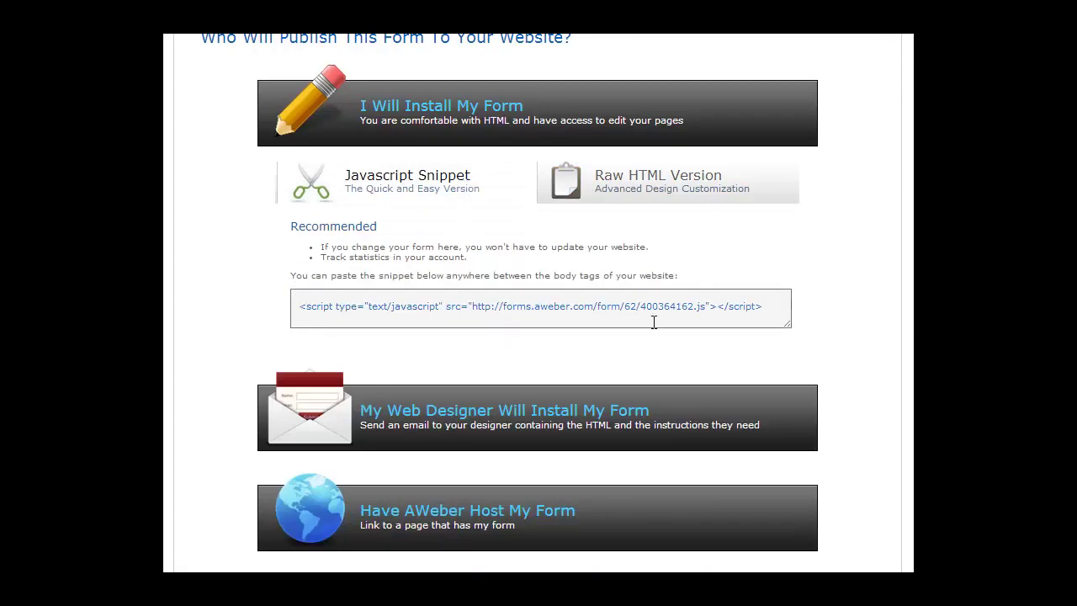
drag(290, 275, 727, 270)
click(727, 271)
click(636, 296)
Look over the Javascript Snippet and Raw HTML Version code once more, selecting the raw HTML, and collapse the self-install option
click(681, 191)
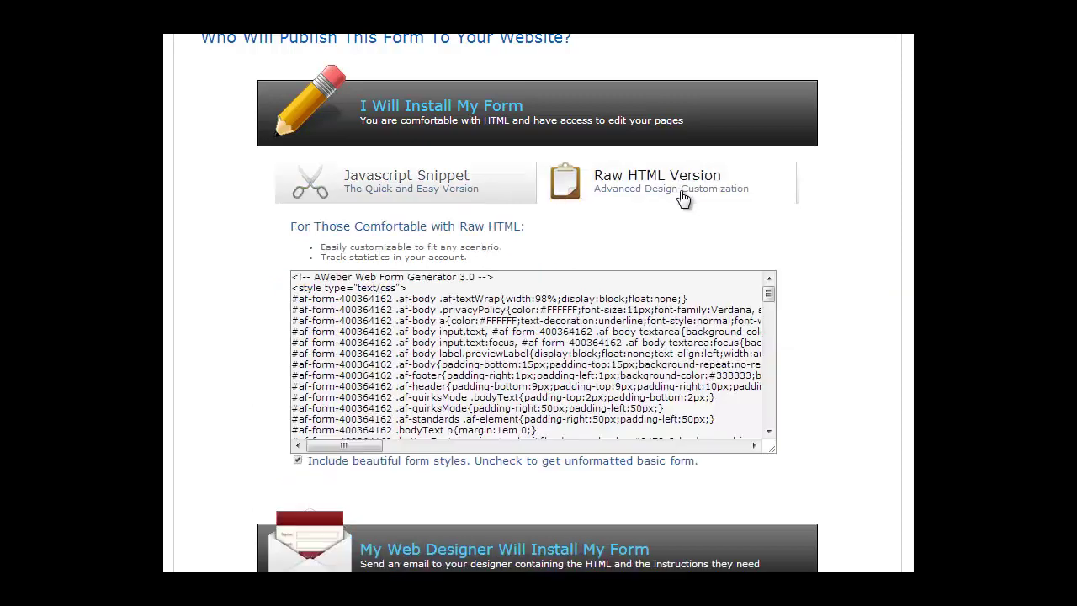
click(458, 184)
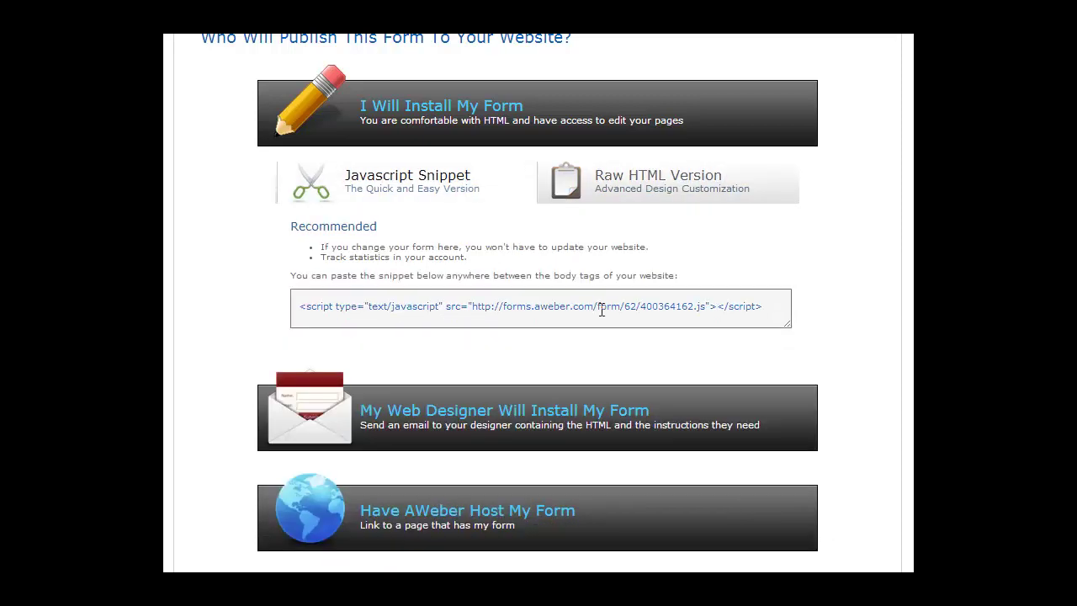
click(602, 309)
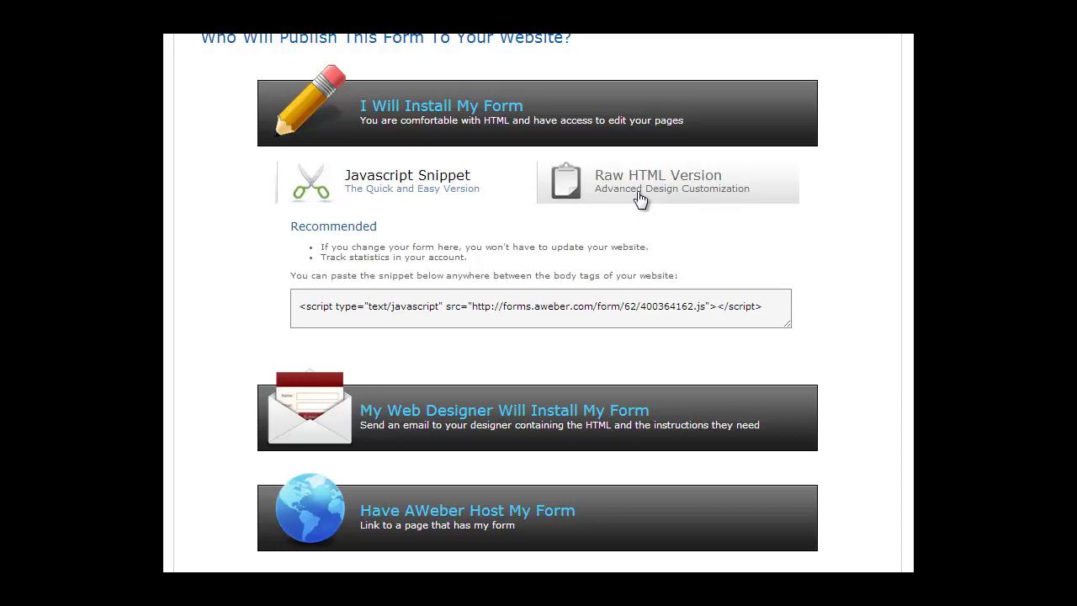
click(639, 198)
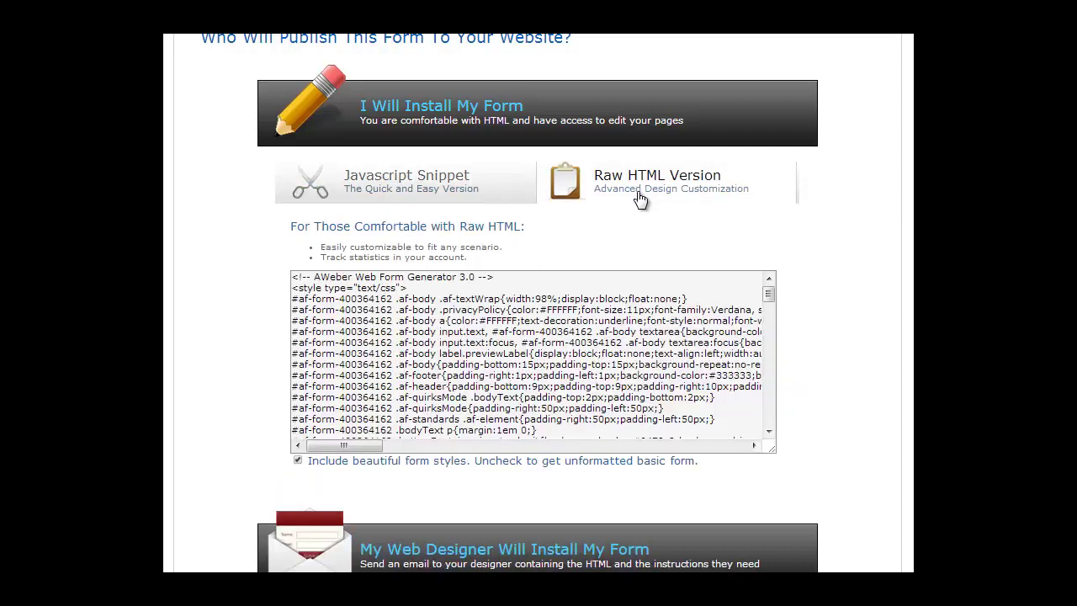
click(569, 304)
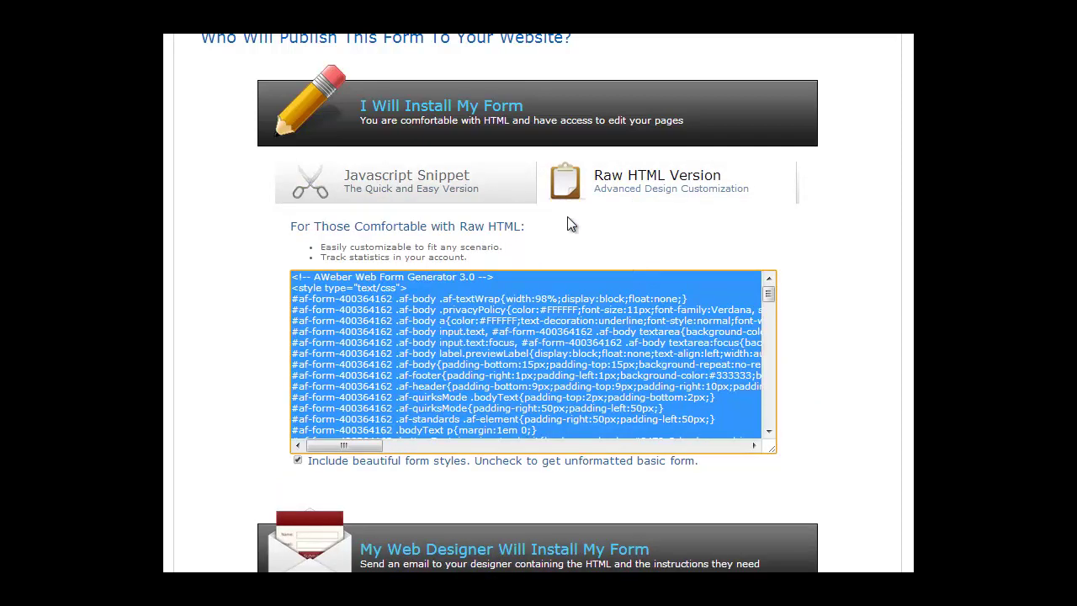
click(475, 189)
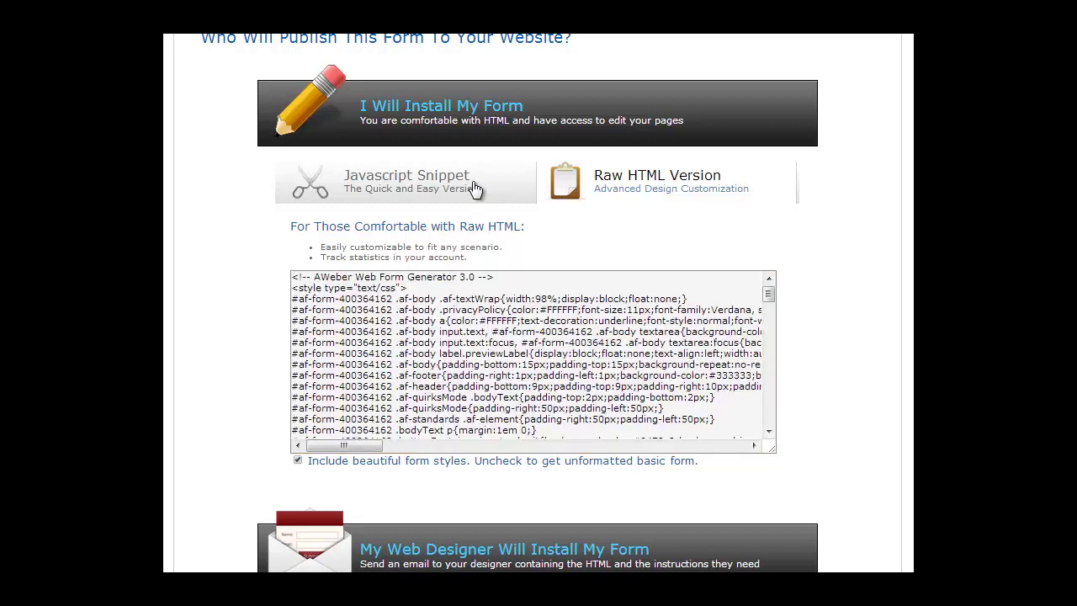
click(505, 117)
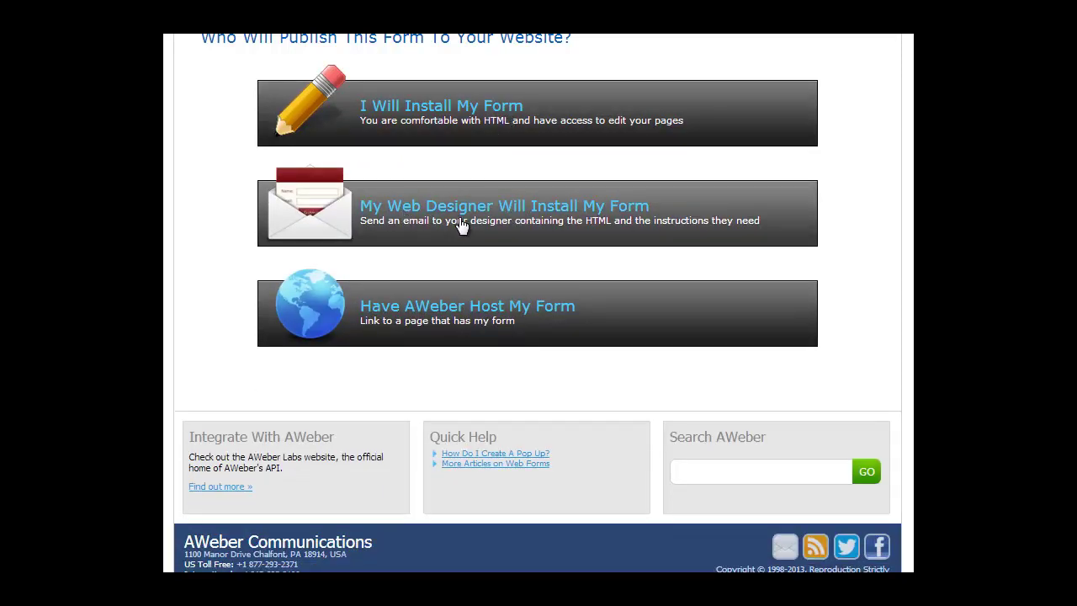
View the fields for sending the form to a web designer and collapse that option again
click(551, 209)
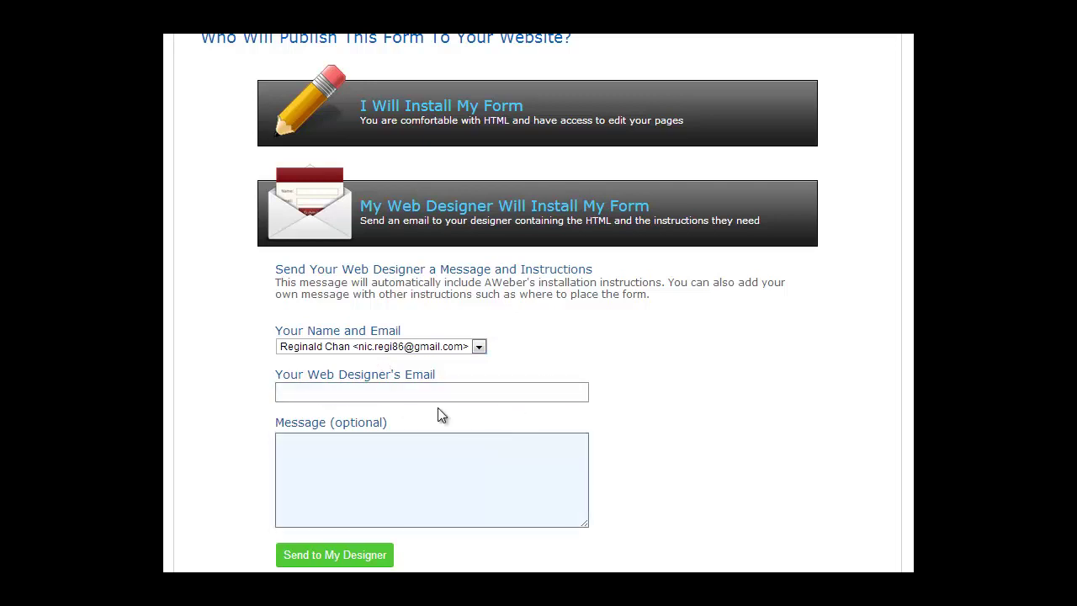
click(581, 225)
scroll(577, 228, down, 1)
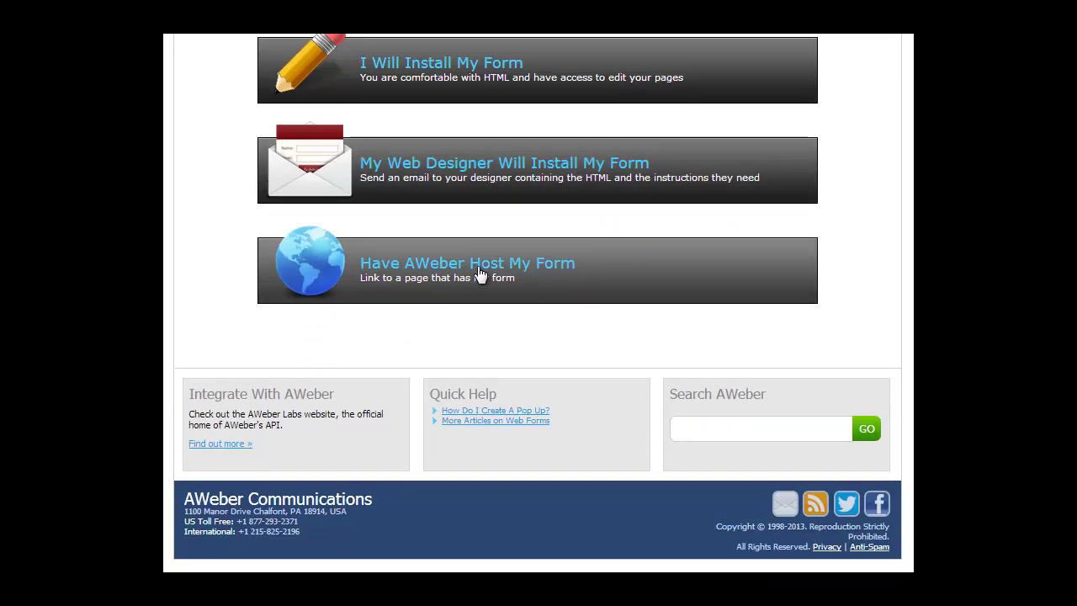
Expand the Have AWeber Host My Form option and inspect the hosted form's link
click(577, 279)
click(314, 355)
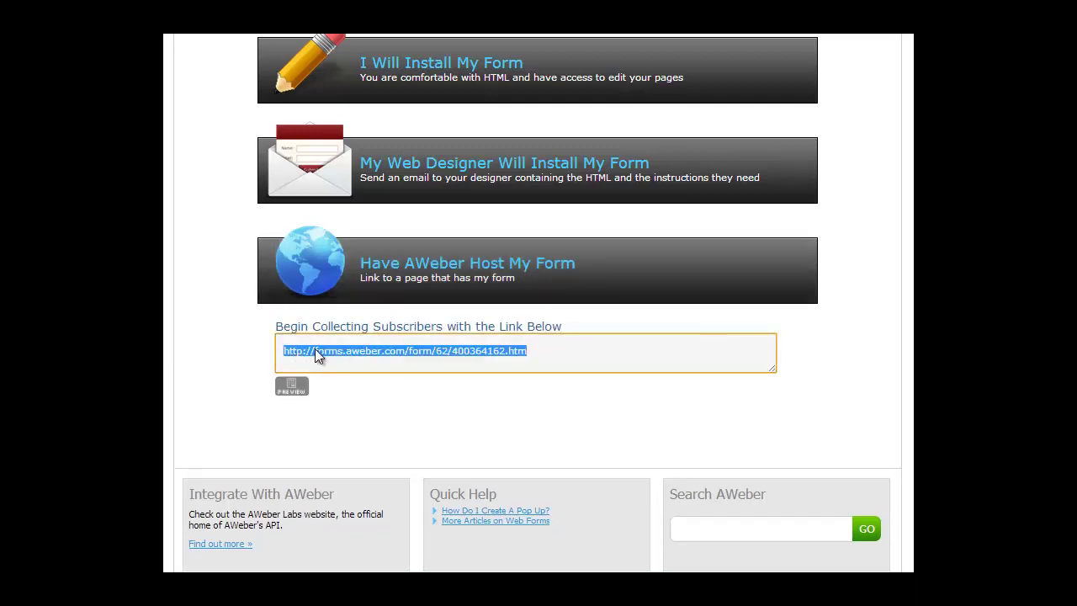
click(560, 354)
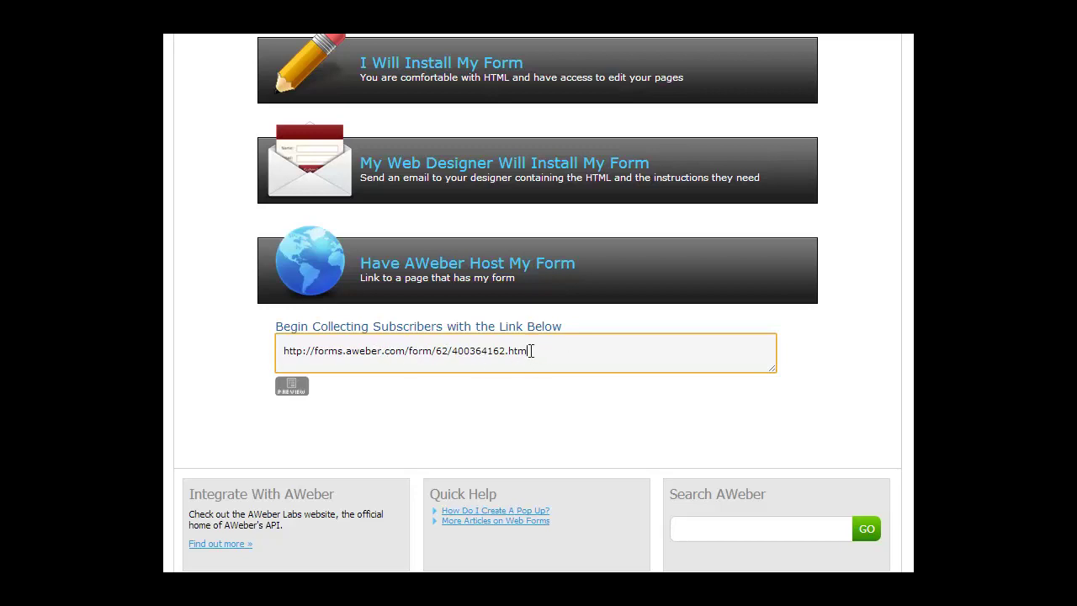
scroll(531, 350, up, 2)
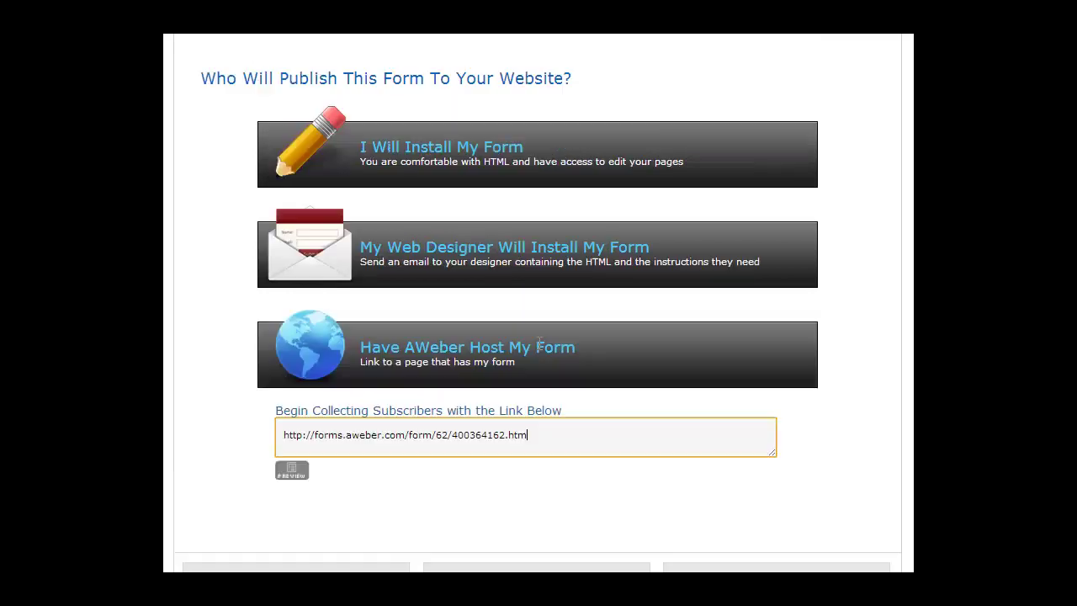
Revisit the recommended Javascript Snippet under I Will Install My Form and collapse the option
click(531, 160)
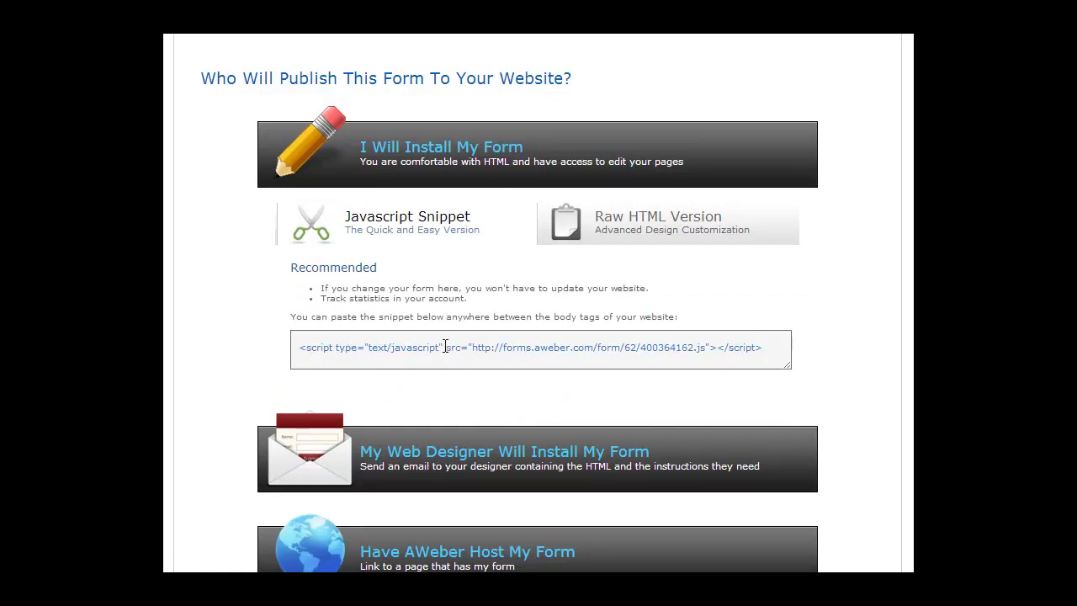
scroll(454, 329, down, 1)
scroll(457, 329, up, 1)
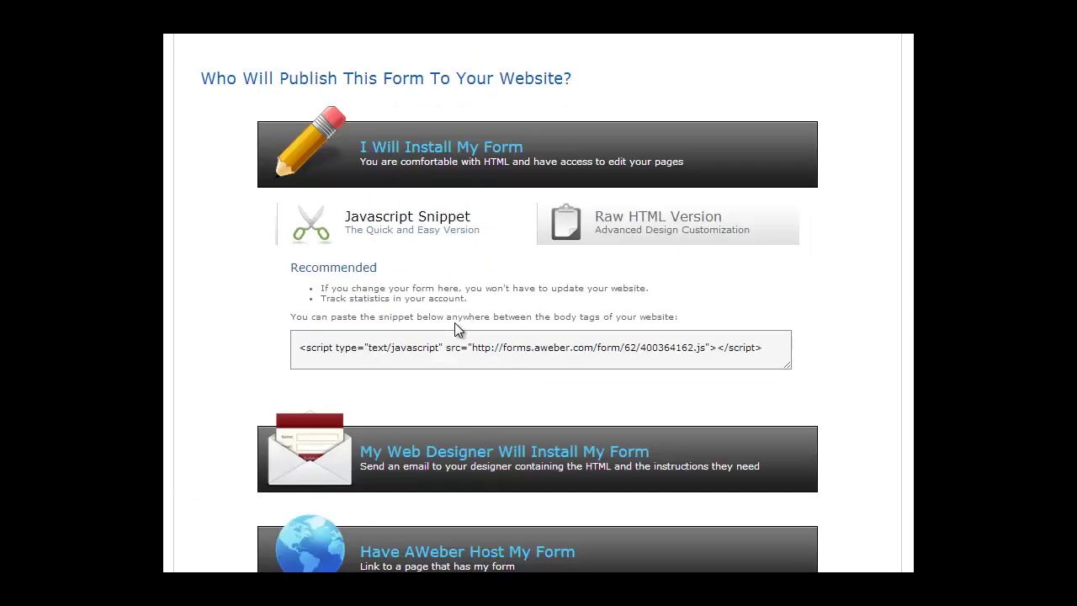
click(435, 150)
scroll(443, 166, up, 3)
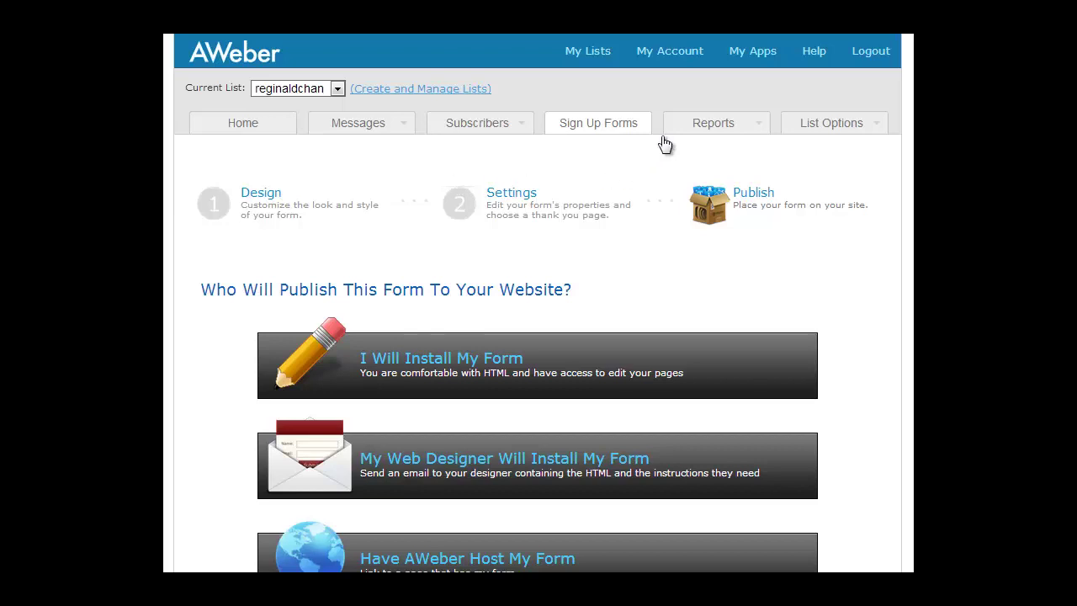
Open the list's Reports page and examine the Opens Over Time chart and its daily table
mouse_move(694, 135)
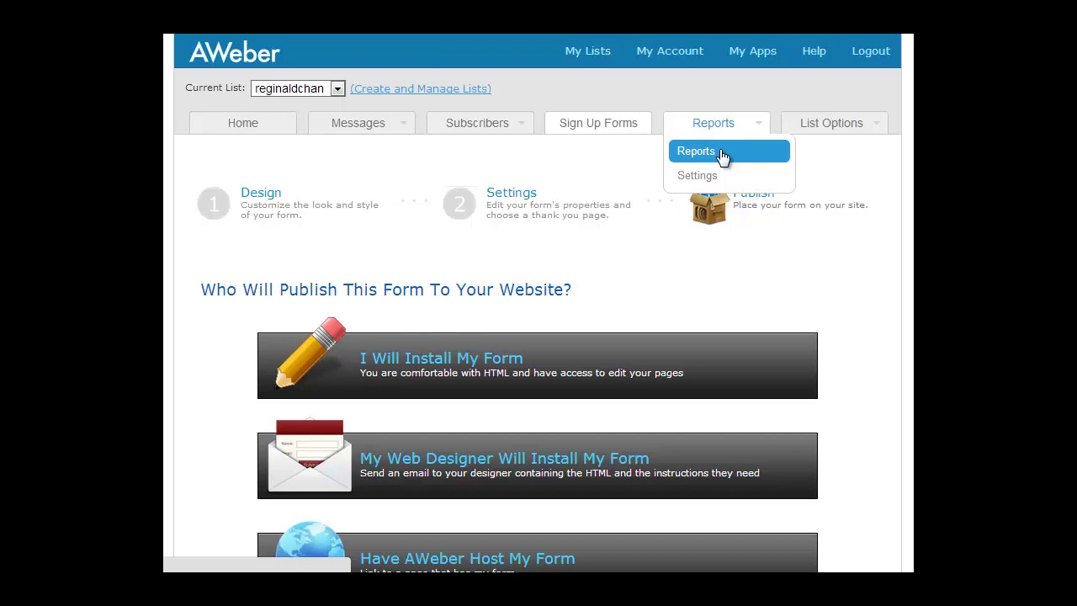
click(721, 157)
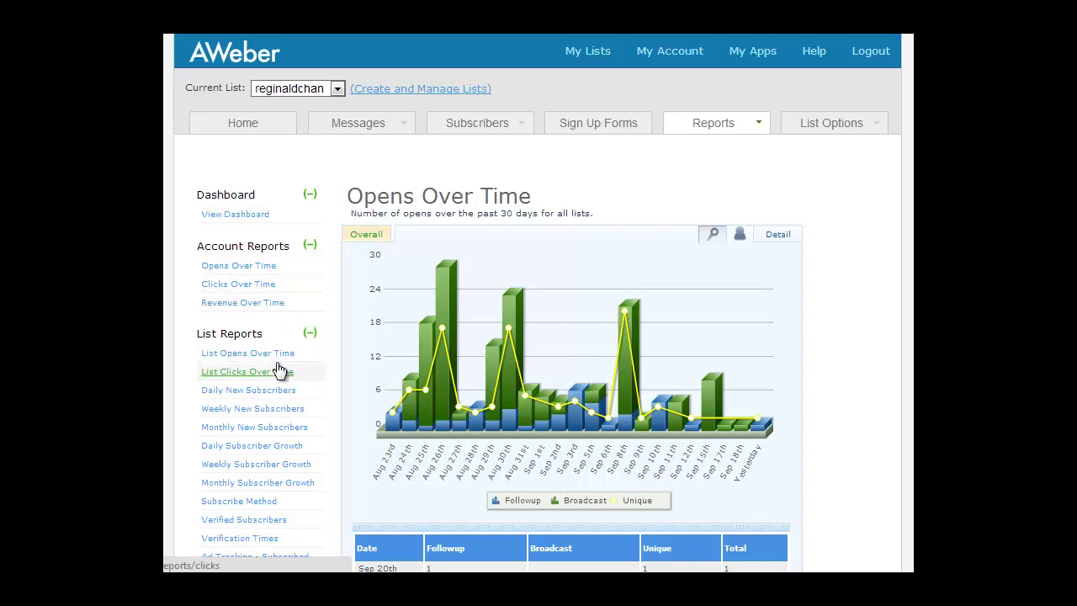
scroll(281, 374, down, 3)
scroll(452, 399, down, 2)
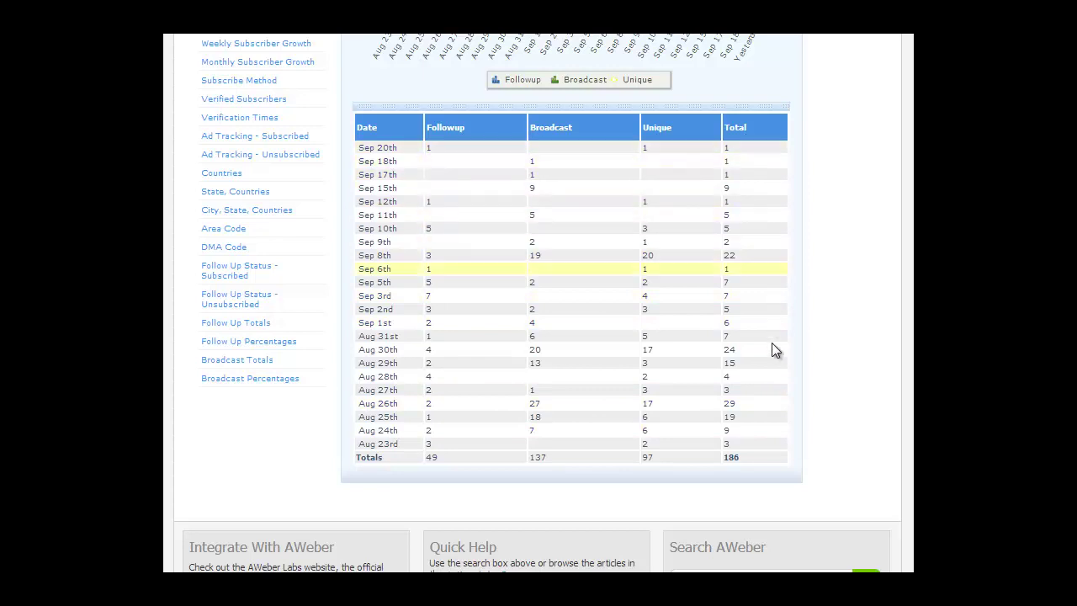
scroll(768, 347, up, 5)
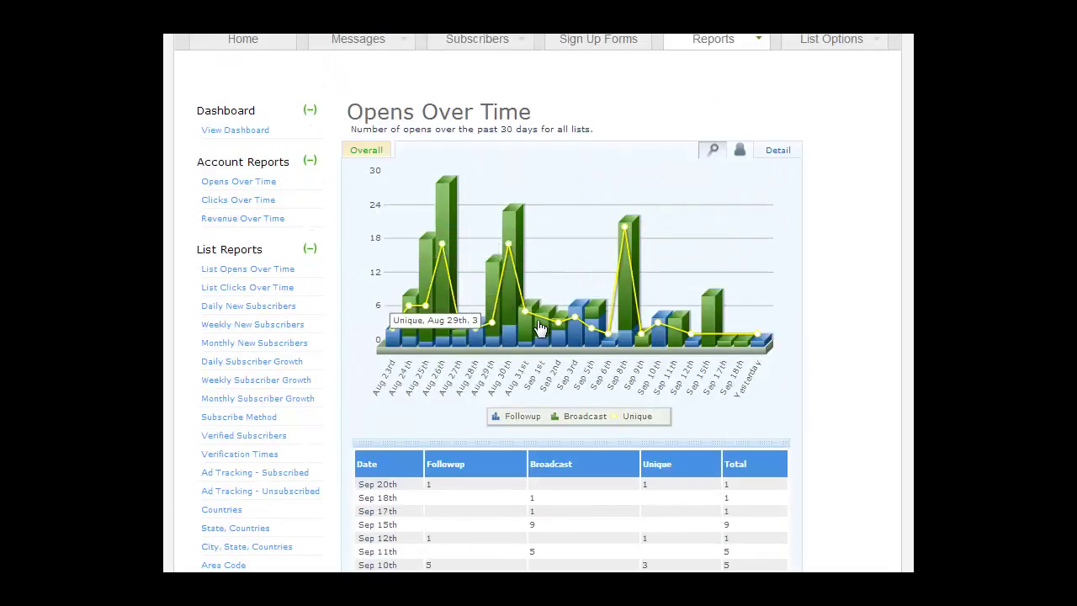
scroll(433, 248, up, 1)
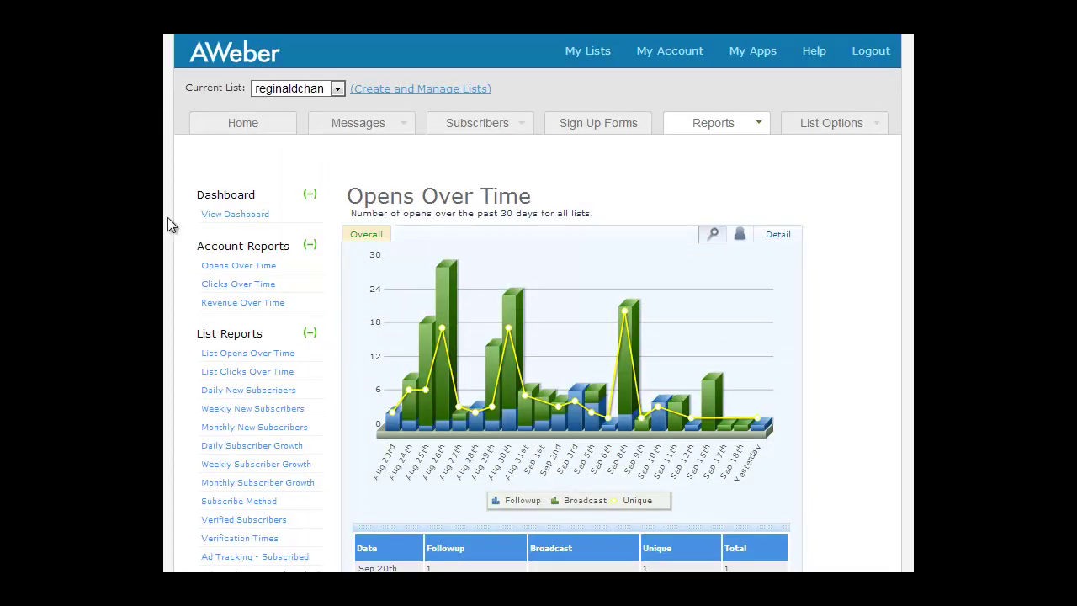